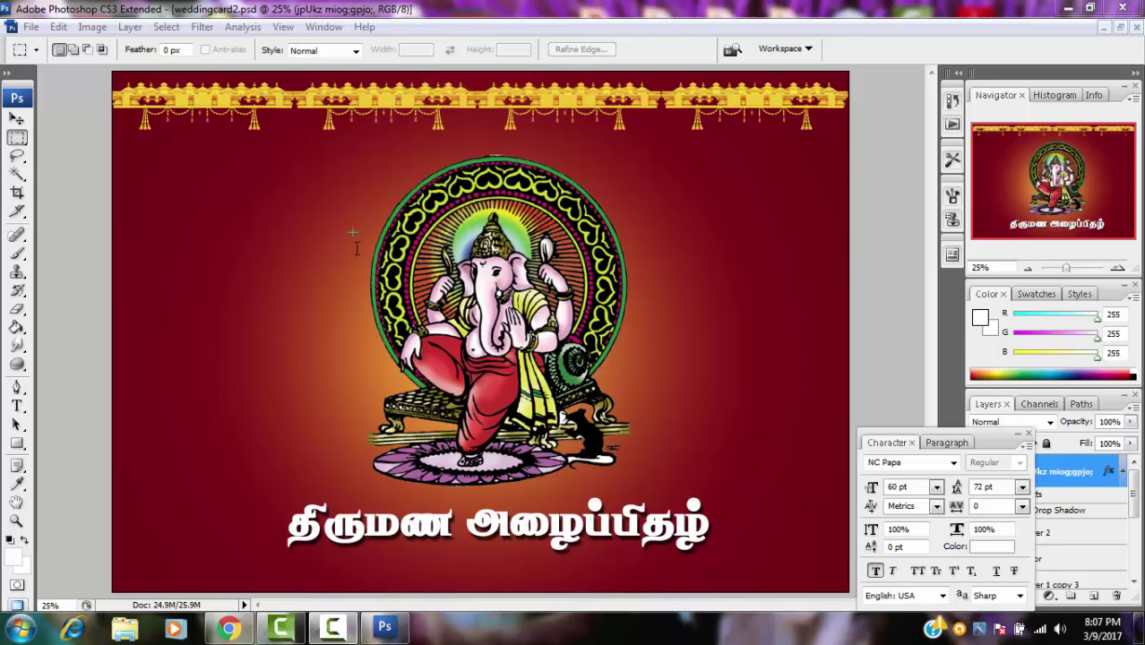
# Create a blank white A4 document, 210 × 297 mm at 300 ppi in RGB
pyautogui.click(31, 28)
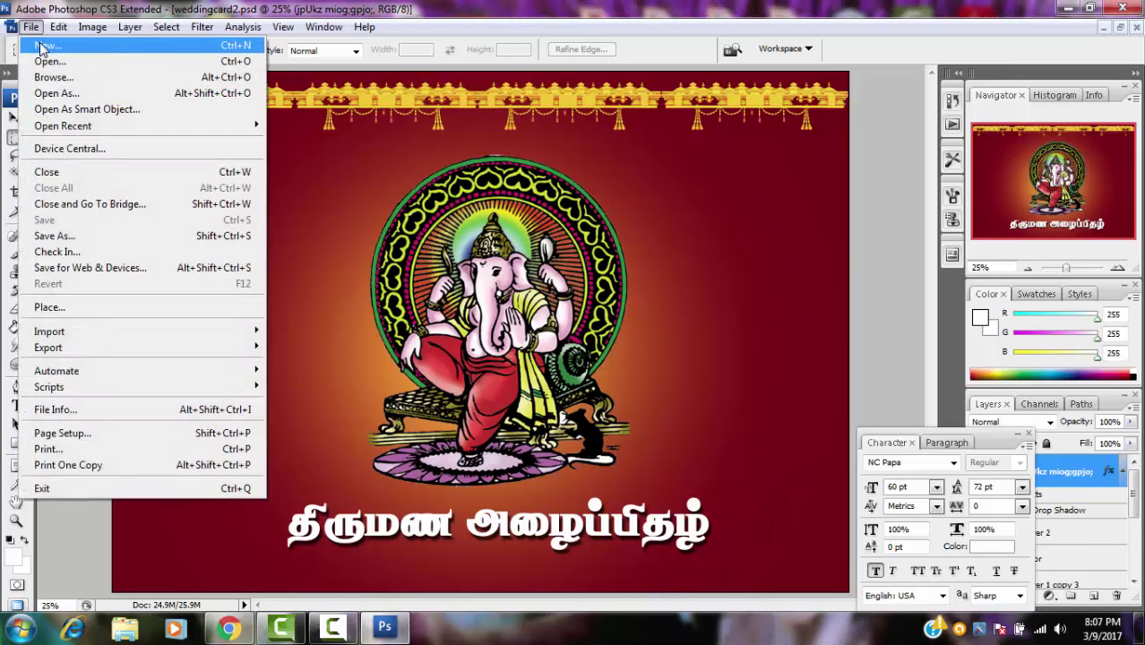
pyautogui.click(42, 47)
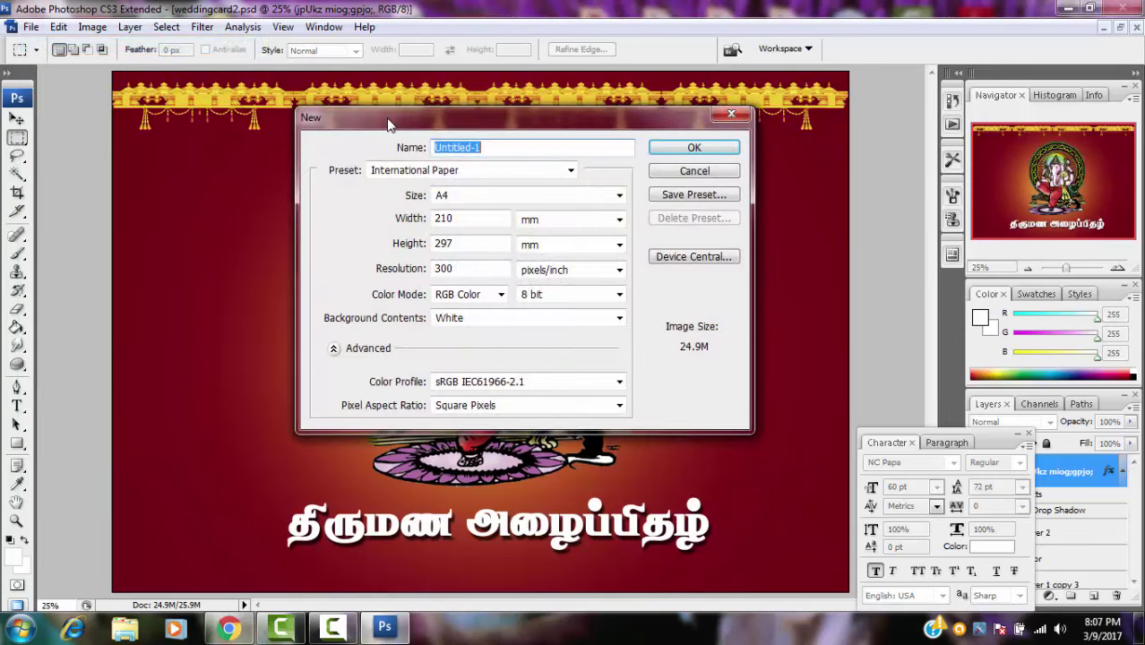
pyautogui.moveTo(391, 124); pyautogui.dragTo(307, 152)
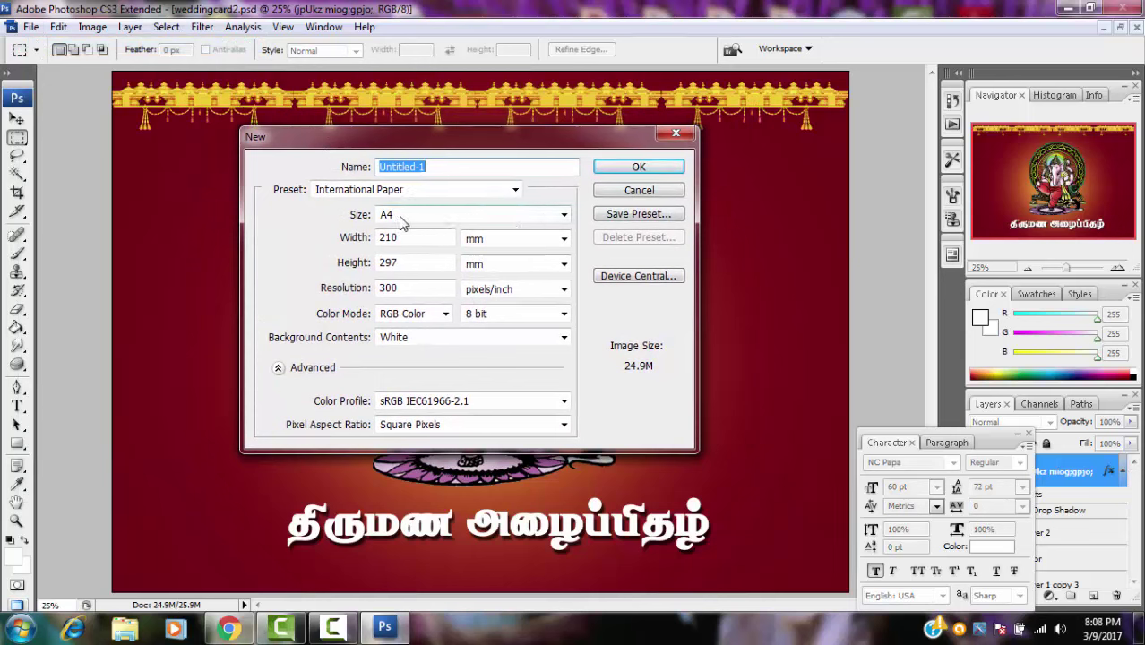
pyautogui.click(441, 218)
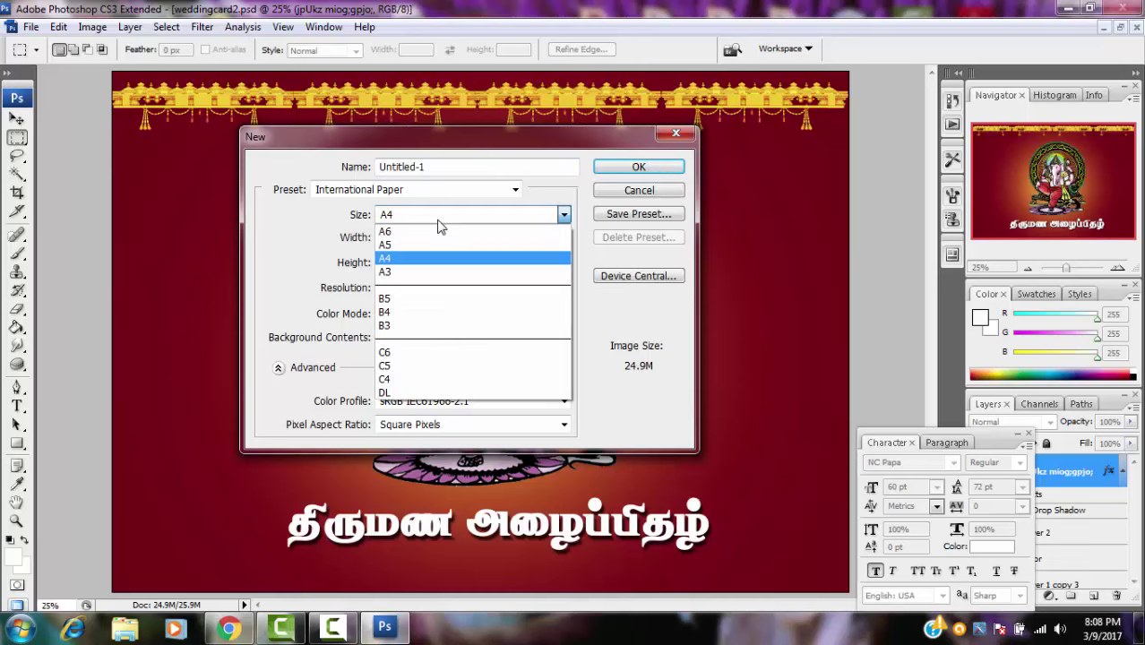
pyautogui.click(407, 259)
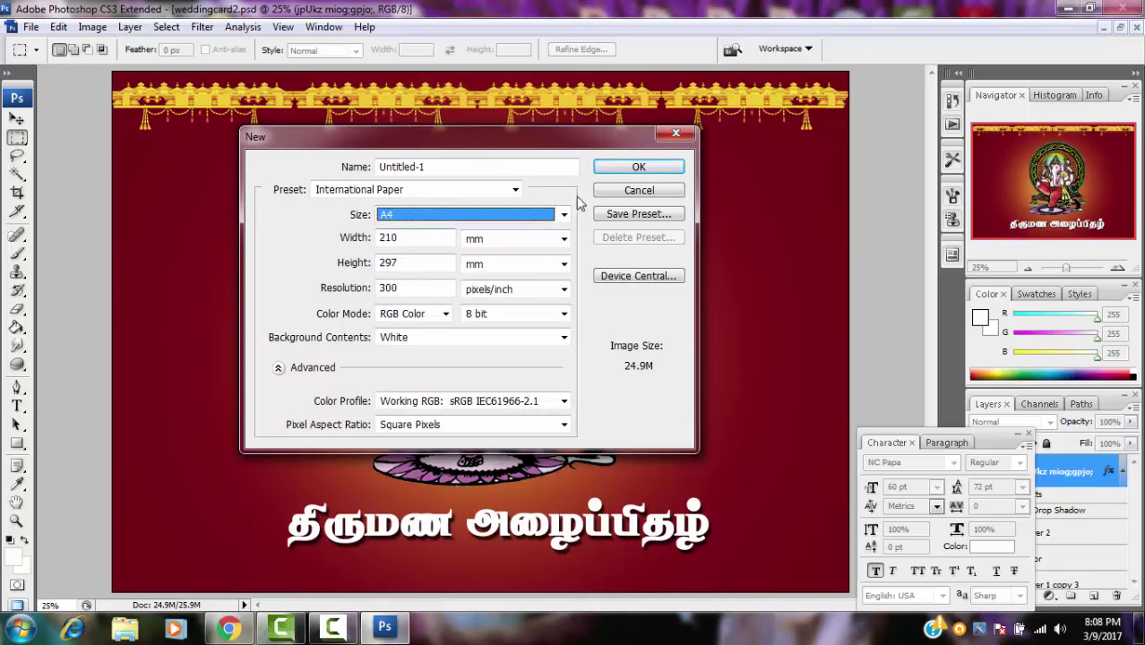
pyautogui.click(630, 169)
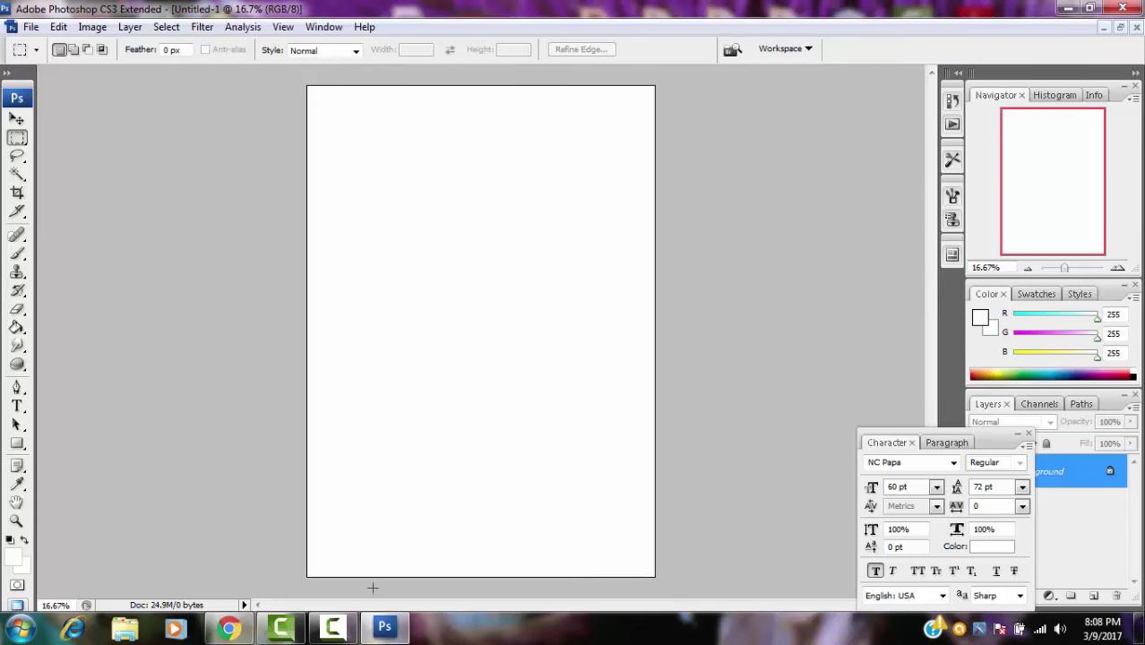
# Compare the blank page with the weddingcard2.psd reference, then maximize Untitled-1
pyautogui.click(1120, 27)
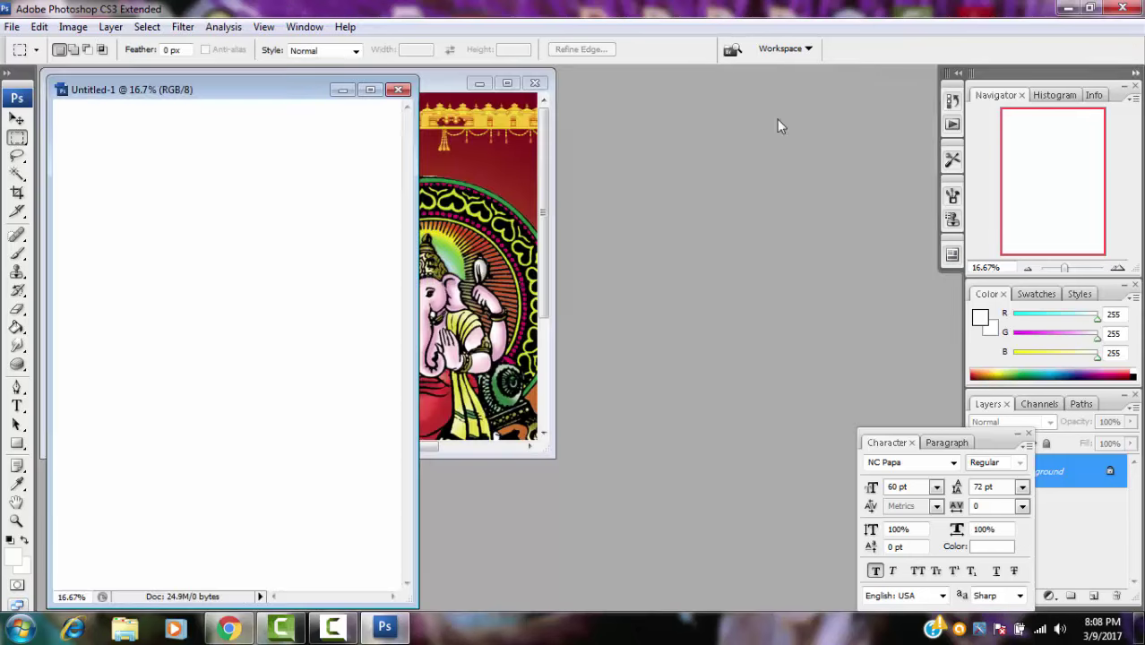
pyautogui.moveTo(324, 111); pyautogui.dragTo(666, 141)
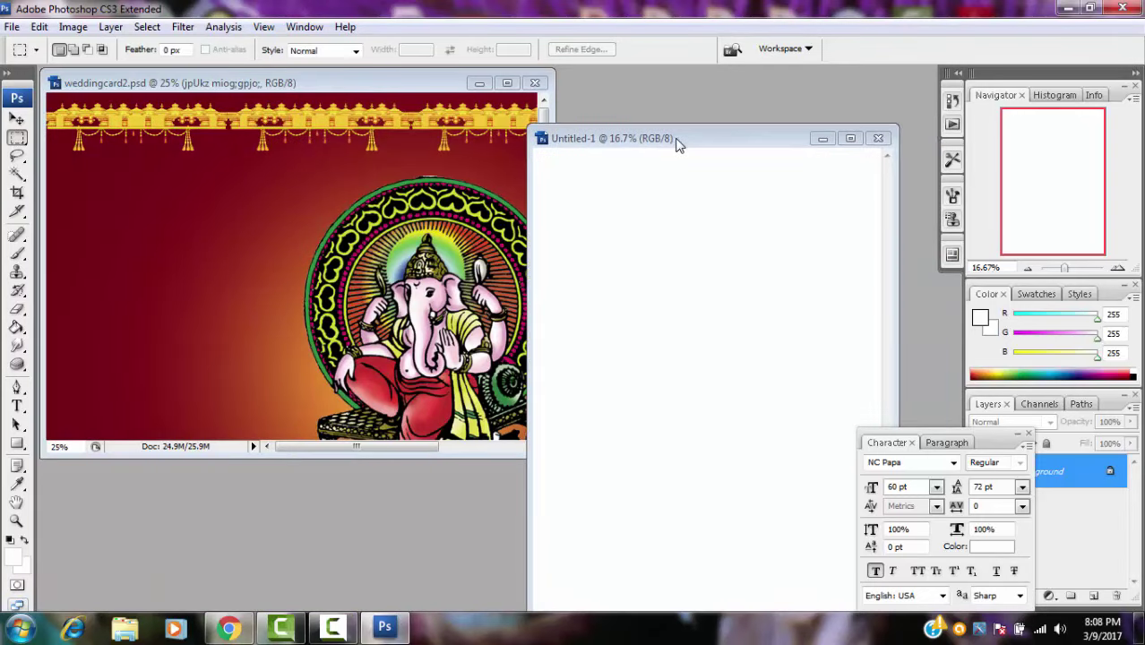
pyautogui.click(372, 83)
pyautogui.doubleClick(372, 83)
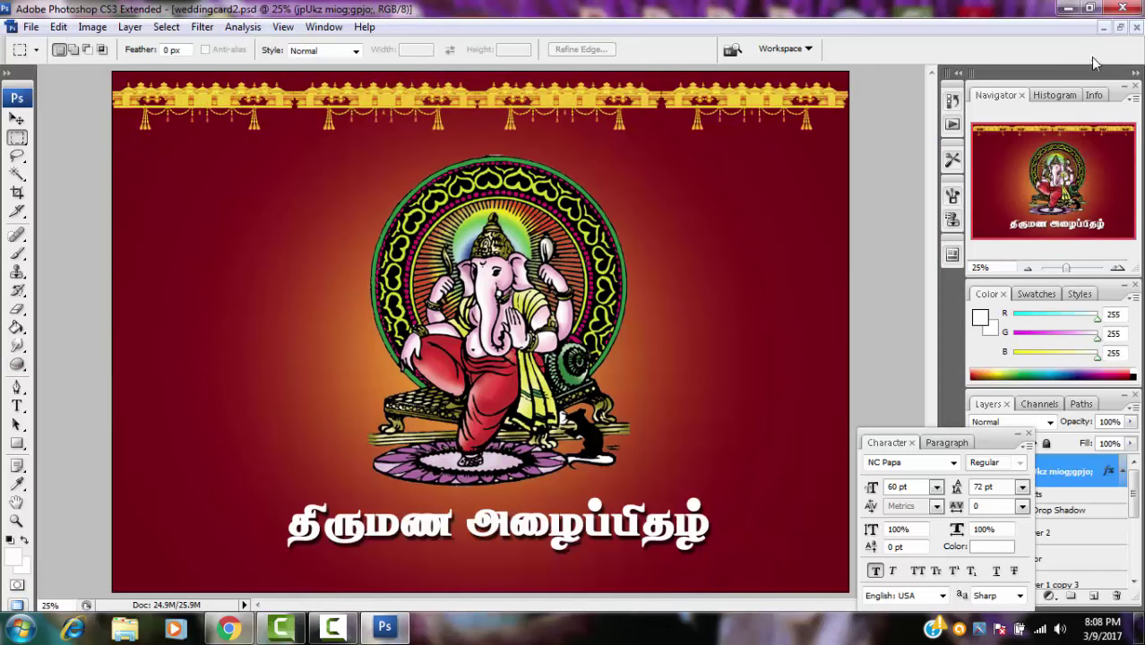
pyautogui.click(1121, 30)
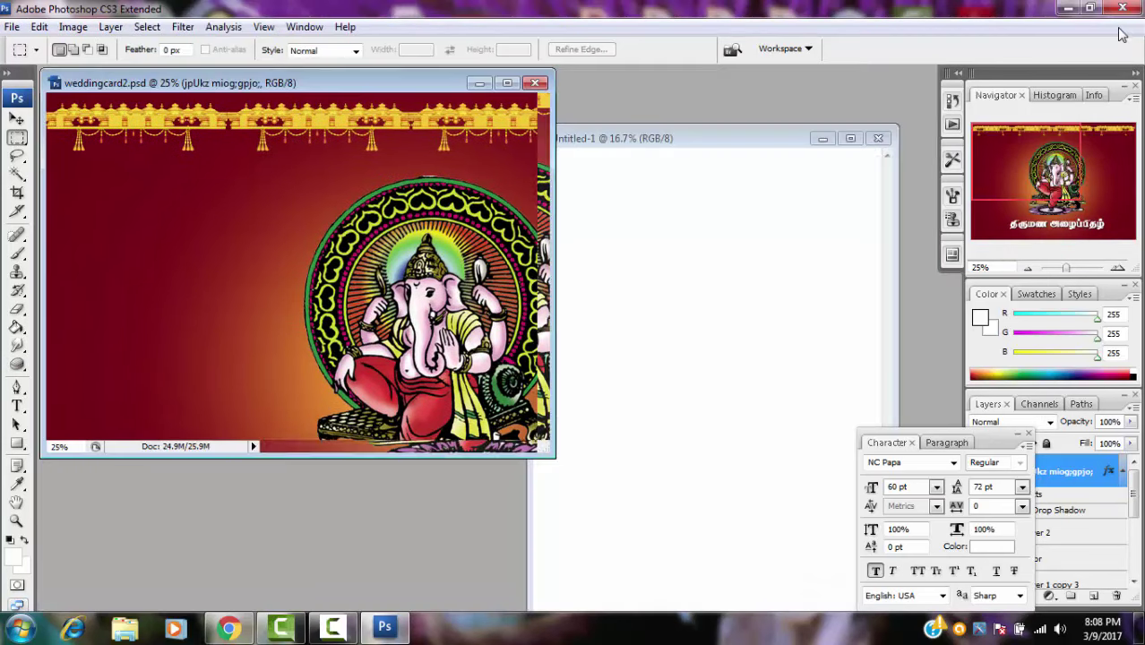
pyautogui.doubleClick(610, 144)
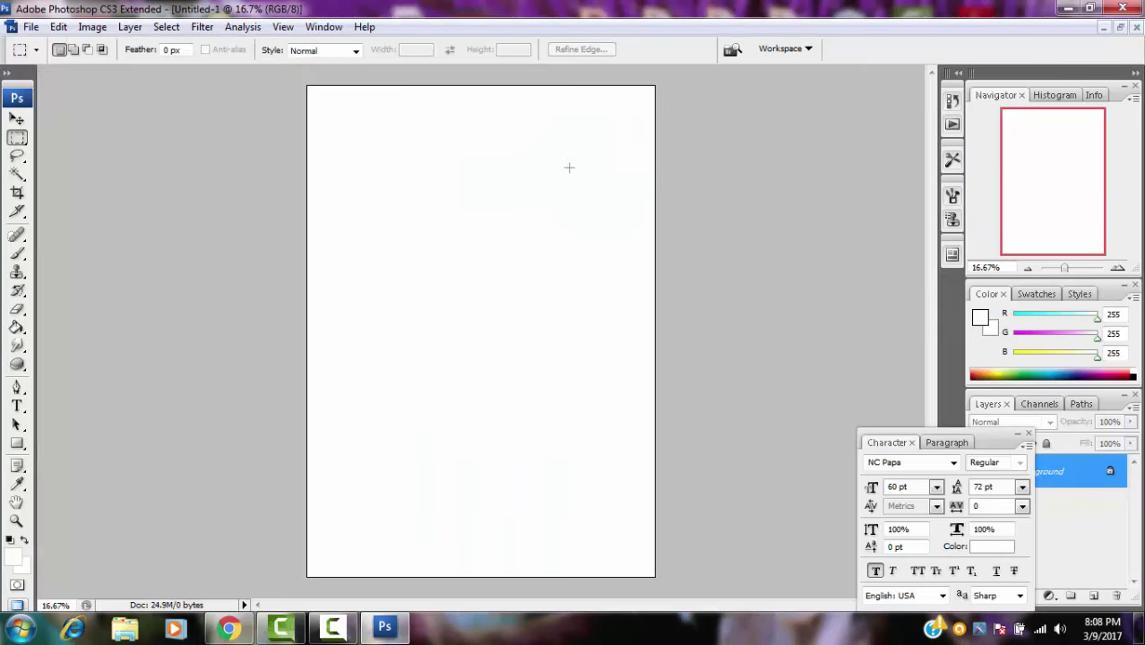
# Rotate the canvas 90° clockwise into landscape and check it against the reference
pyautogui.click(91, 28)
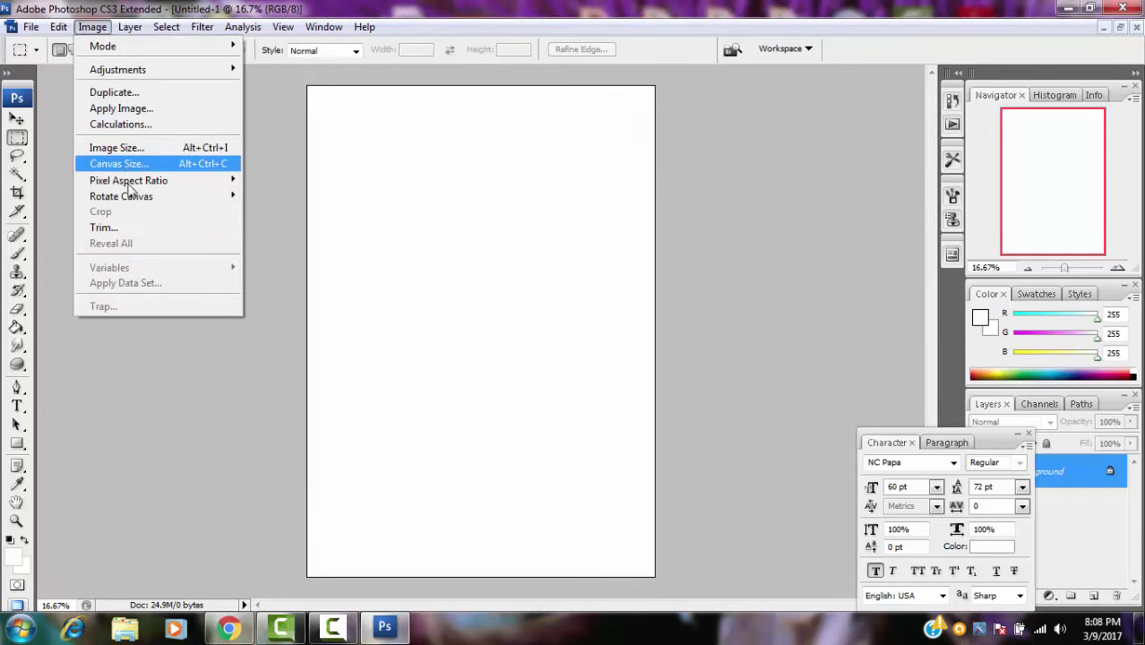
pyautogui.moveTo(121, 197)
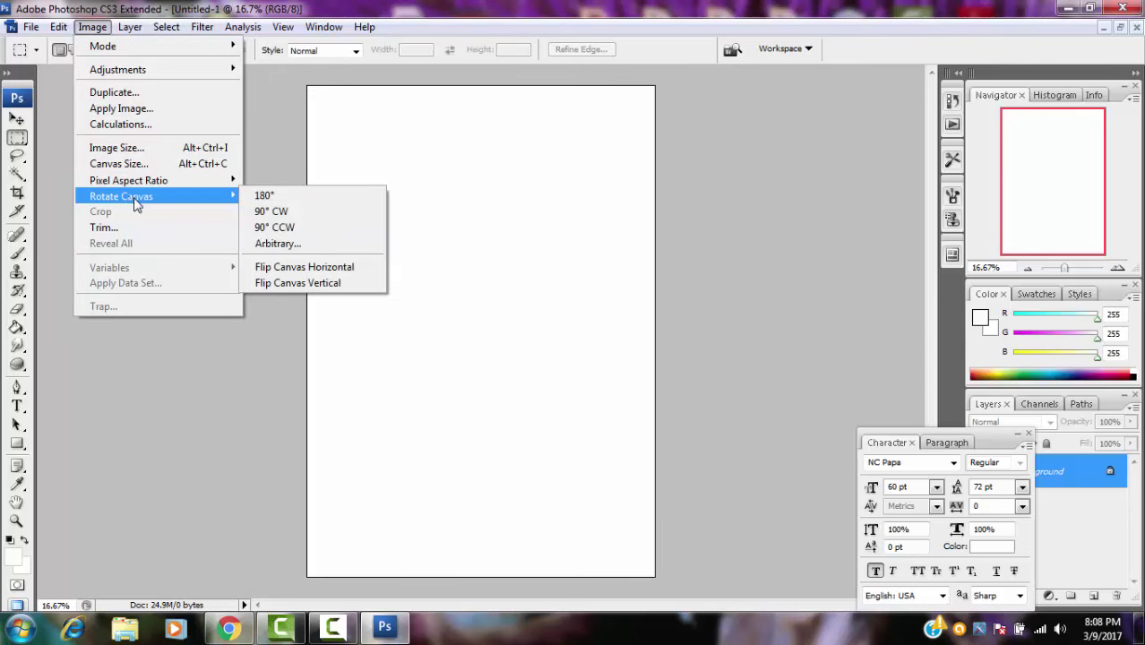
pyautogui.click(98, 28)
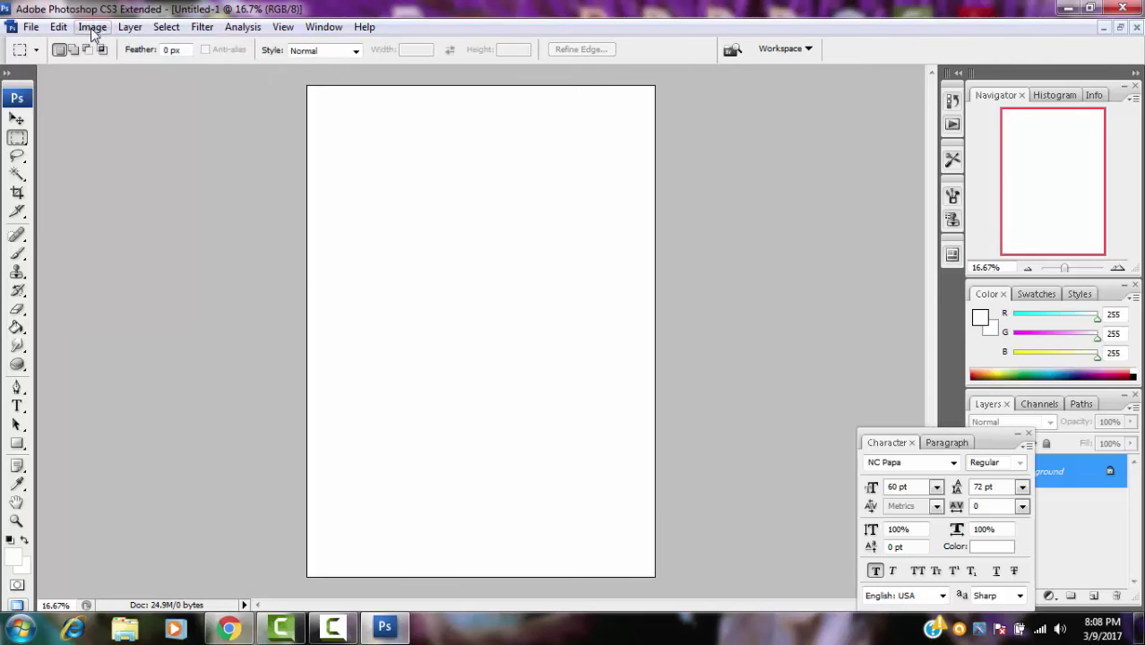
pyautogui.click(93, 28)
pyautogui.moveTo(121, 196)
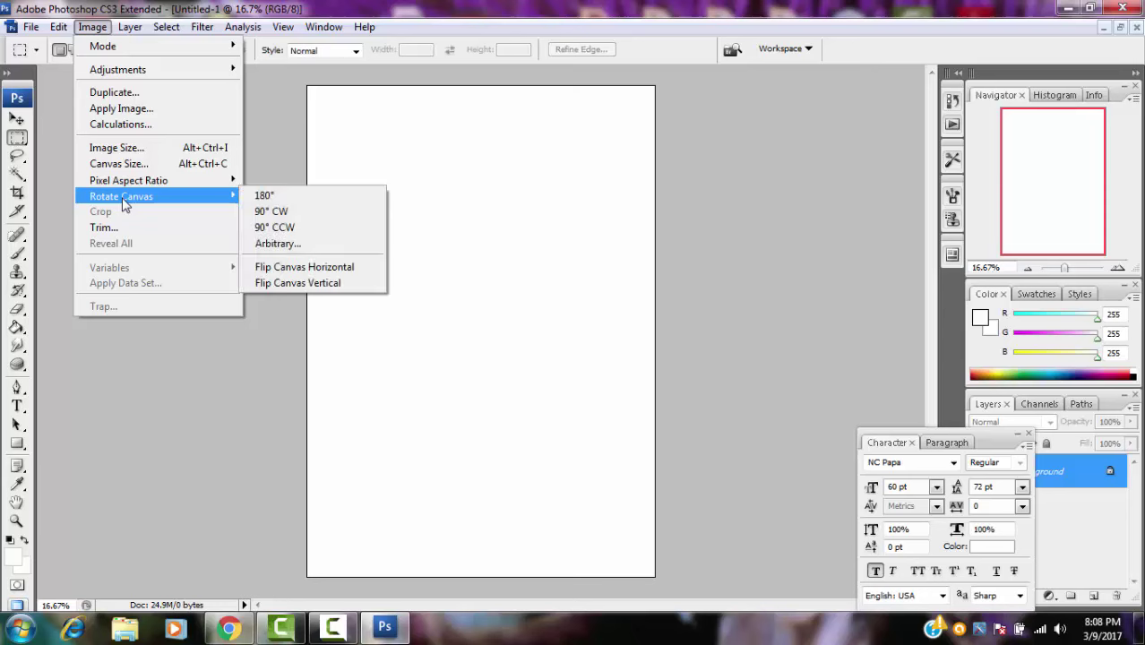
pyautogui.click(265, 218)
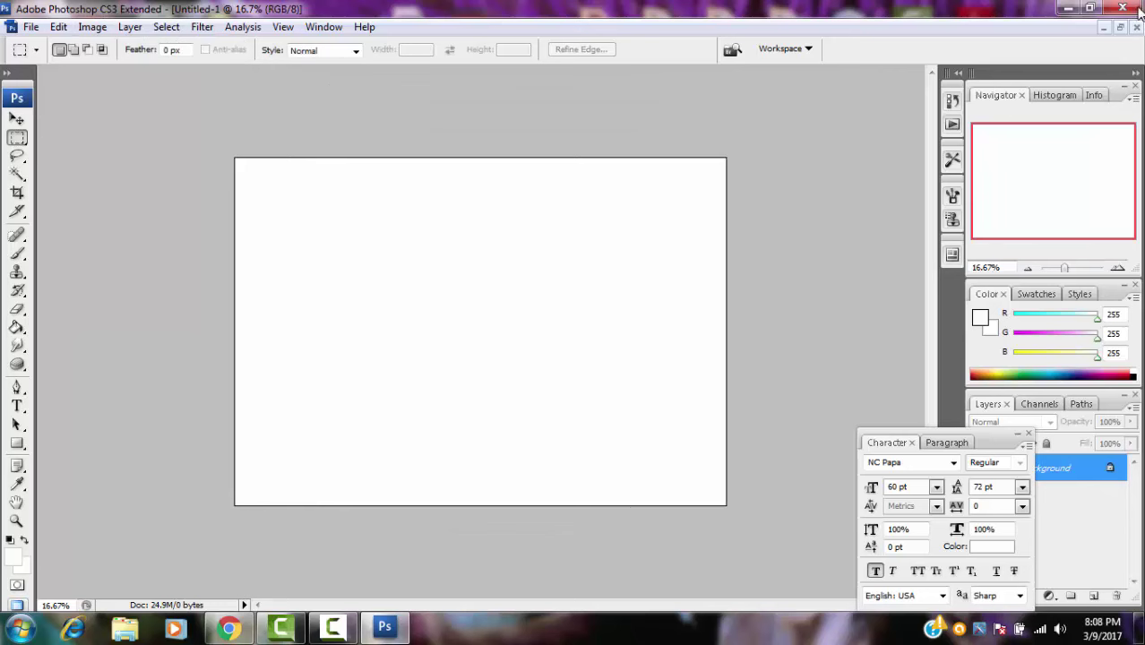
pyautogui.click(1120, 27)
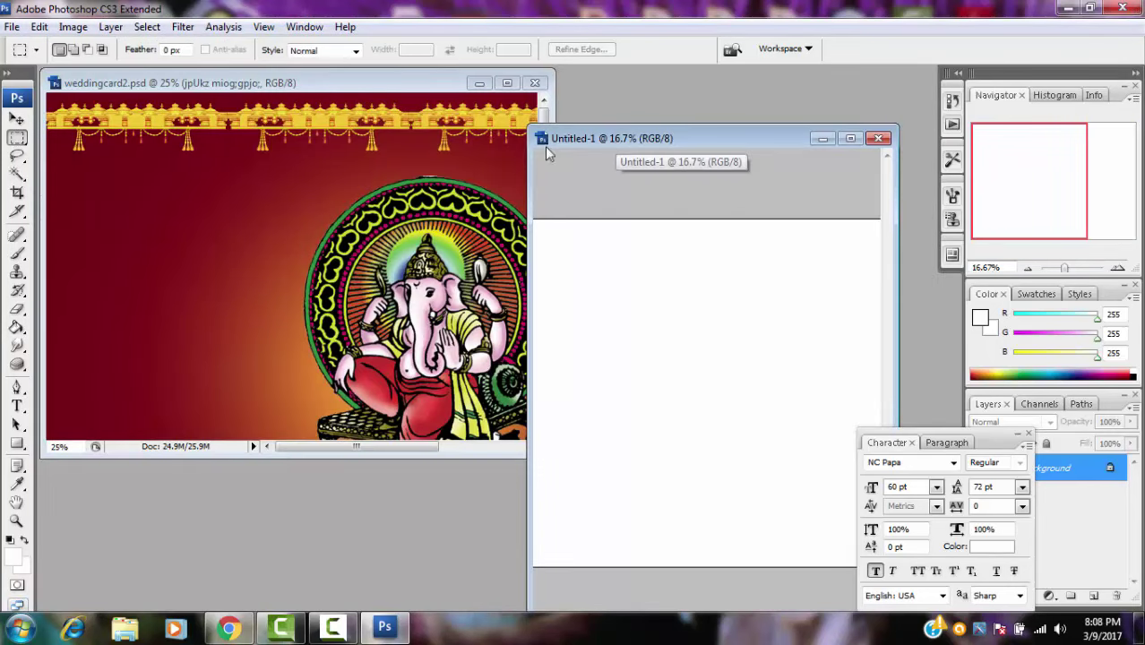
pyautogui.click(508, 83)
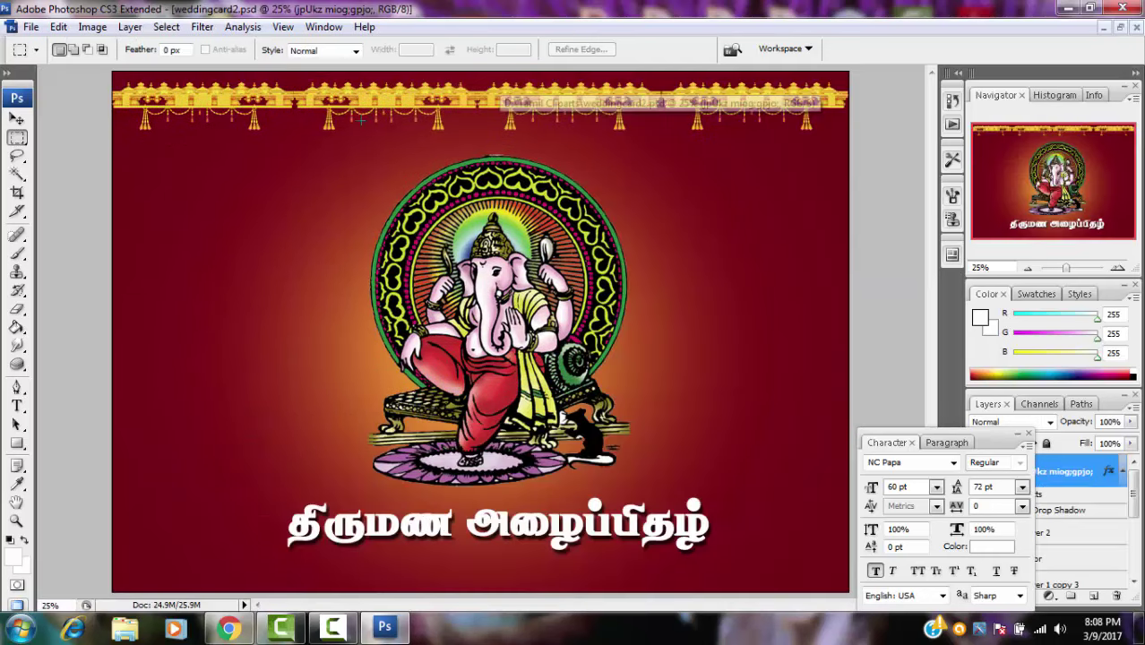
pyautogui.click(1120, 28)
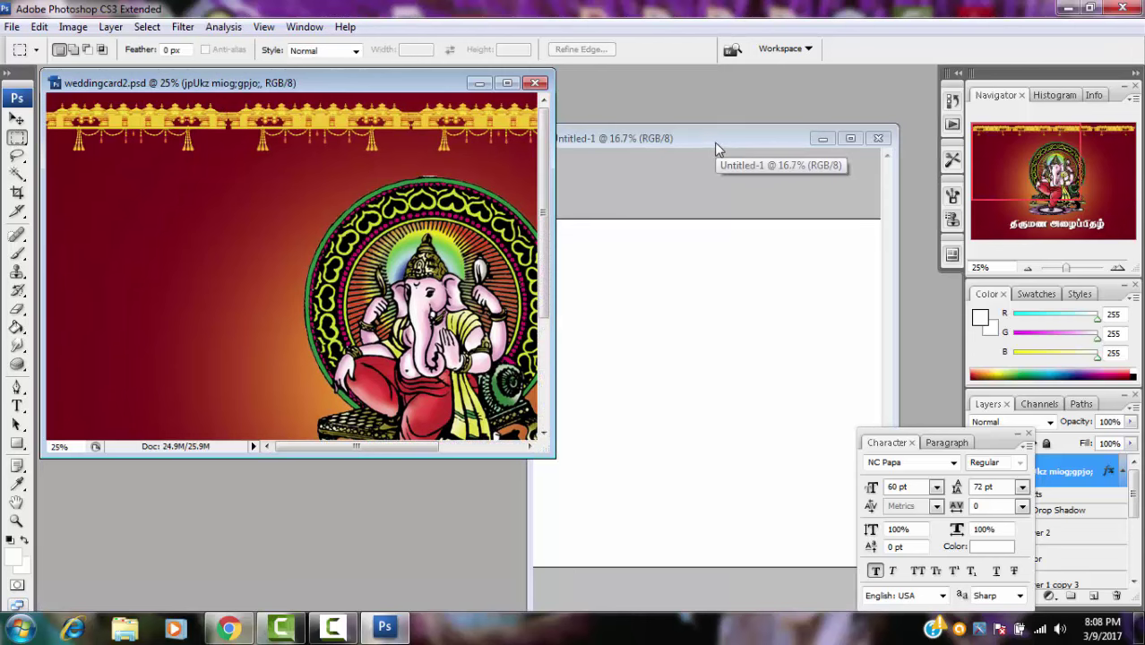
pyautogui.click(851, 138)
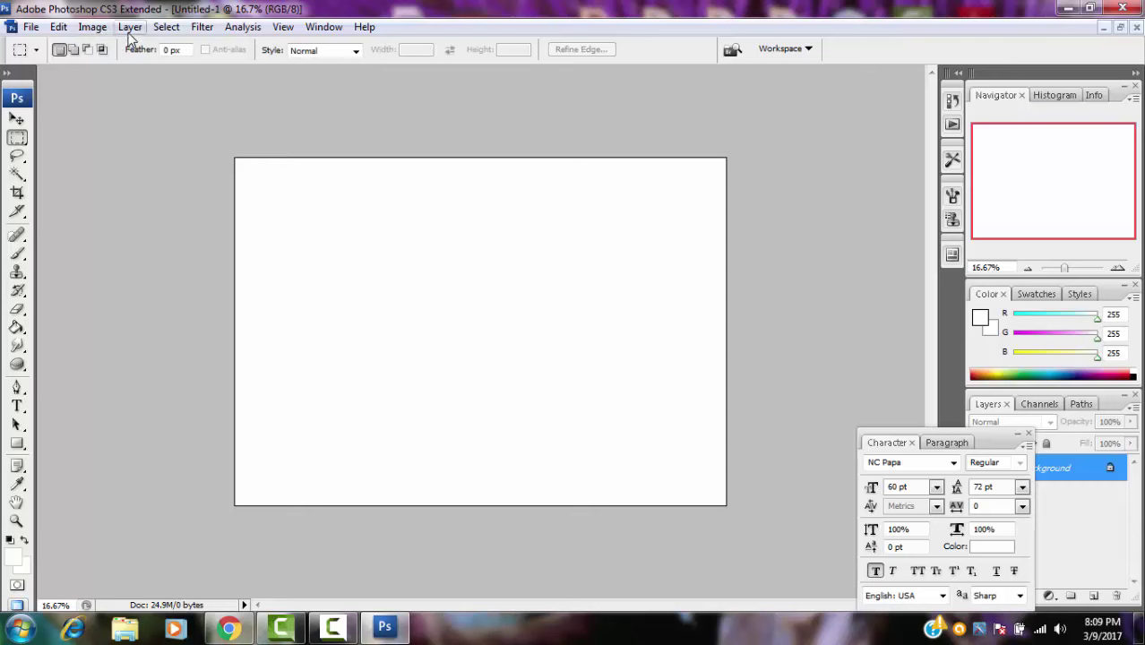
# Move the Character panel aside and bring up the Layer menu's fill layer options
pyautogui.moveTo(982, 434); pyautogui.dragTo(847, 505)
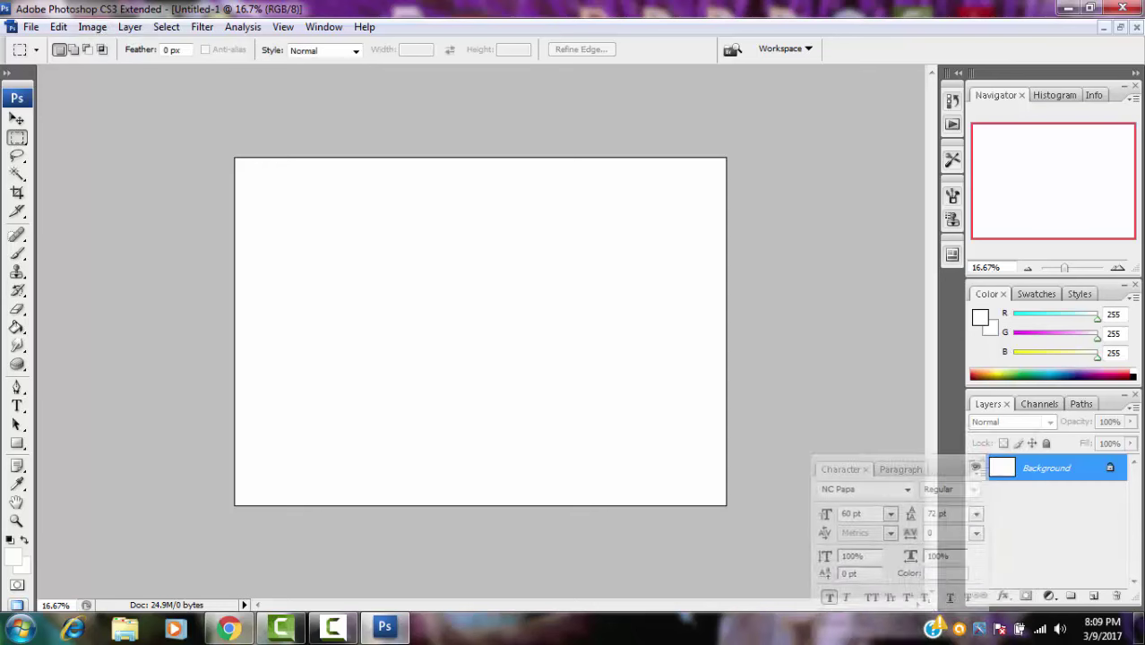
pyautogui.click(130, 32)
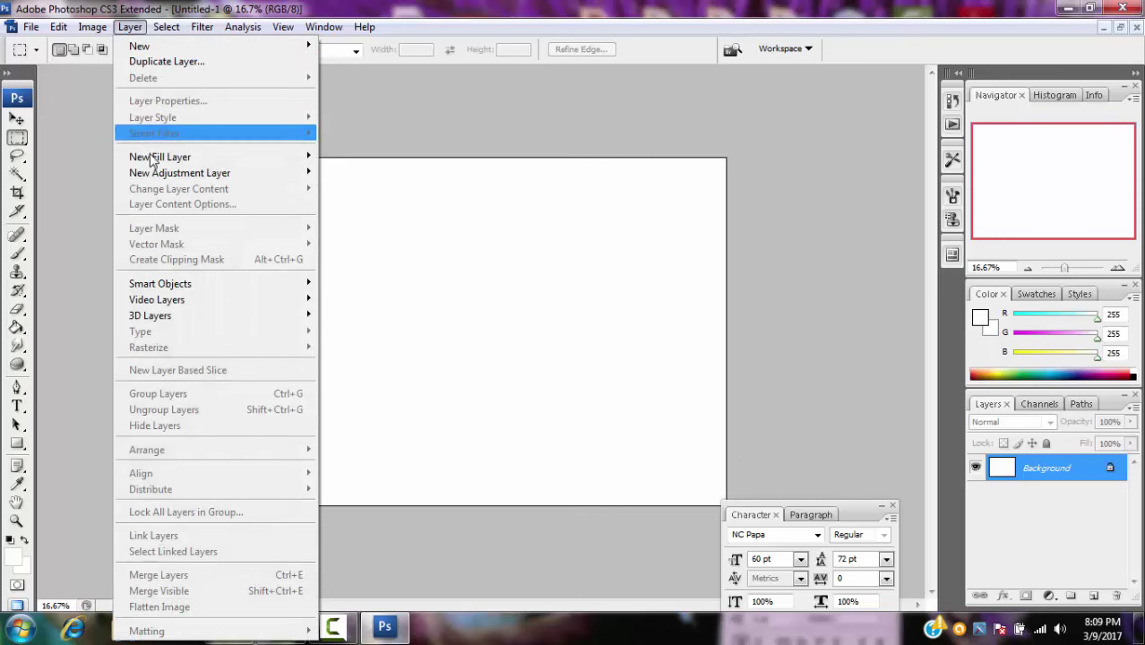
pyautogui.moveTo(160, 157)
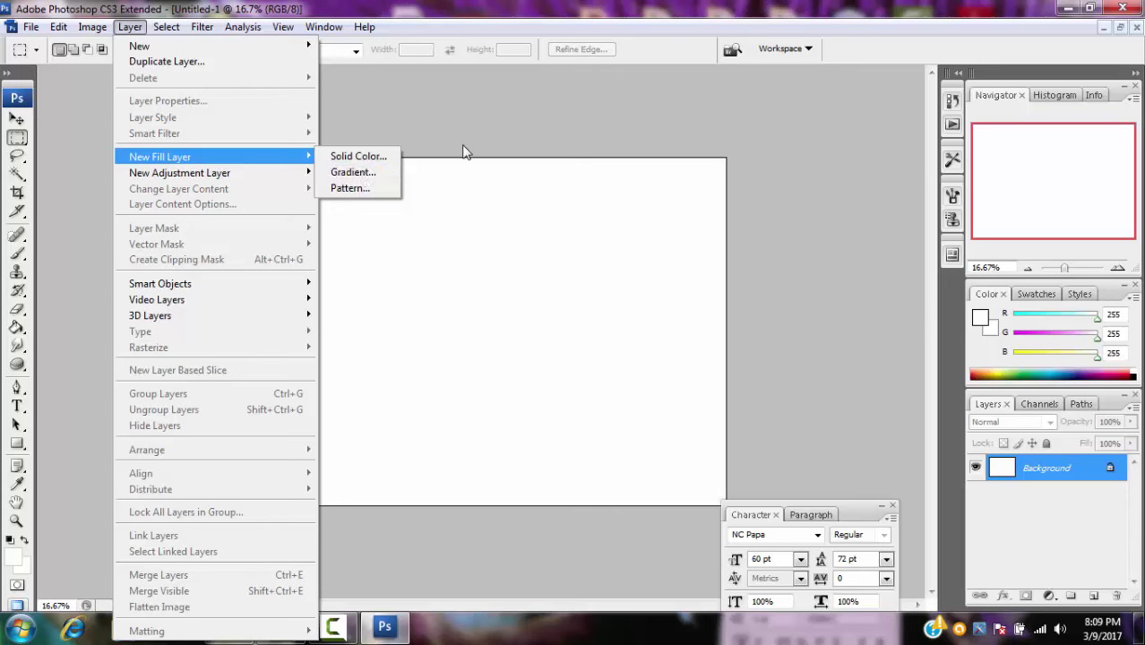
# Add a Solid Color fill layer, Color Fill 1, in dark maroon #670011
pyautogui.click(375, 161)
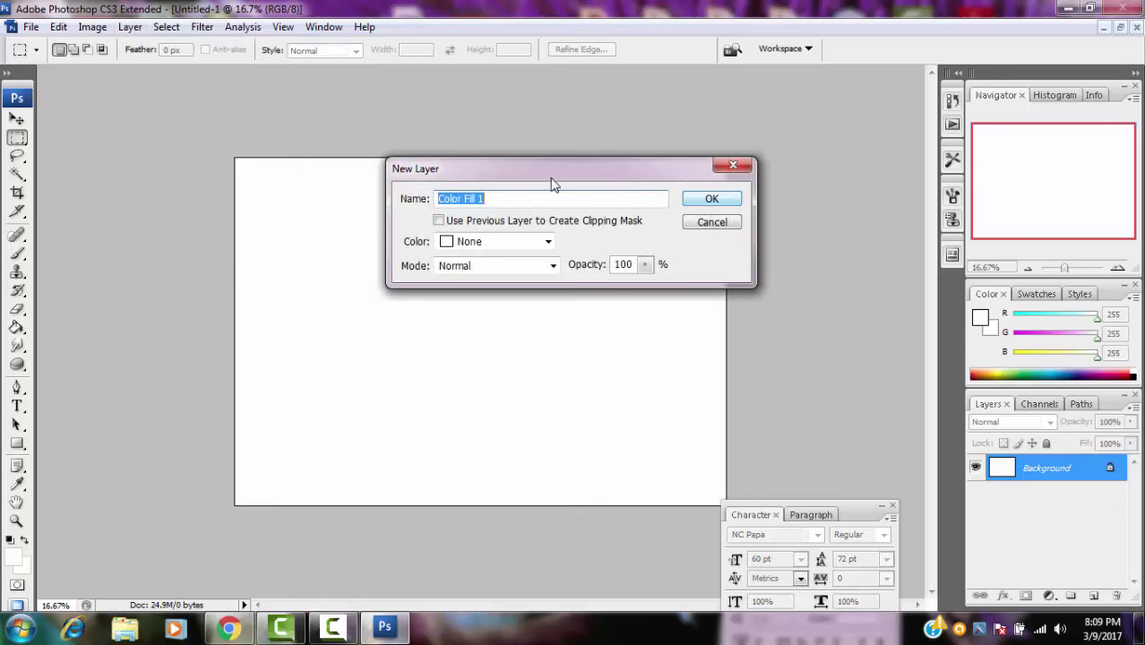
pyautogui.click(709, 199)
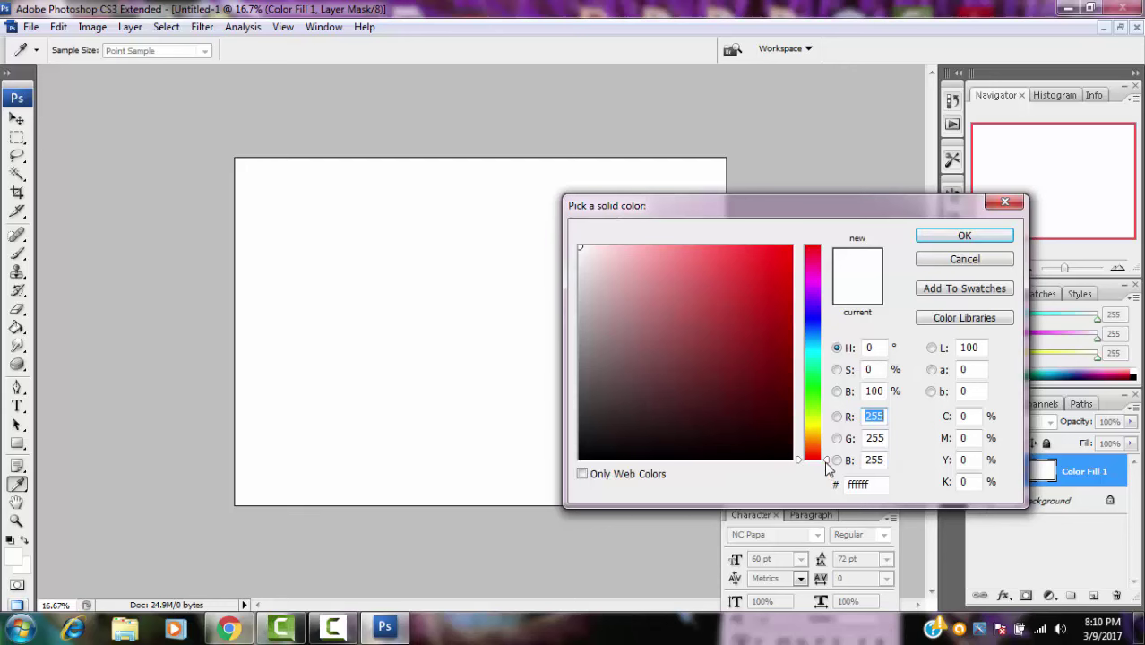
pyautogui.moveTo(827, 466); pyautogui.dragTo(826, 328)
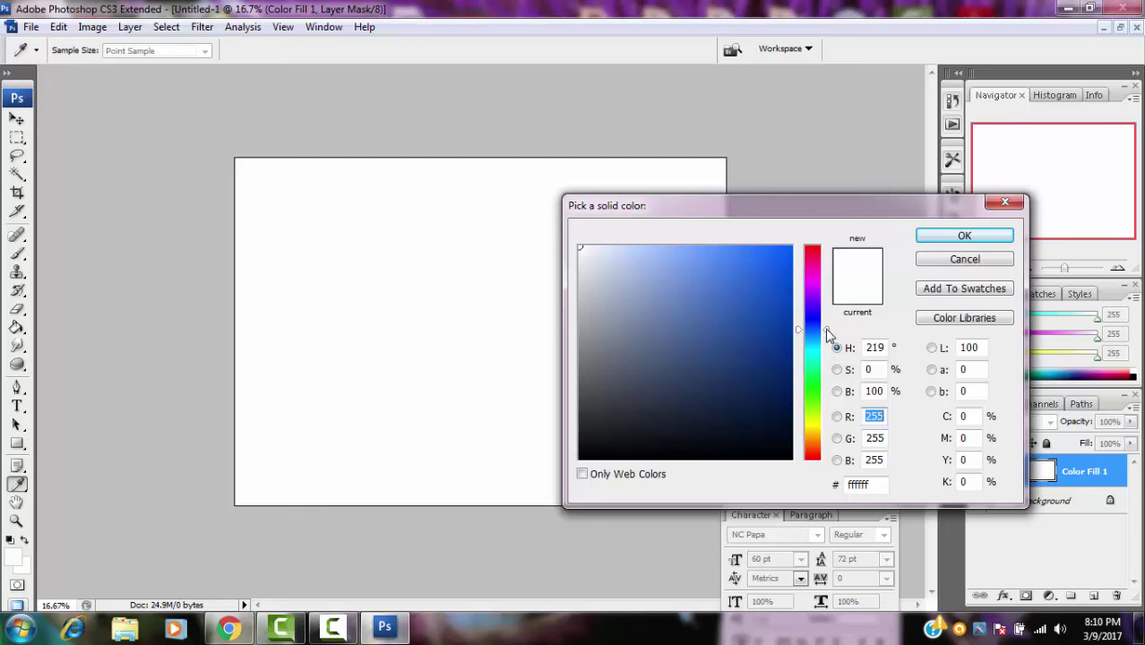
pyautogui.moveTo(827, 328); pyautogui.dragTo(829, 251)
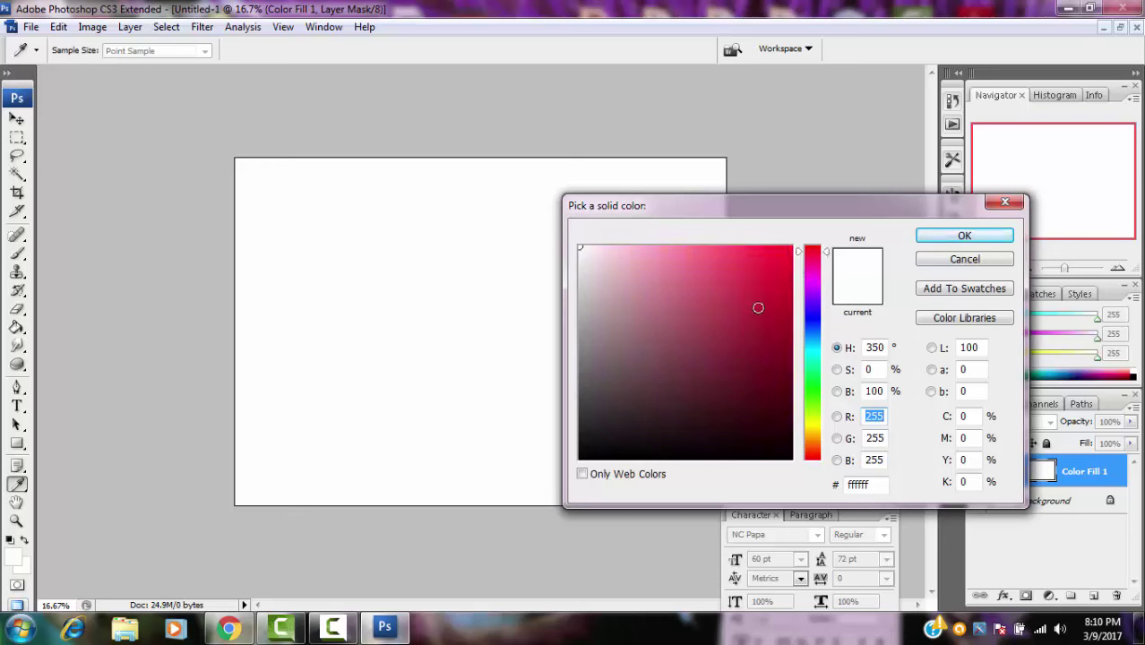
pyautogui.moveTo(759, 289); pyautogui.dragTo(791, 383)
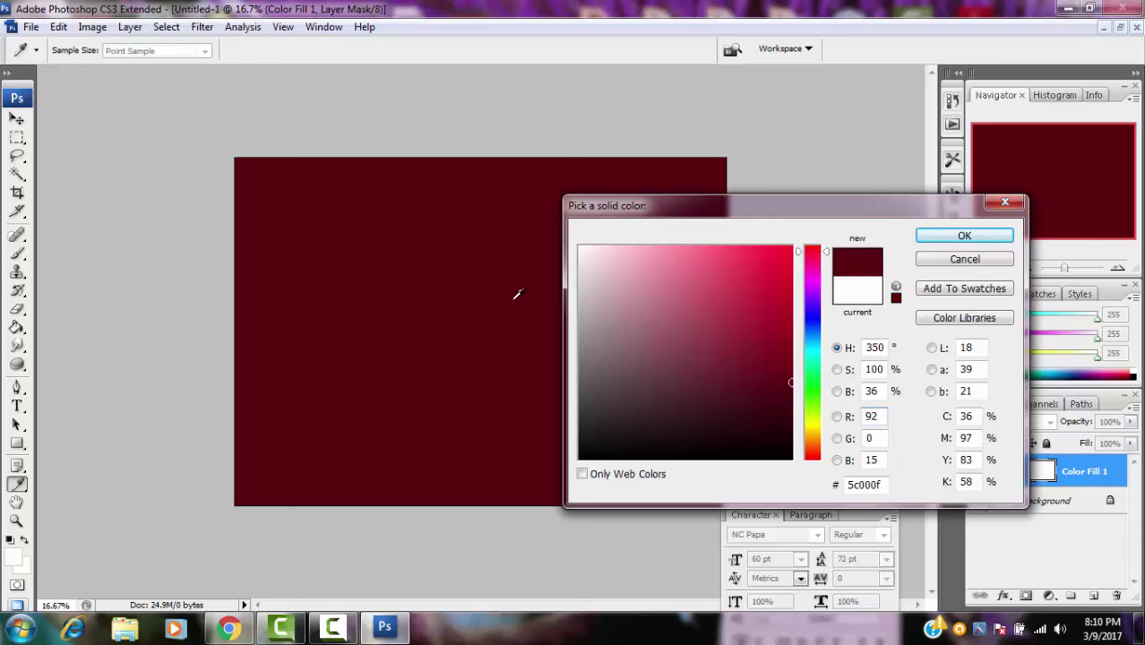
pyautogui.moveTo(791, 383)
pyautogui.mouseDown()
pyautogui.moveTo(783, 318)
pyautogui.moveTo(758, 261)
pyautogui.moveTo(792, 303)
pyautogui.moveTo(796, 372)
pyautogui.mouseUp()
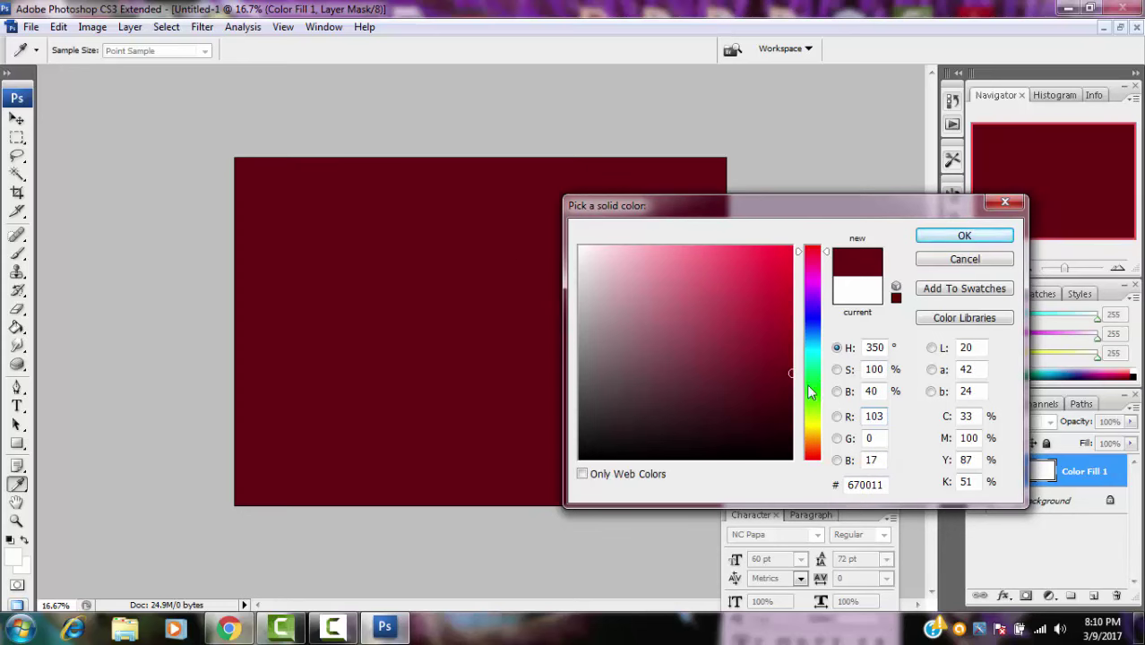
pyautogui.click(954, 238)
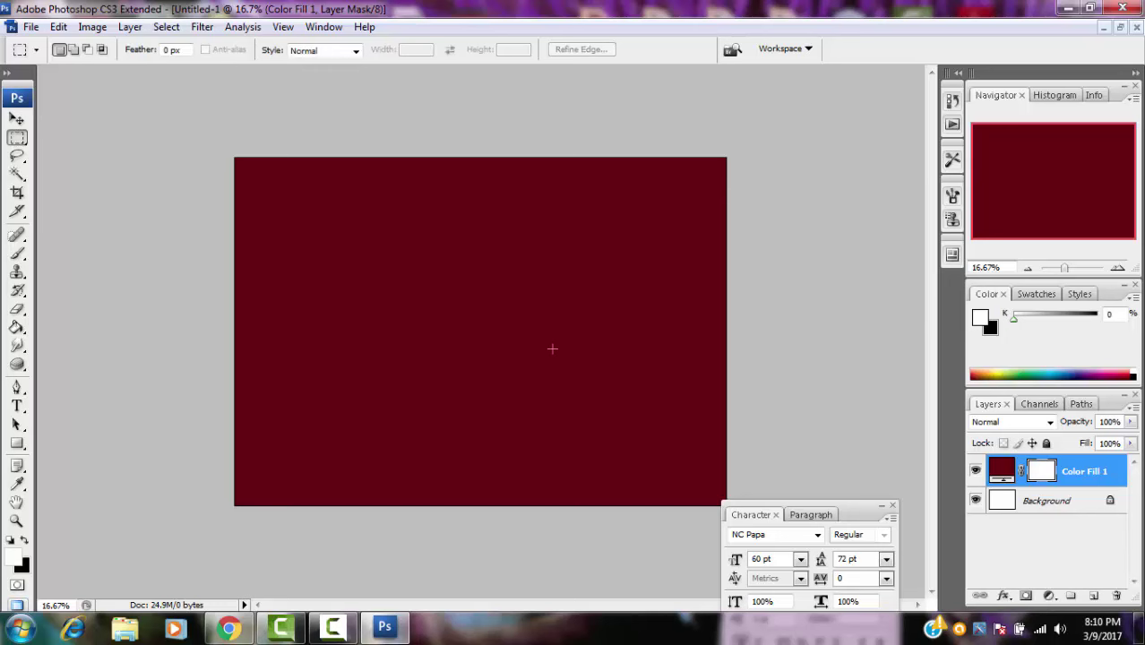
# Move the Character panel aside and maximize the maroon Untitled-1 window
pyautogui.moveTo(856, 518); pyautogui.dragTo(864, 539)
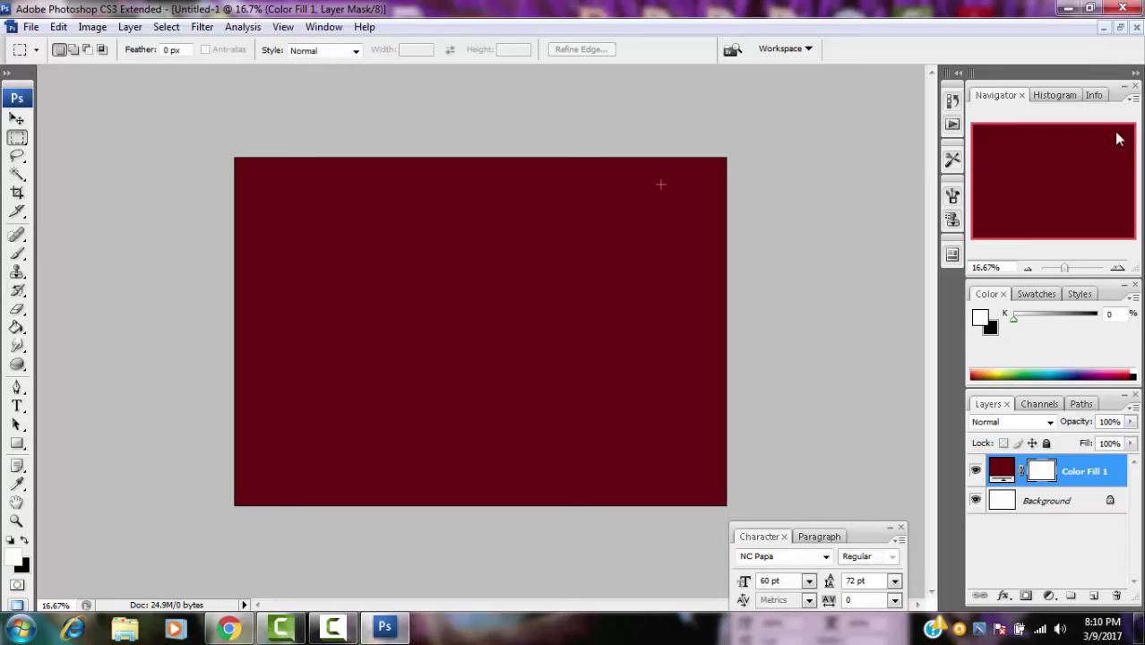
pyautogui.click(1121, 29)
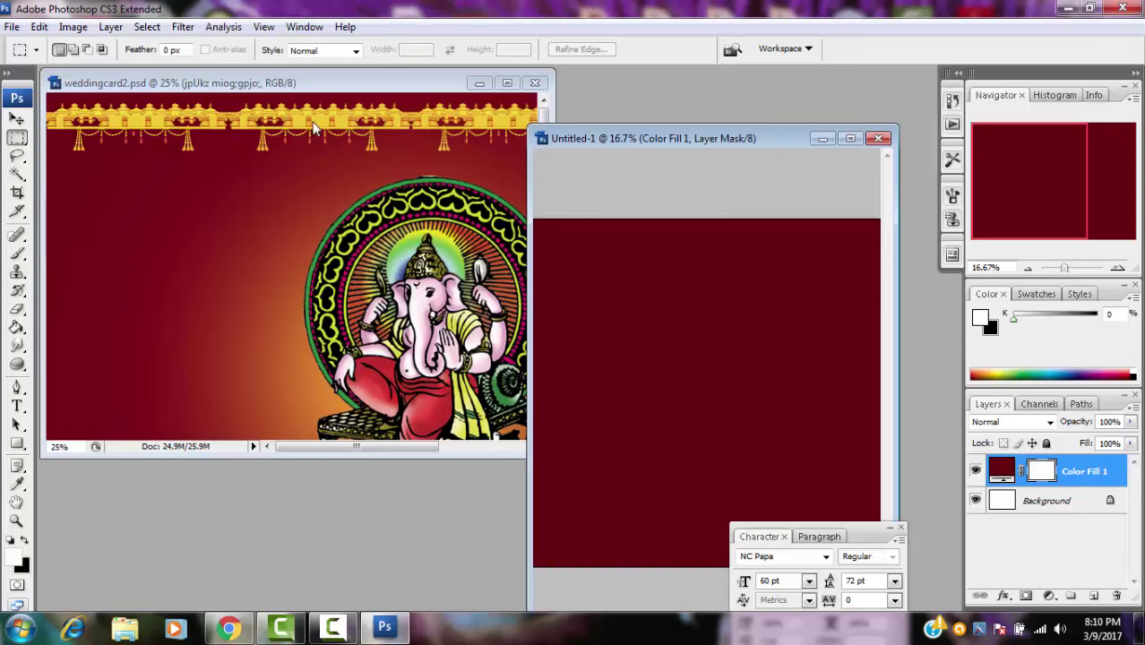
pyautogui.click(850, 139)
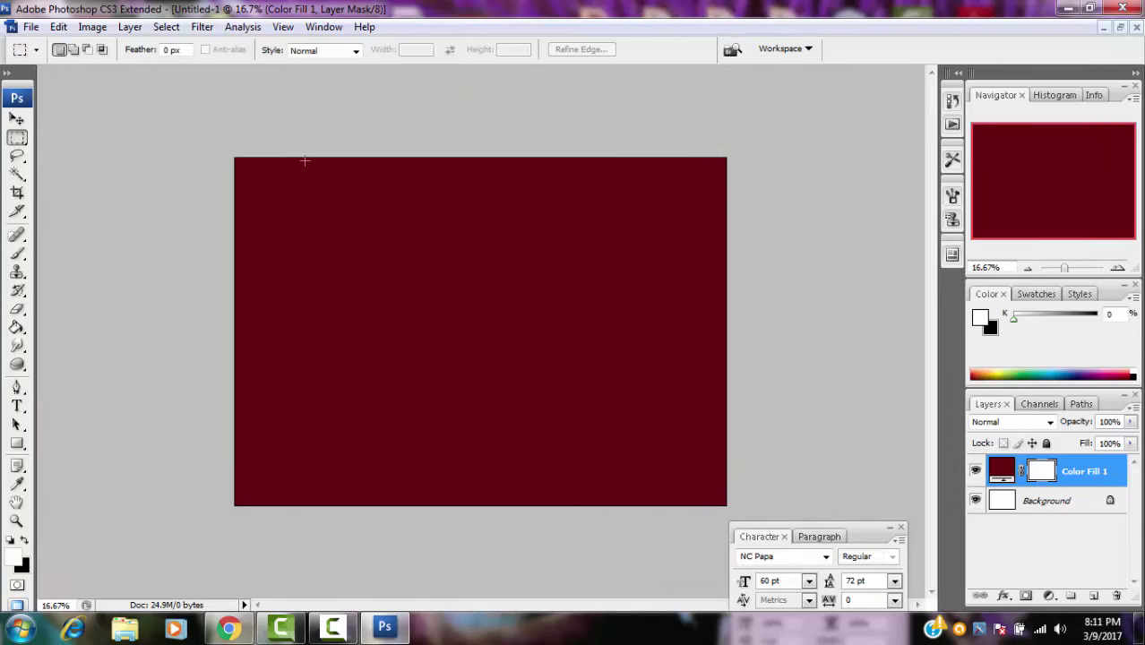
# Open kovil.png from the kovil folder on Local Disk (D:)
pyautogui.click(34, 29)
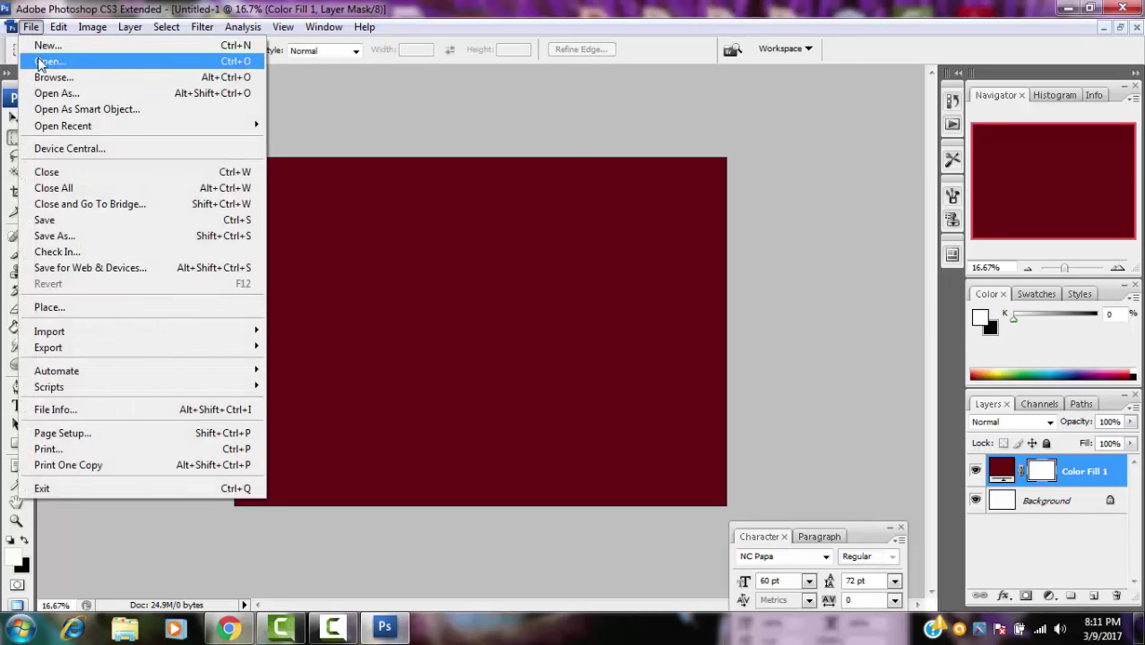
pyautogui.click(40, 64)
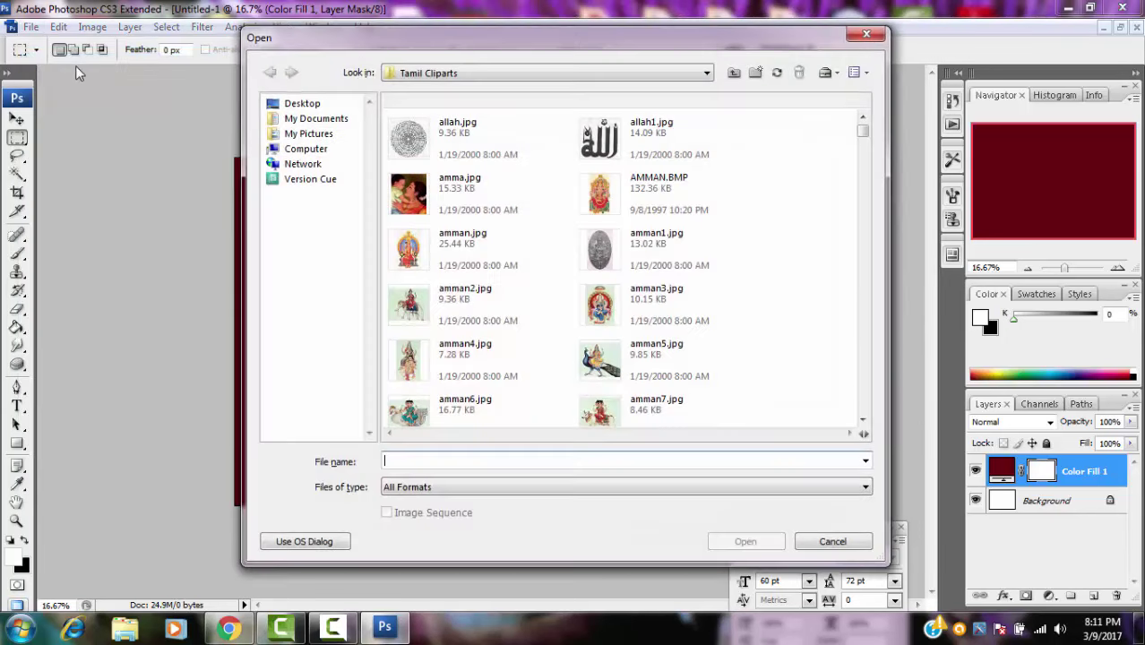
pyautogui.click(733, 75)
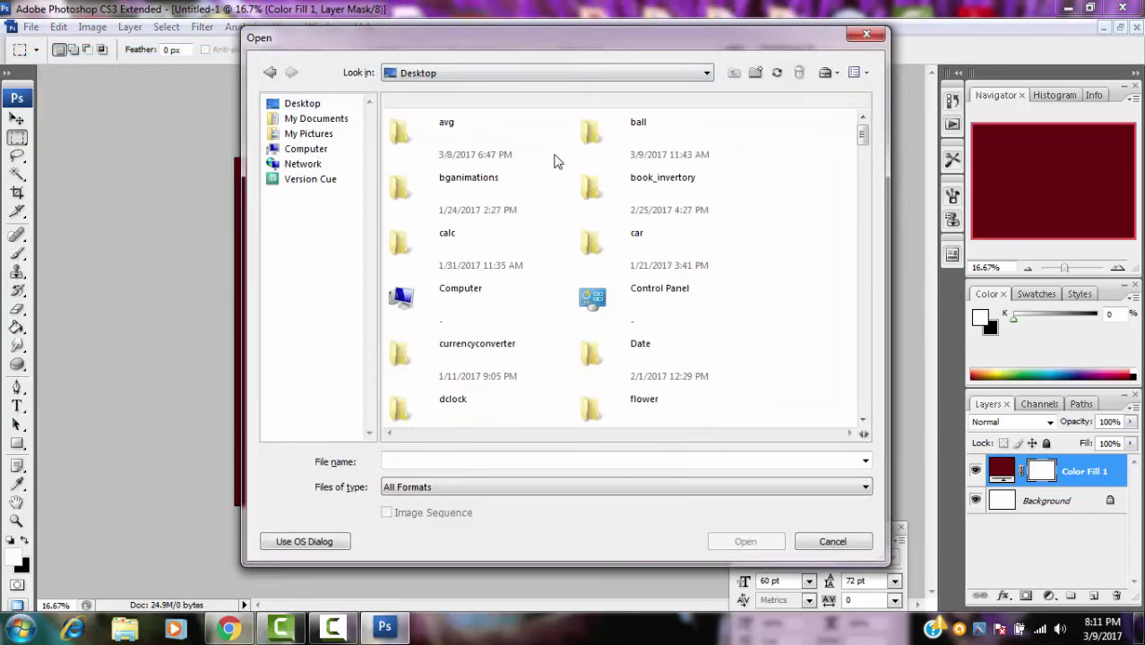
pyautogui.click(472, 199)
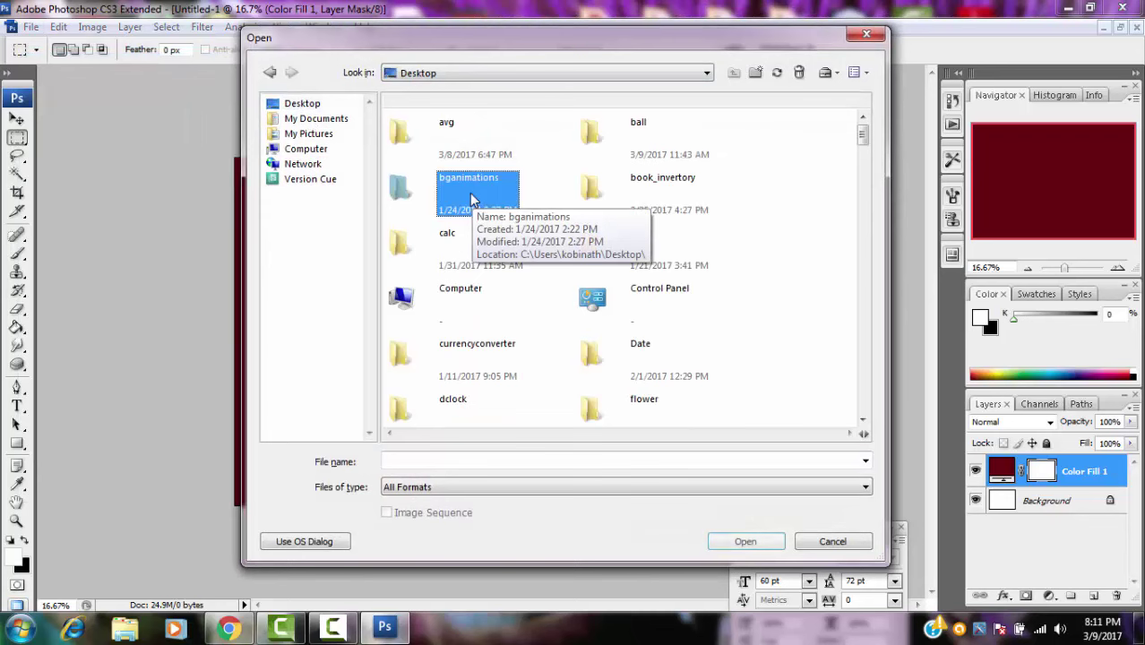
pyautogui.click(305, 149)
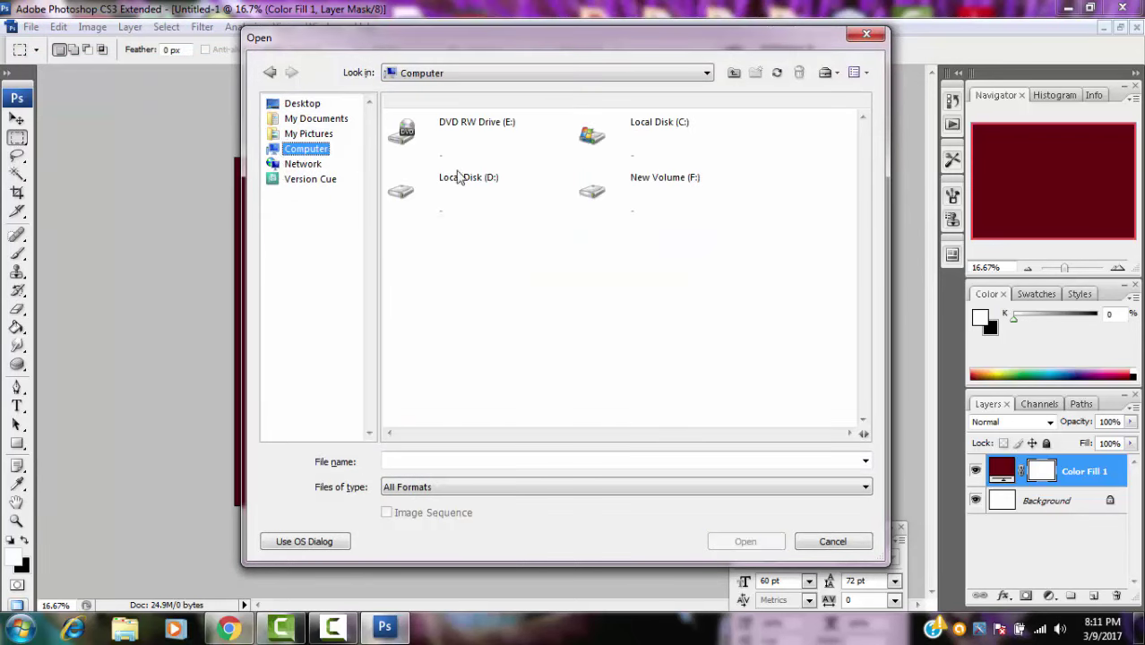
pyautogui.doubleClick(465, 186)
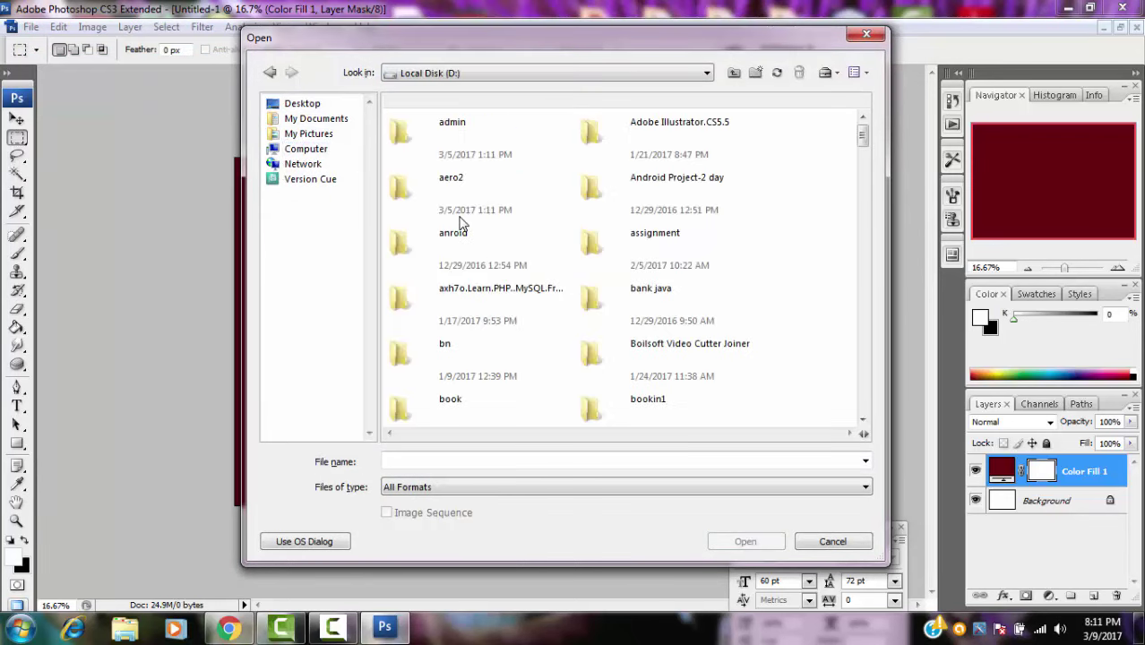
pyautogui.click(475, 234)
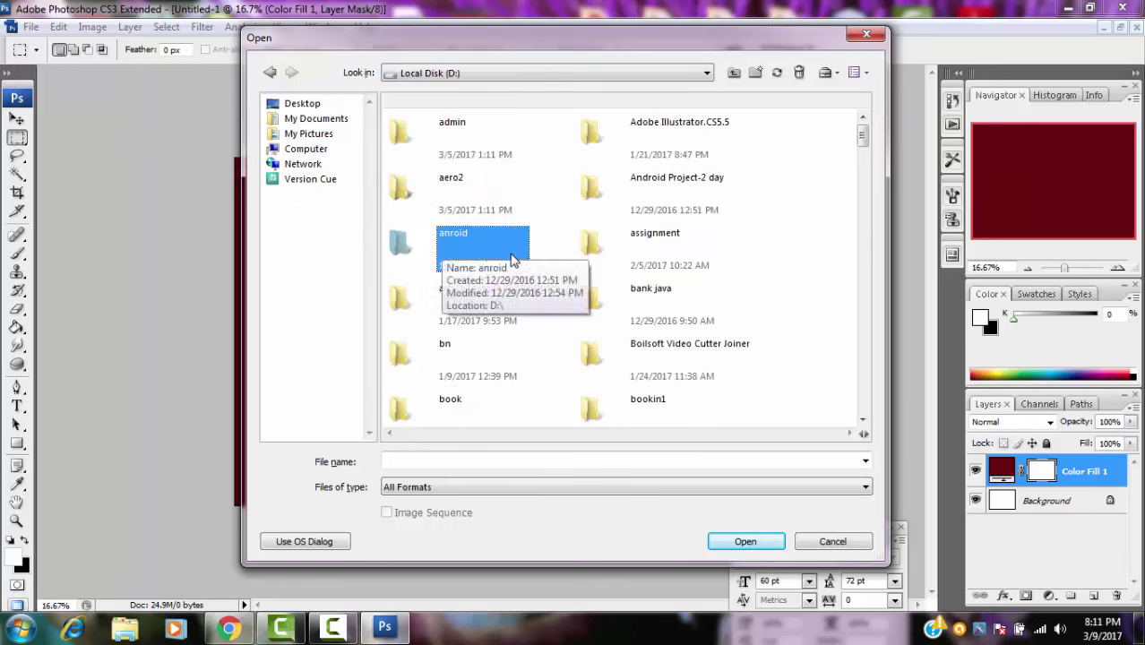
pyautogui.press('k')
pyautogui.doubleClick(409, 402)
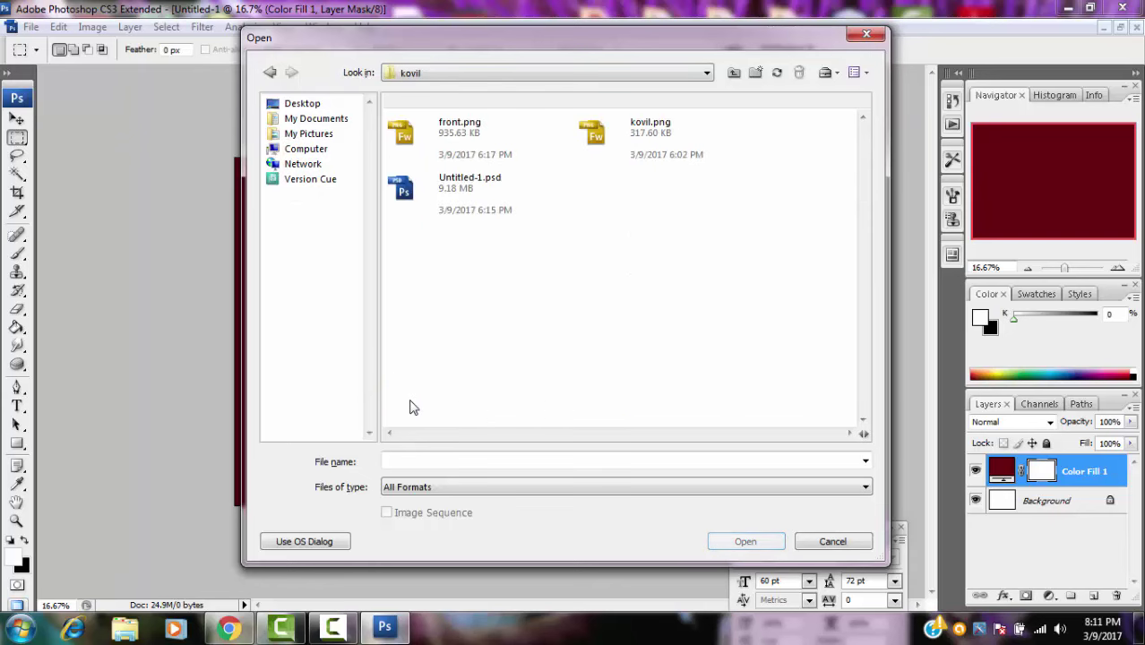
pyautogui.click(465, 146)
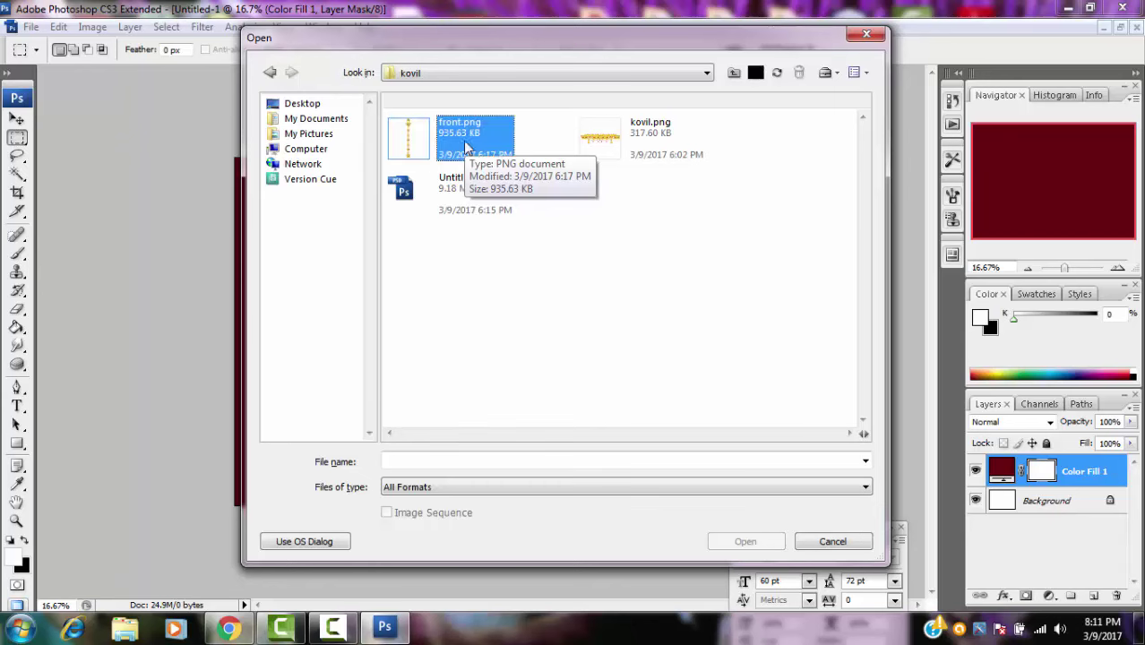
pyautogui.click(629, 146)
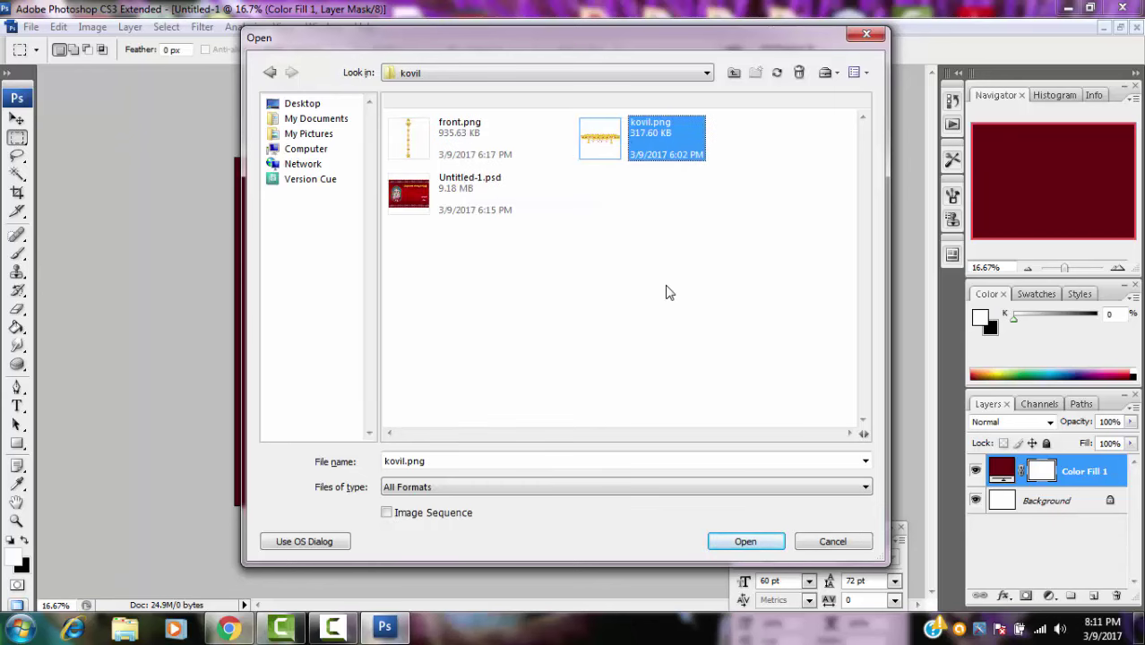
pyautogui.click(722, 539)
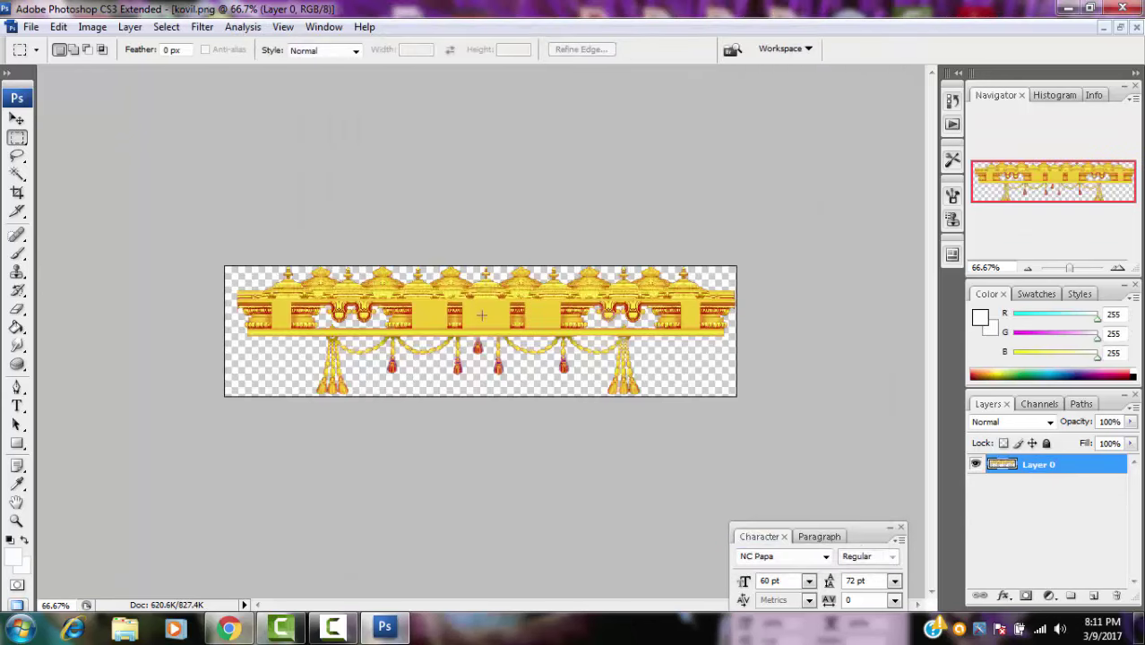
# Drag the kovil.png gold border into the card as Layer 1 at the top-left corner
pyautogui.click(17, 119)
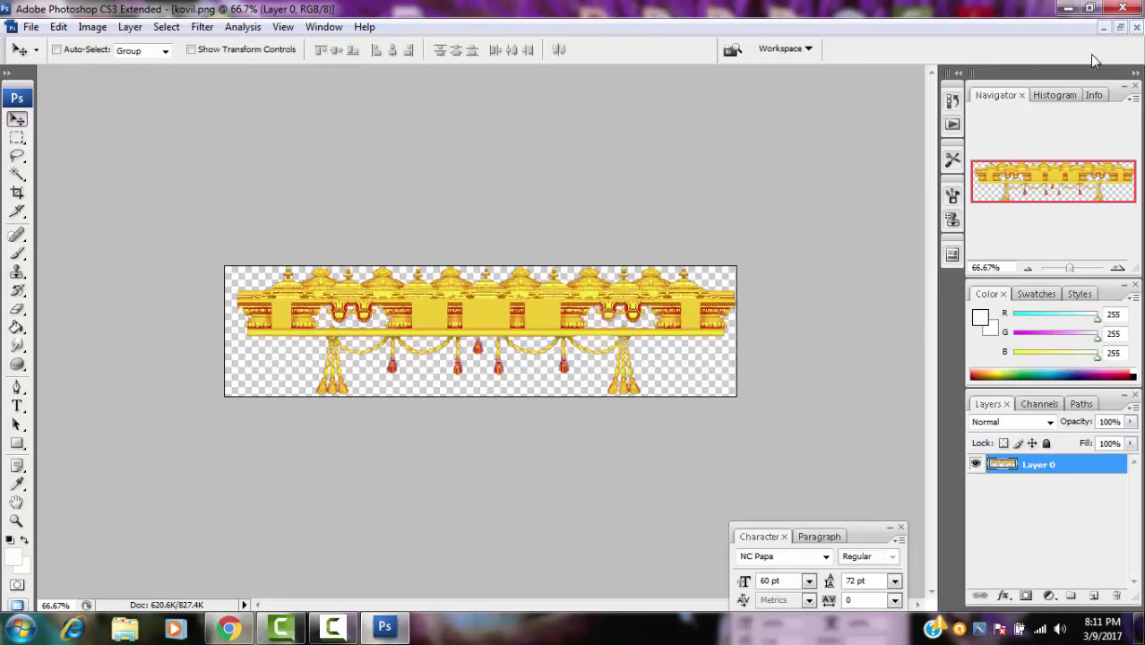
pyautogui.click(1120, 27)
pyautogui.moveTo(403, 112)
pyautogui.mouseDown()
pyautogui.moveTo(518, 155)
pyautogui.moveTo(865, 368)
pyautogui.mouseUp()
pyautogui.moveTo(735, 408); pyautogui.dragTo(697, 286)
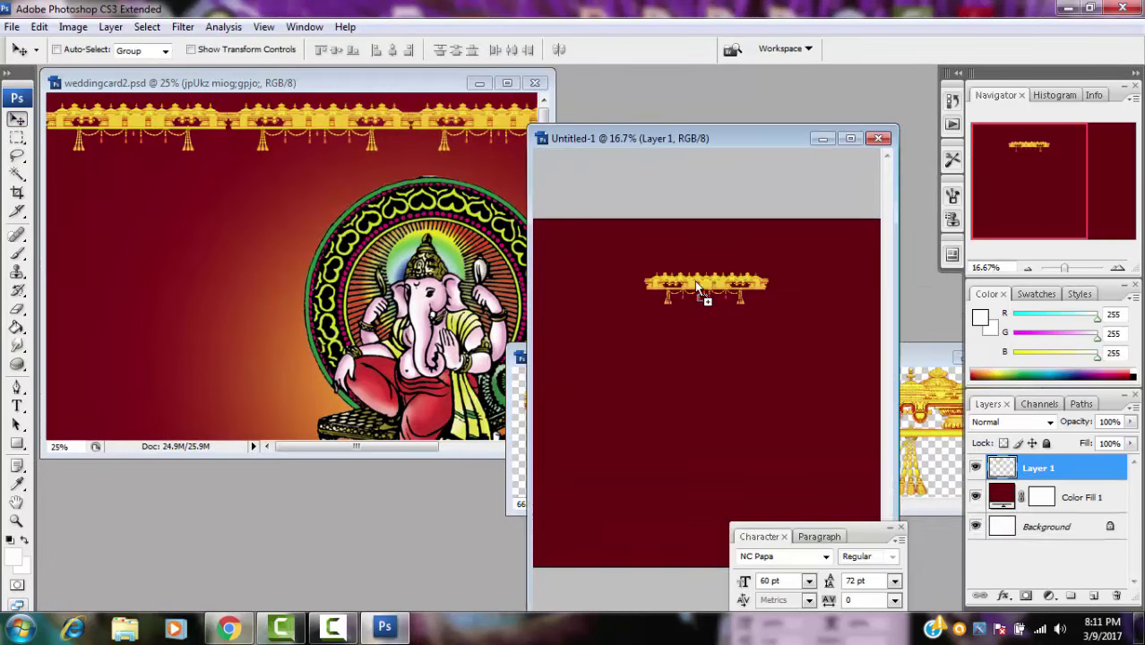
pyautogui.click(850, 139)
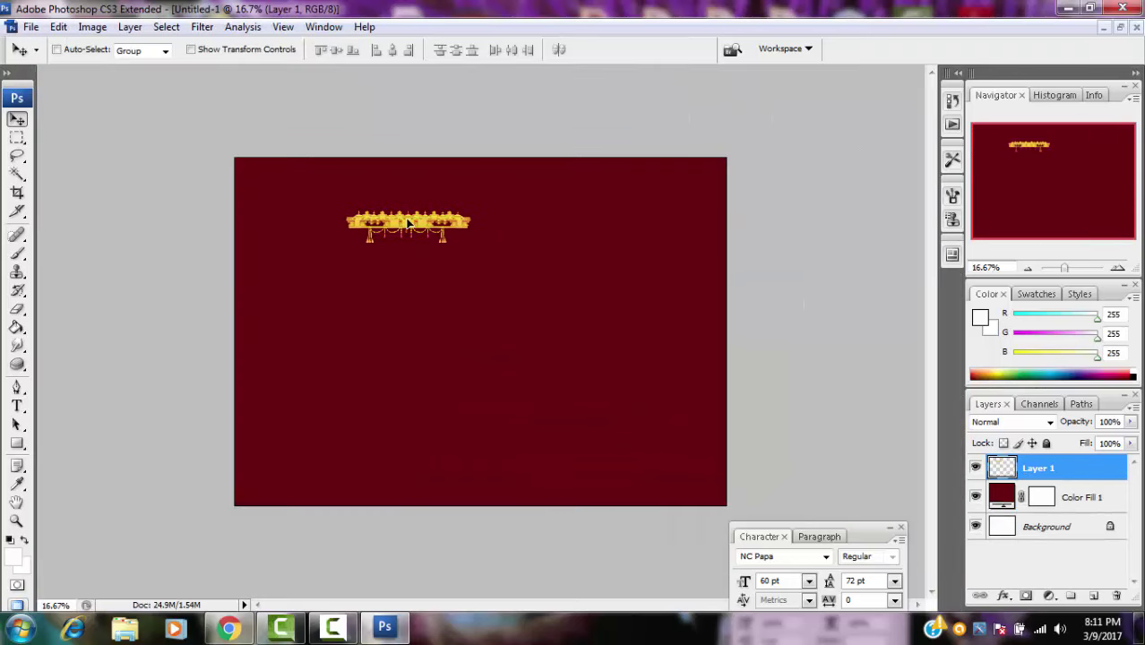
pyautogui.moveTo(408, 222); pyautogui.dragTo(307, 181)
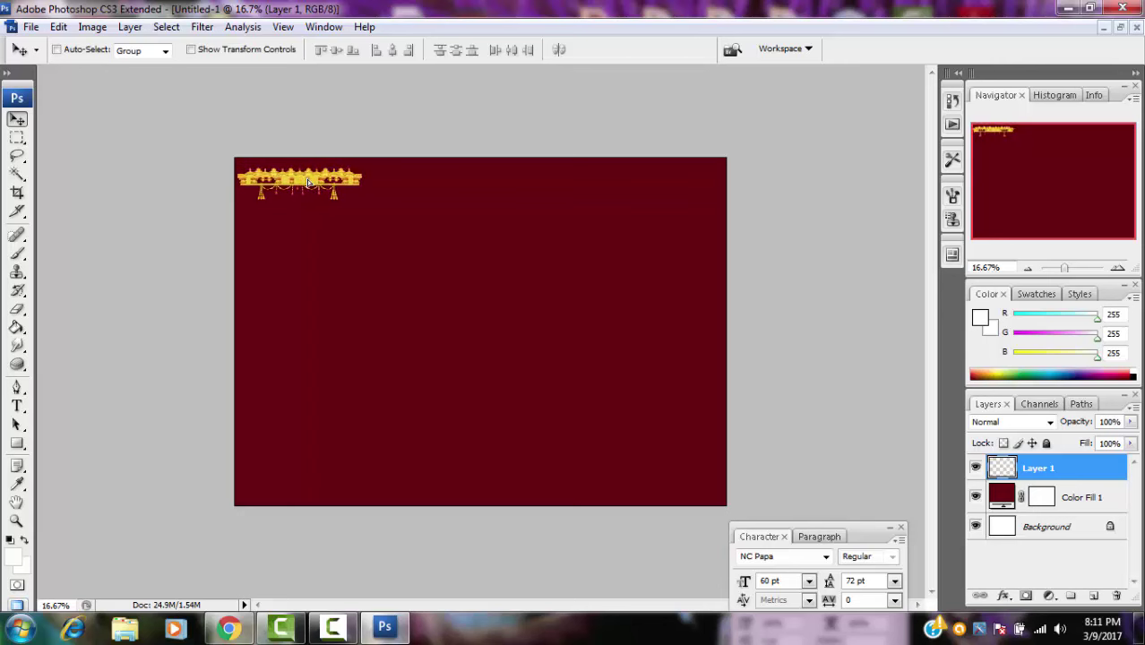
pyautogui.hotkey('shift', 'Left')
pyautogui.hotkey('shift', 'Left')
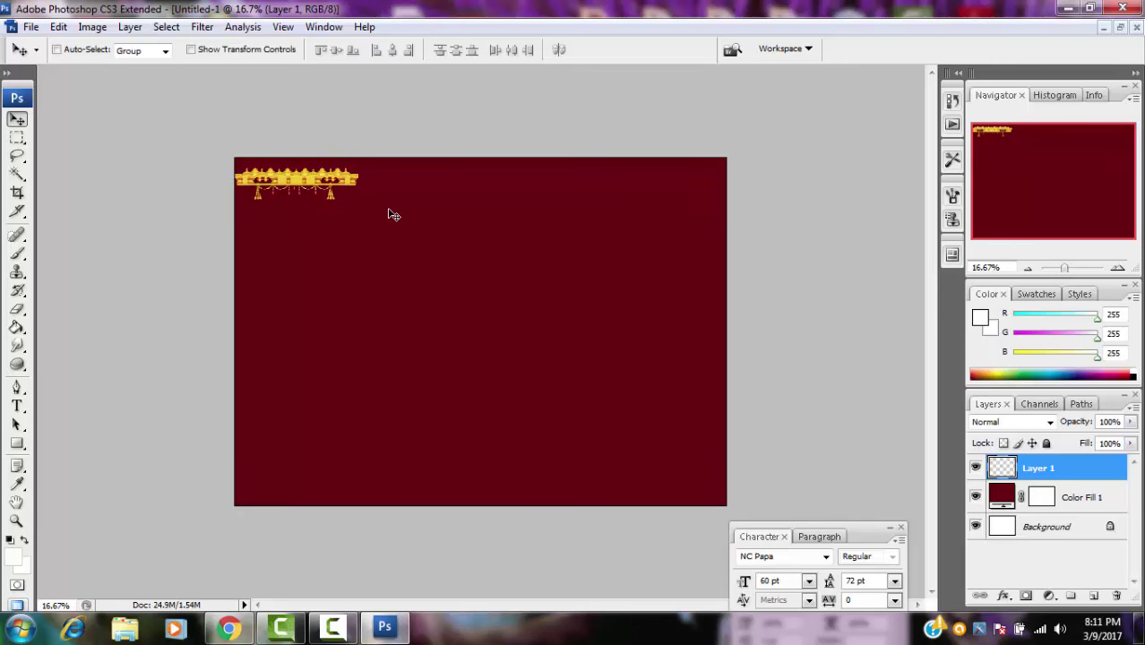
pyautogui.click(16, 522)
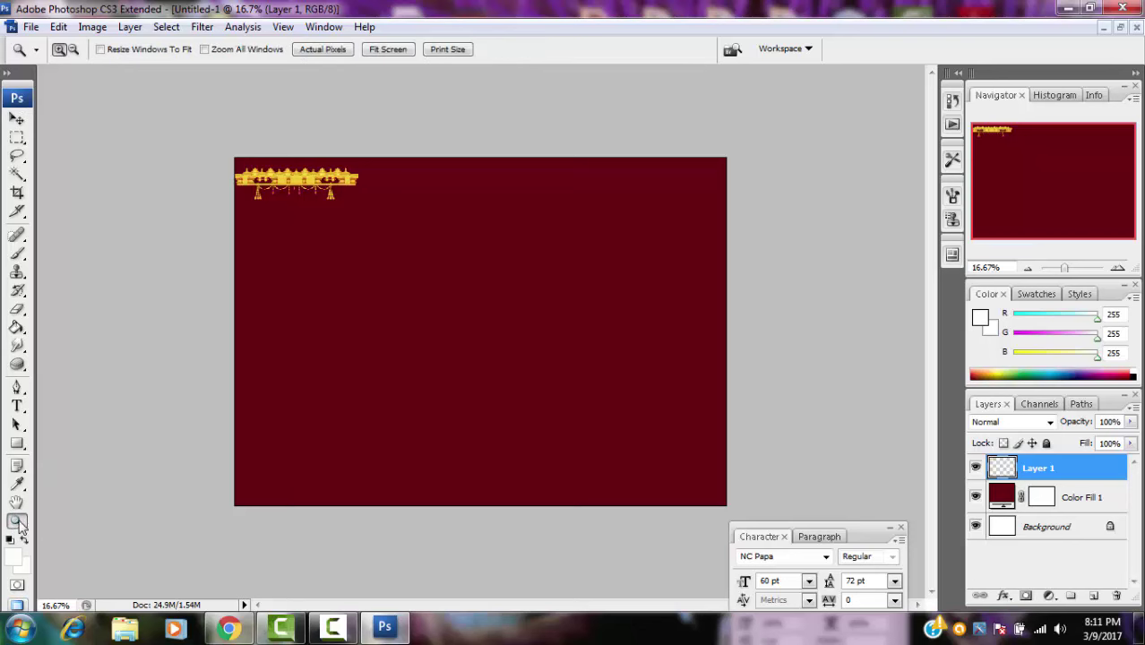
pyautogui.click(298, 162)
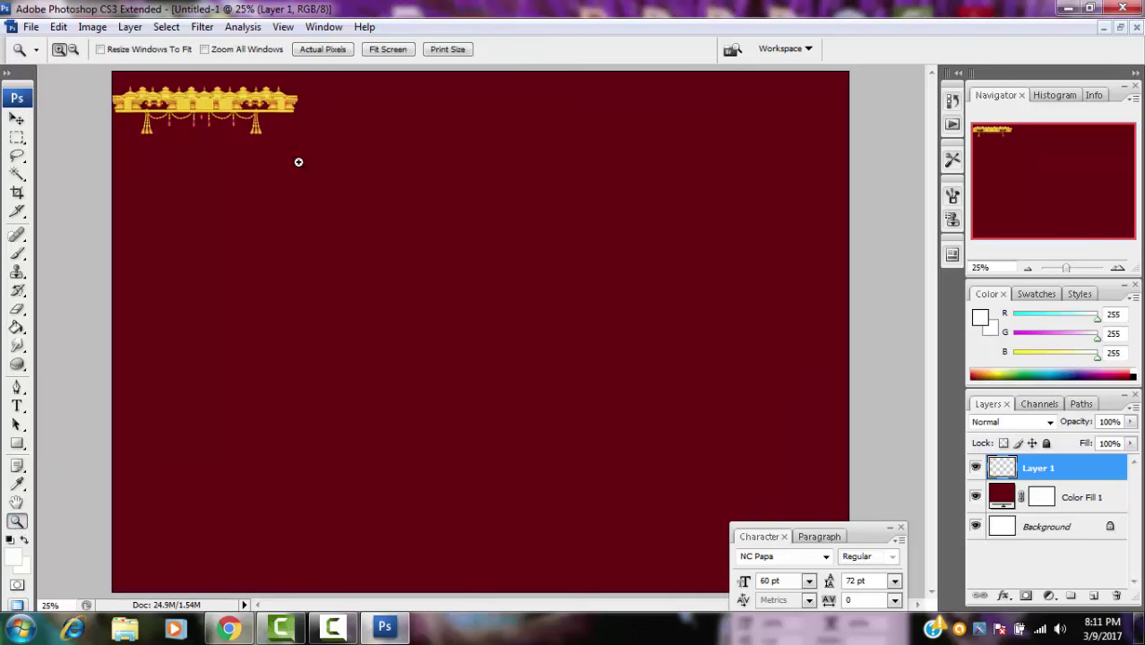
pyautogui.click(186, 88)
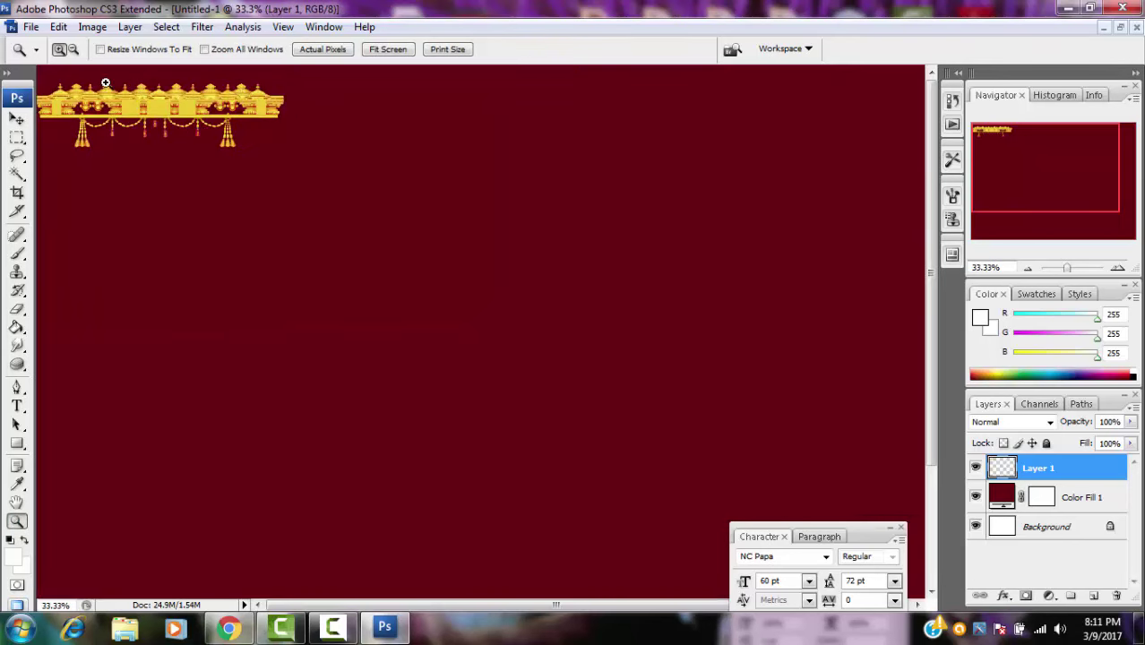
pyautogui.click(105, 82)
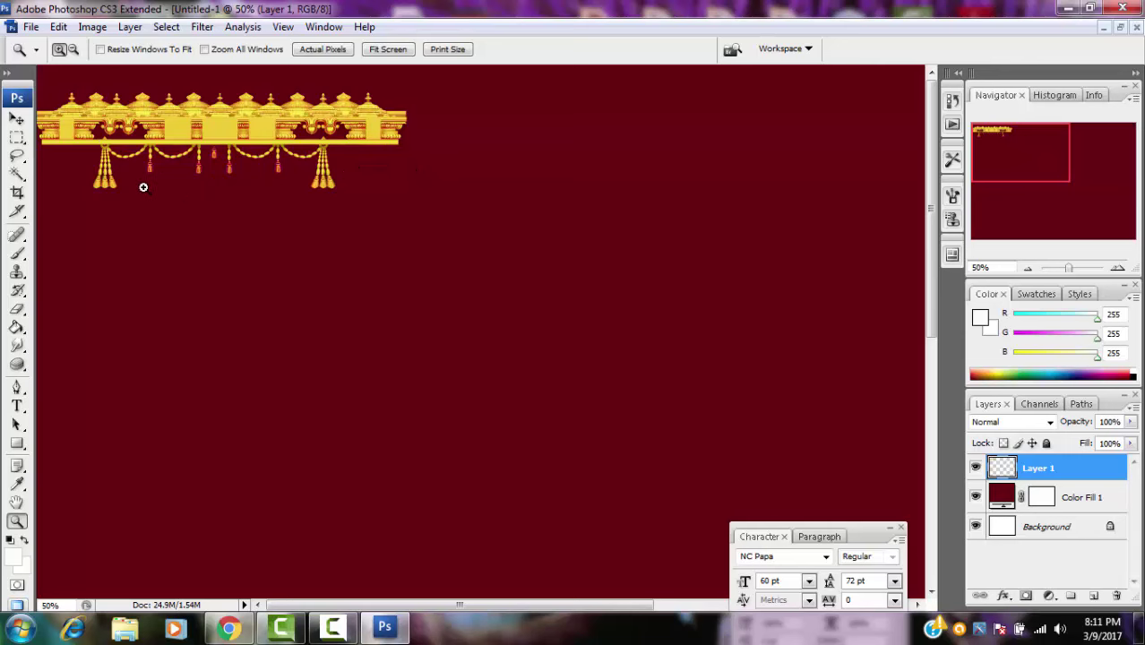
pyautogui.moveTo(460, 606)
pyautogui.mouseDown()
pyautogui.moveTo(643, 634)
pyautogui.moveTo(464, 638)
pyautogui.mouseUp()
pyautogui.click(73, 50)
pyautogui.click(176, 259)
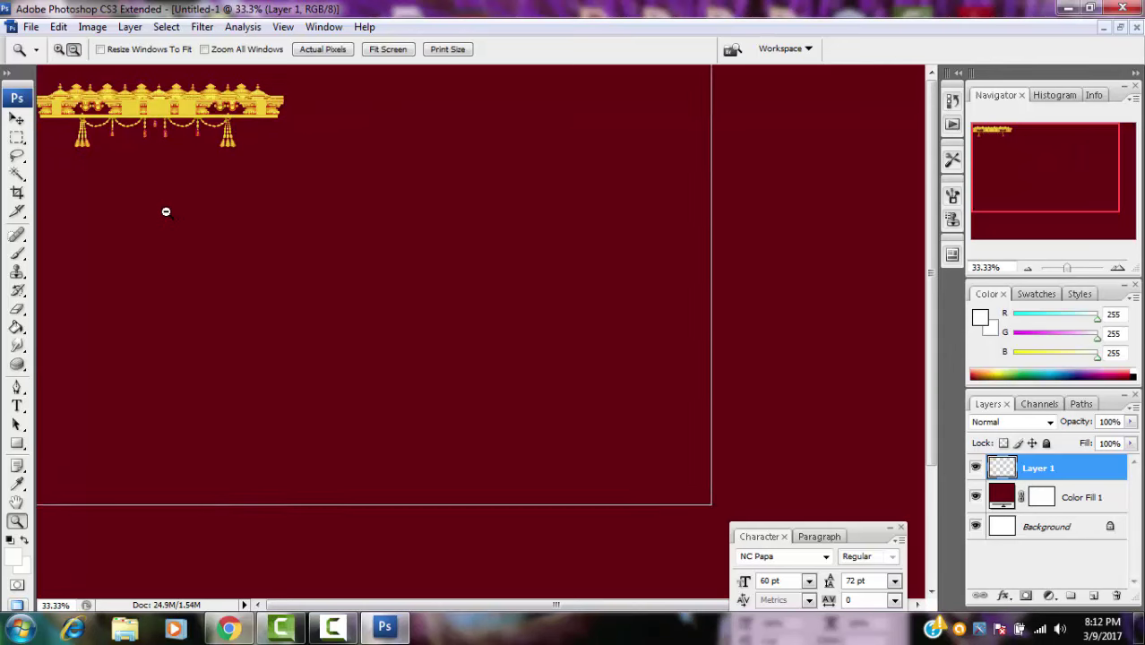
pyautogui.click(166, 211)
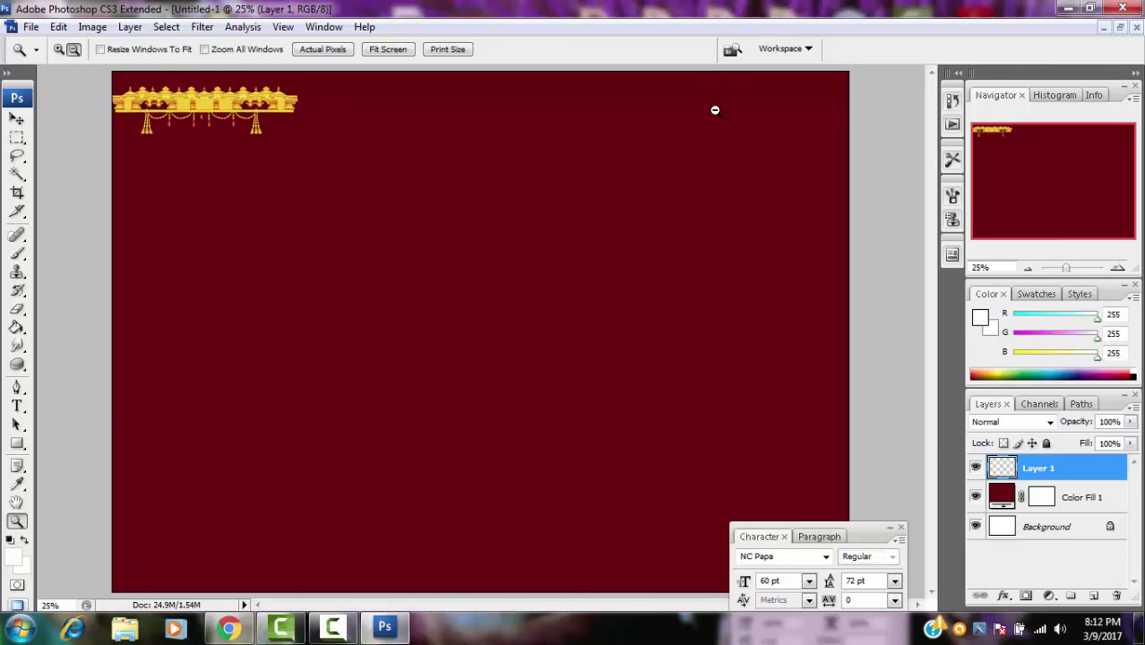
pyautogui.click(975, 467)
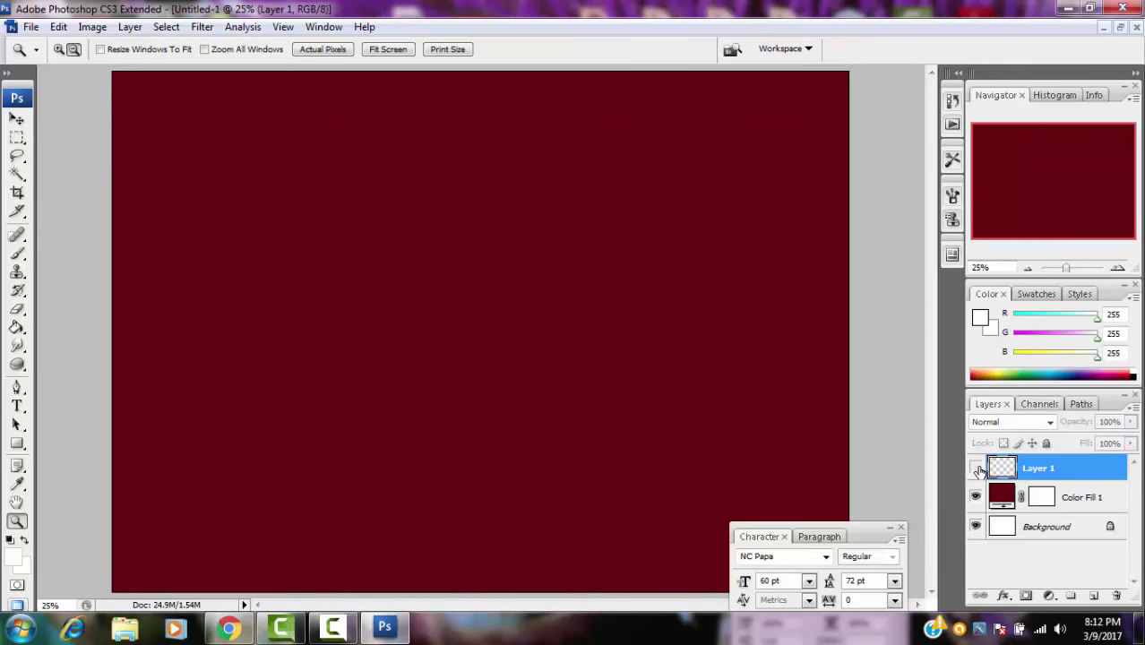
pyautogui.click(976, 468)
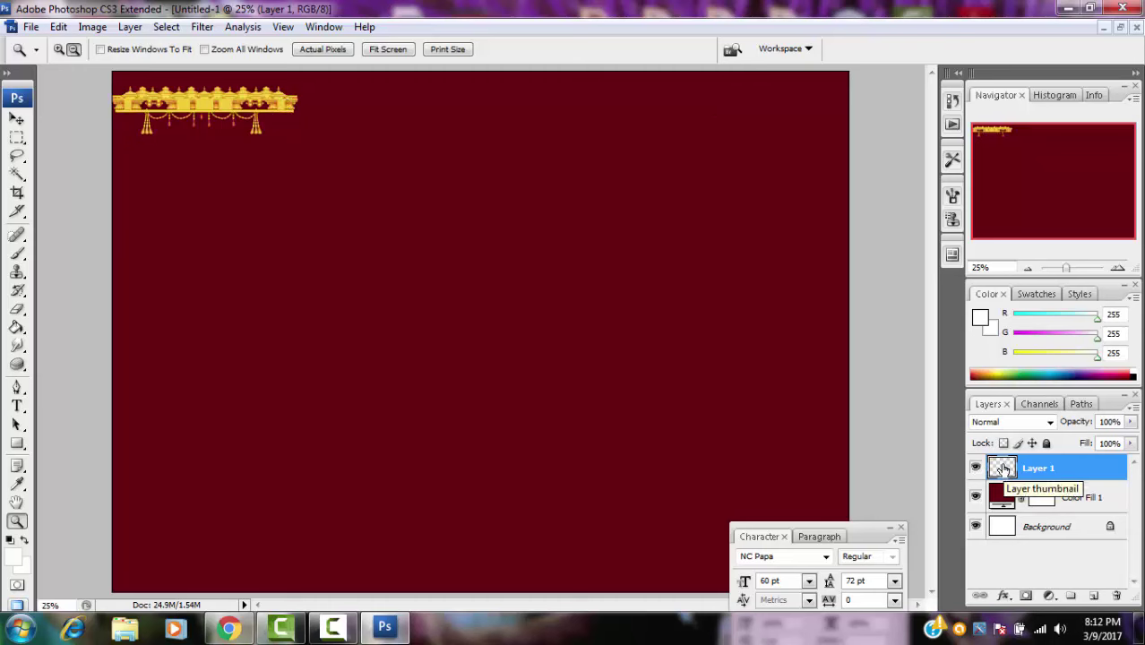
# Make three copies of the border layer, sliding each right into a continuous top row
pyautogui.moveTo(1011, 471); pyautogui.dragTo(1099, 578)
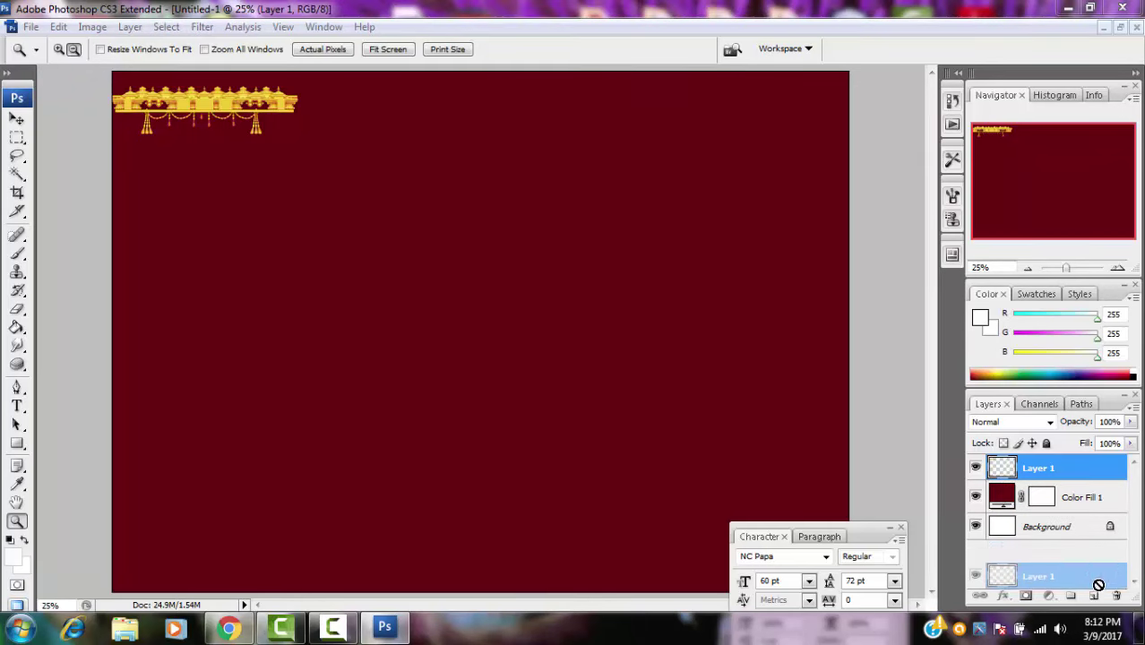
pyautogui.moveTo(1099, 585); pyautogui.dragTo(1093, 595)
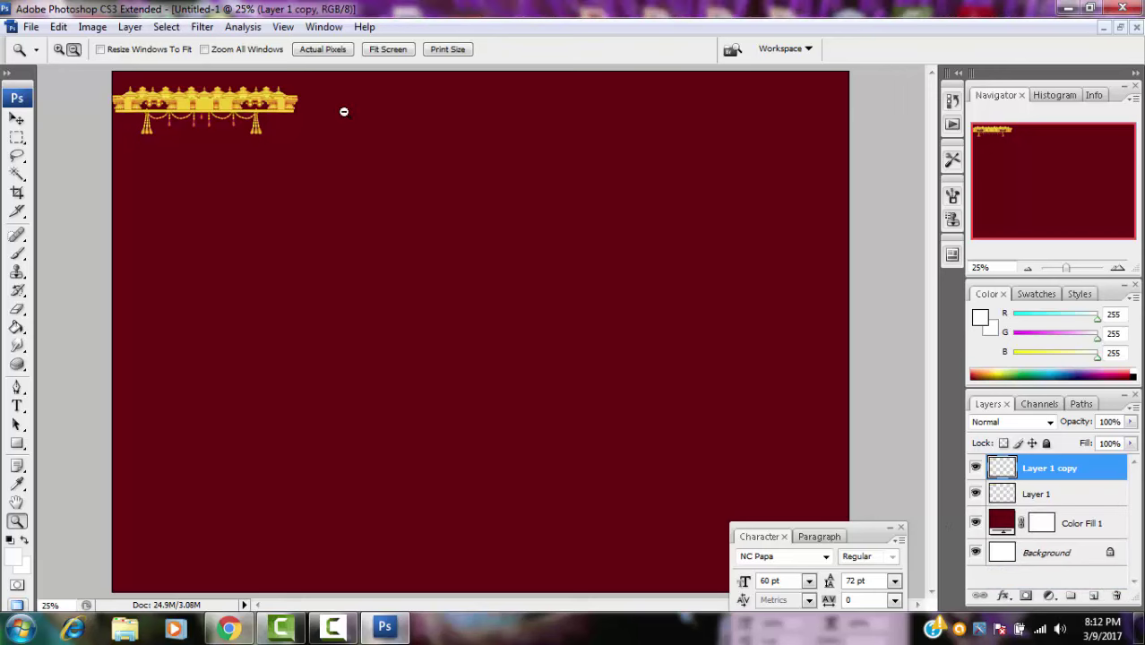
pyautogui.click(17, 120)
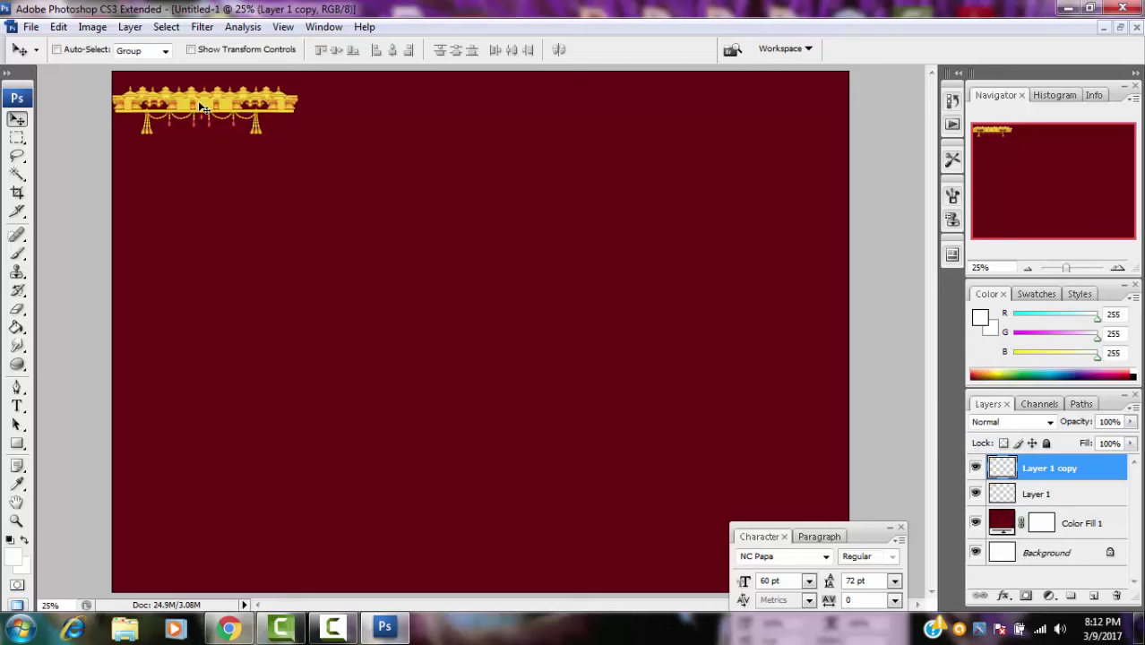
pyautogui.moveTo(204, 107); pyautogui.dragTo(382, 129)
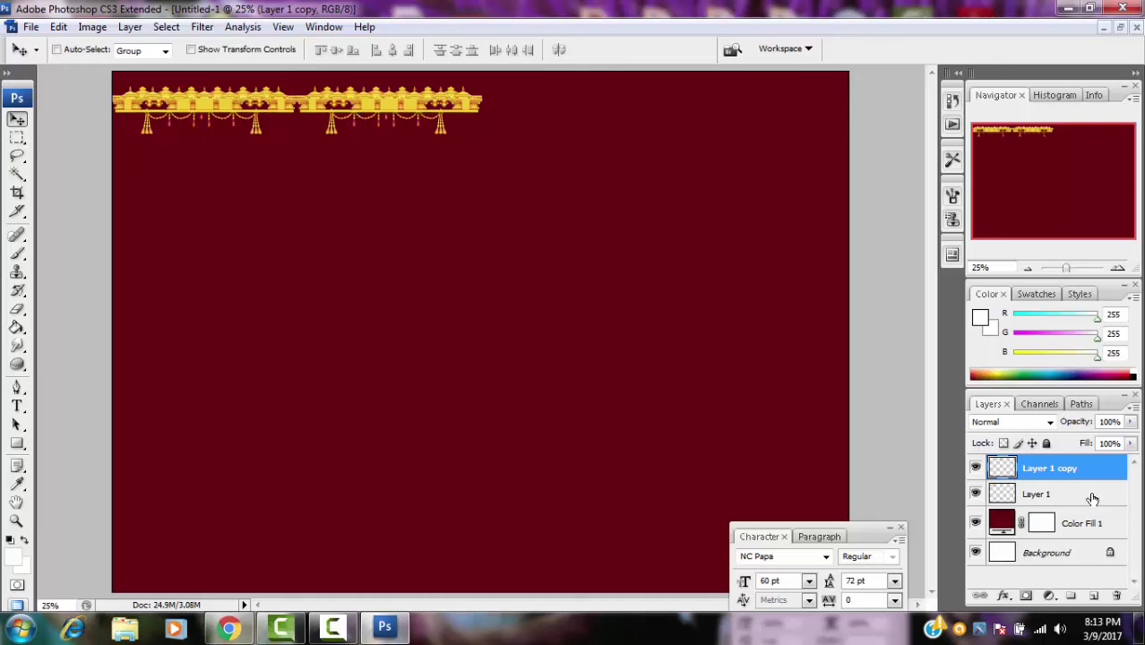
pyautogui.moveTo(1091, 469); pyautogui.dragTo(1090, 554)
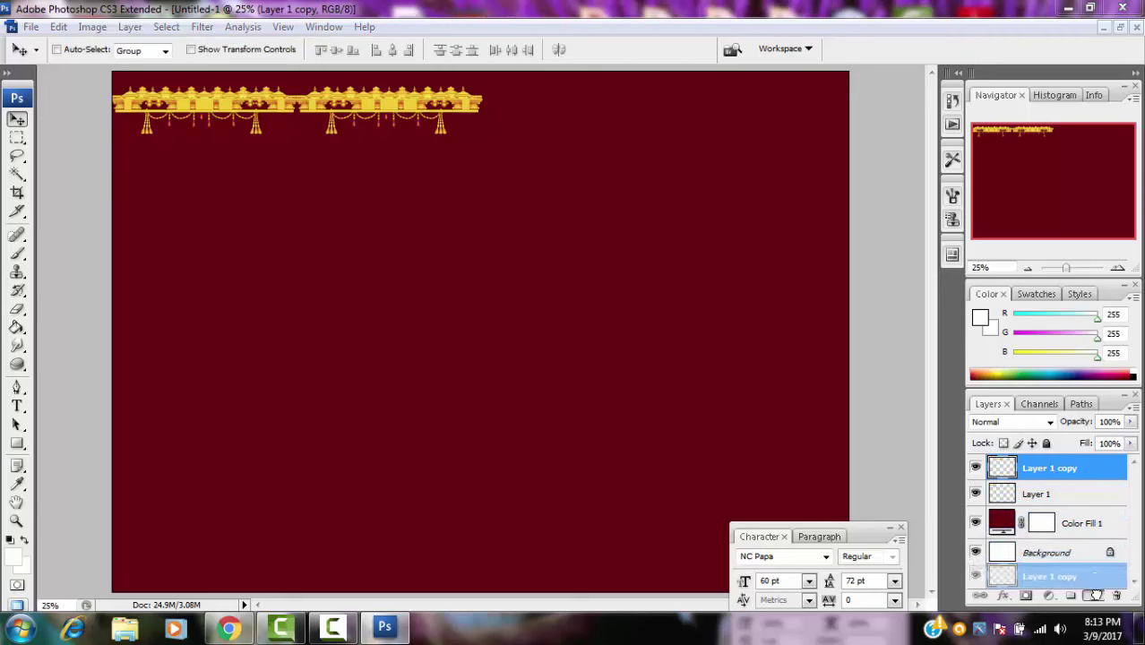
pyautogui.moveTo(1089, 554); pyautogui.dragTo(1093, 596)
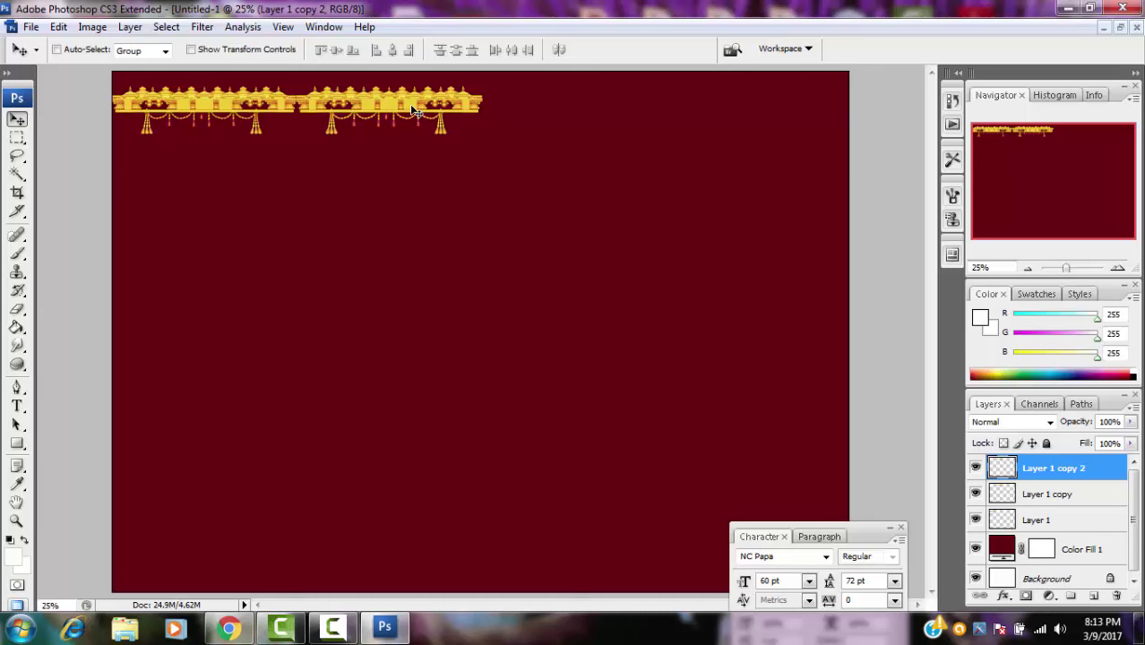
pyautogui.moveTo(413, 110)
pyautogui.mouseDown()
pyautogui.moveTo(609, 116)
pyautogui.moveTo(599, 119)
pyautogui.mouseUp()
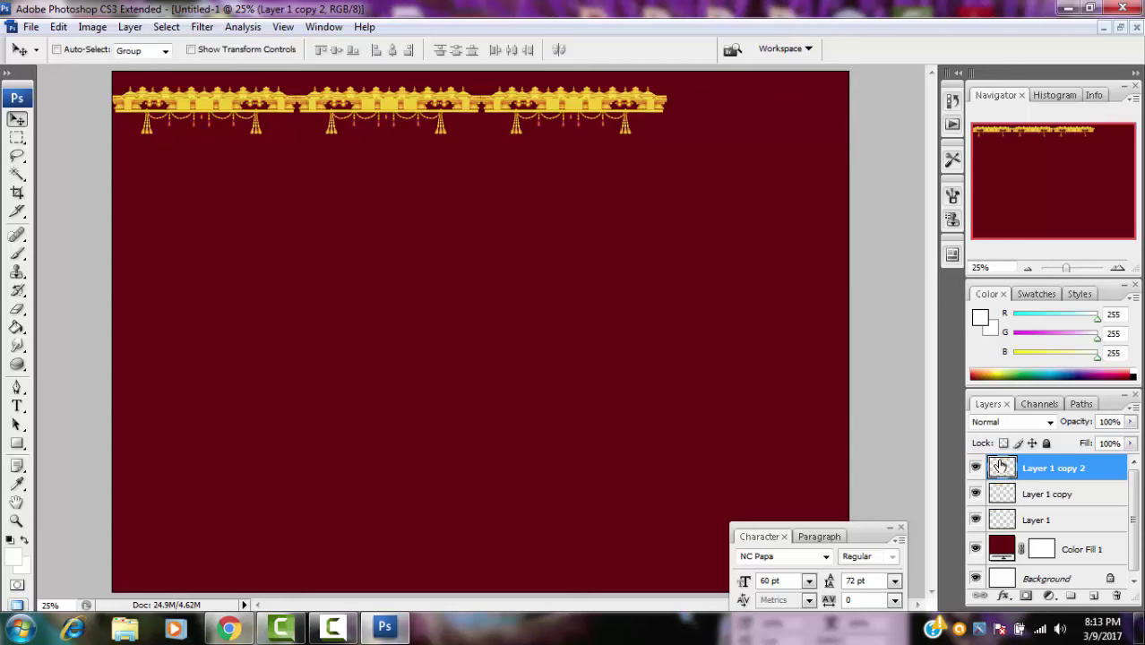
pyautogui.moveTo(1002, 466); pyautogui.dragTo(1096, 597)
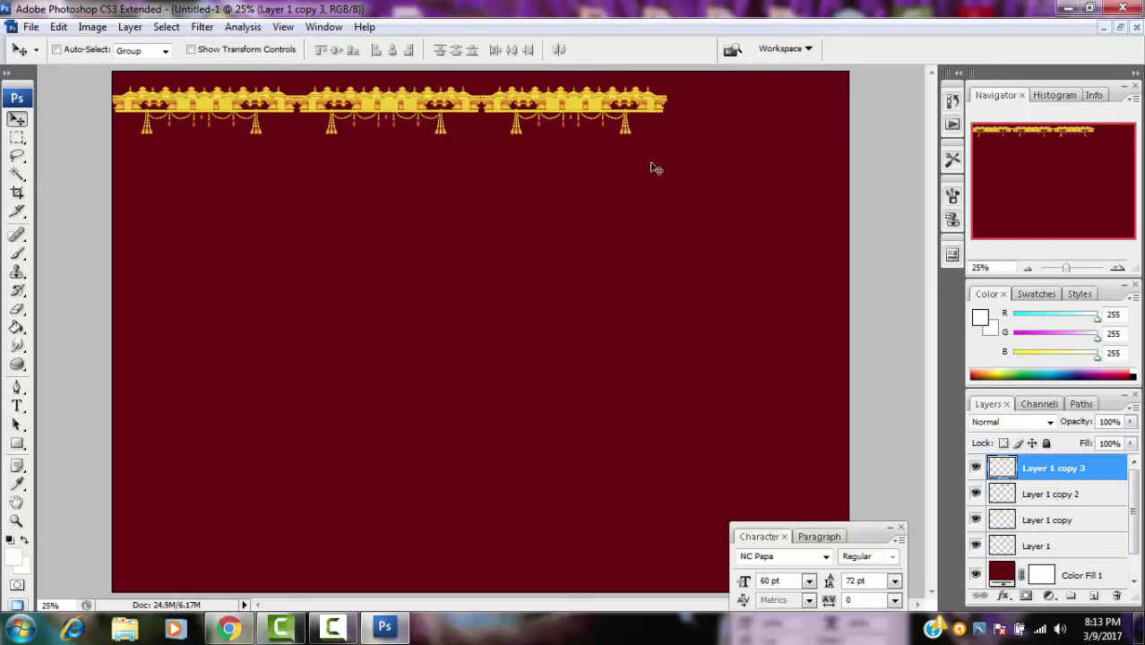
pyautogui.moveTo(595, 111); pyautogui.dragTo(769, 134)
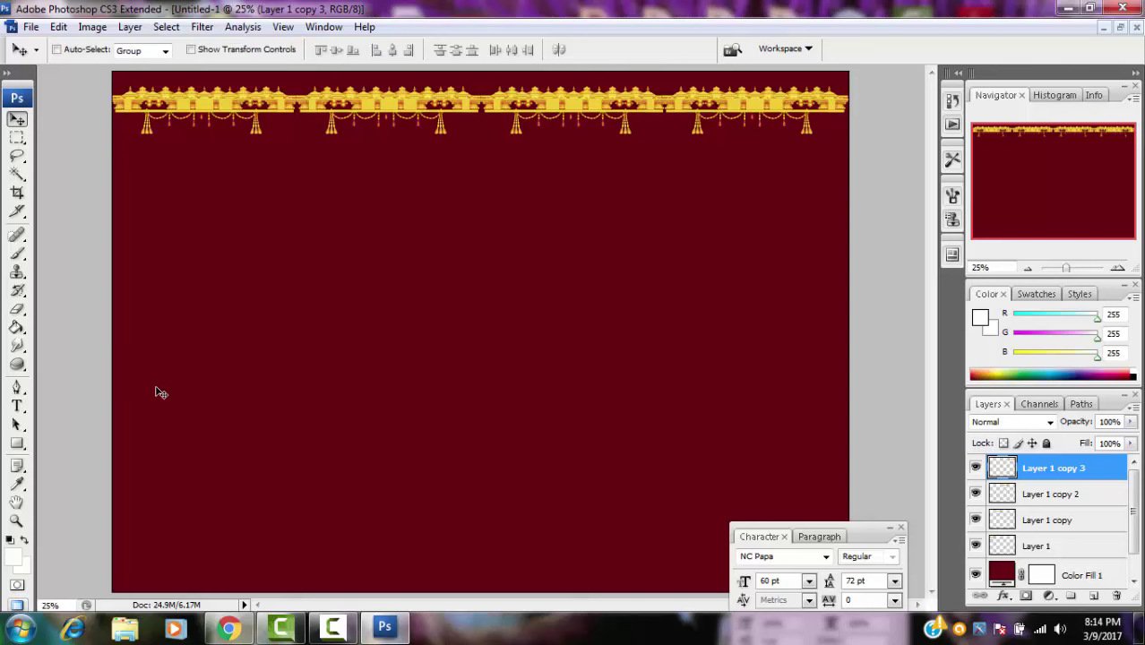
# Zoom in to inspect the border joins, then zoom back out to the whole card
pyautogui.click(16, 521)
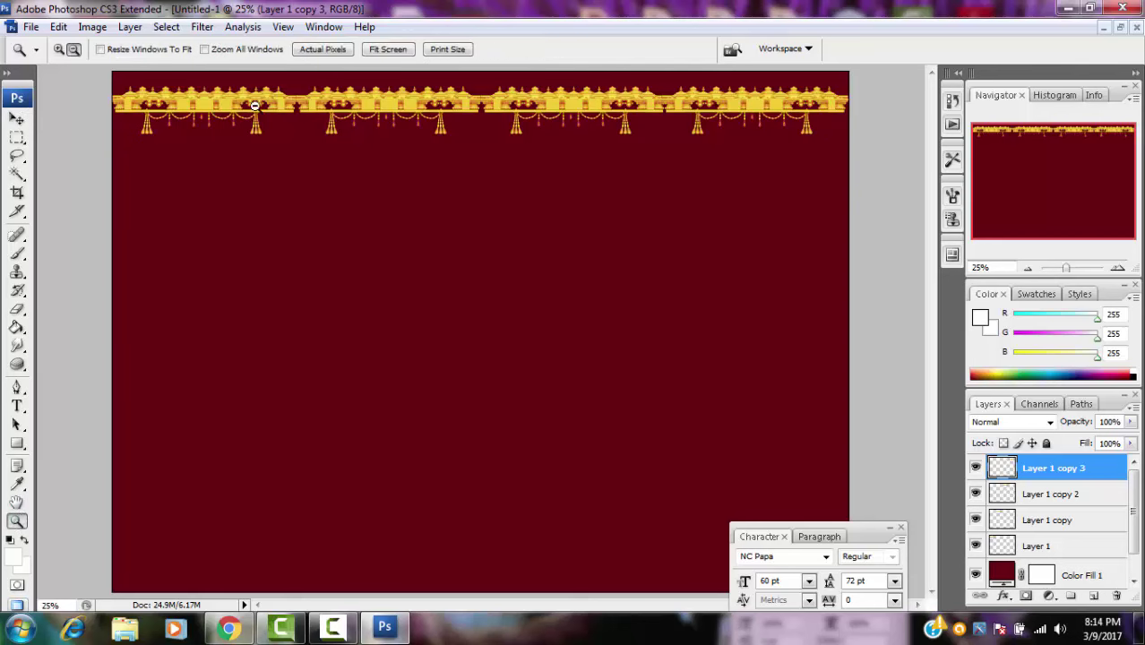
pyautogui.click(61, 50)
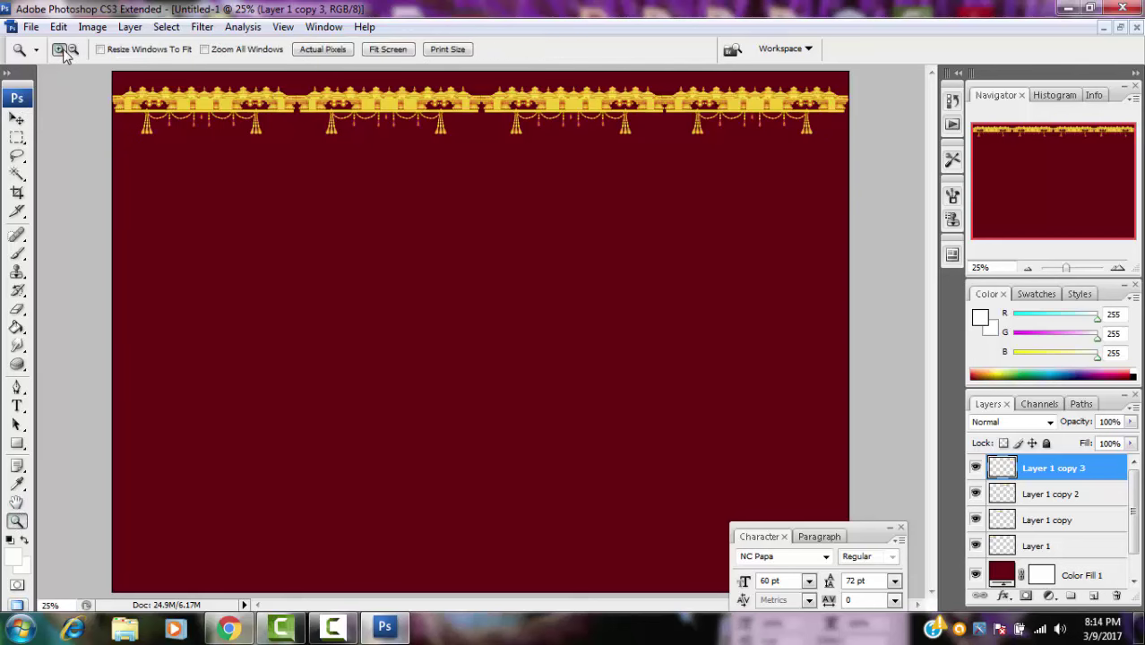
pyautogui.click(230, 94)
pyautogui.click(230, 94)
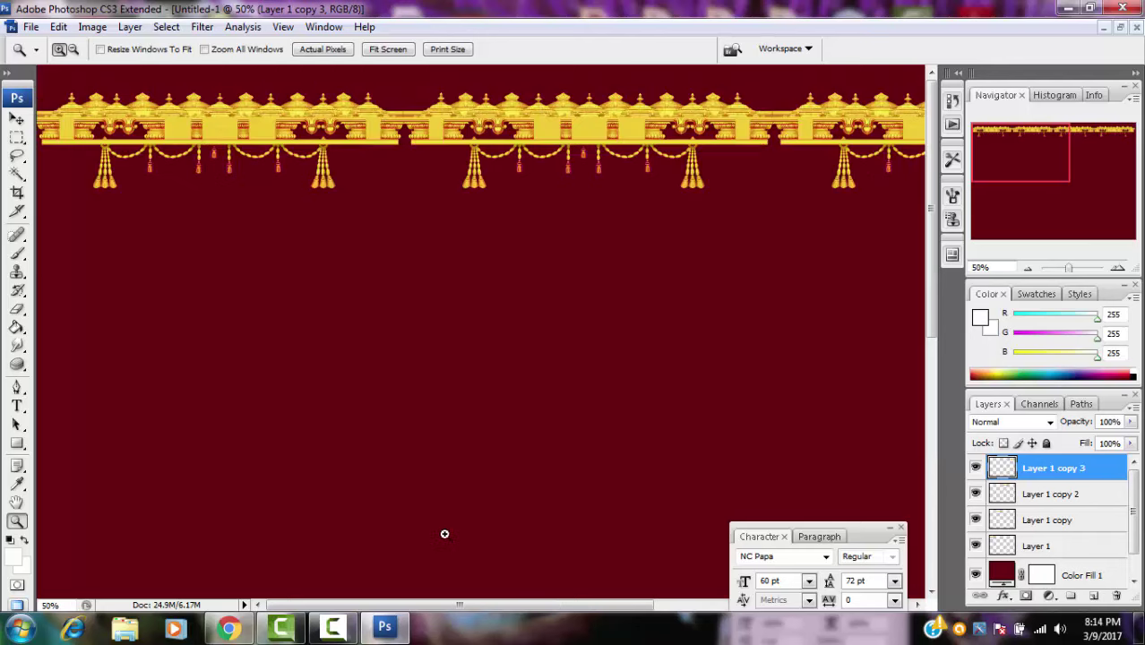
pyautogui.moveTo(484, 606)
pyautogui.mouseDown()
pyautogui.moveTo(702, 607)
pyautogui.moveTo(674, 632)
pyautogui.moveTo(481, 638)
pyautogui.mouseUp()
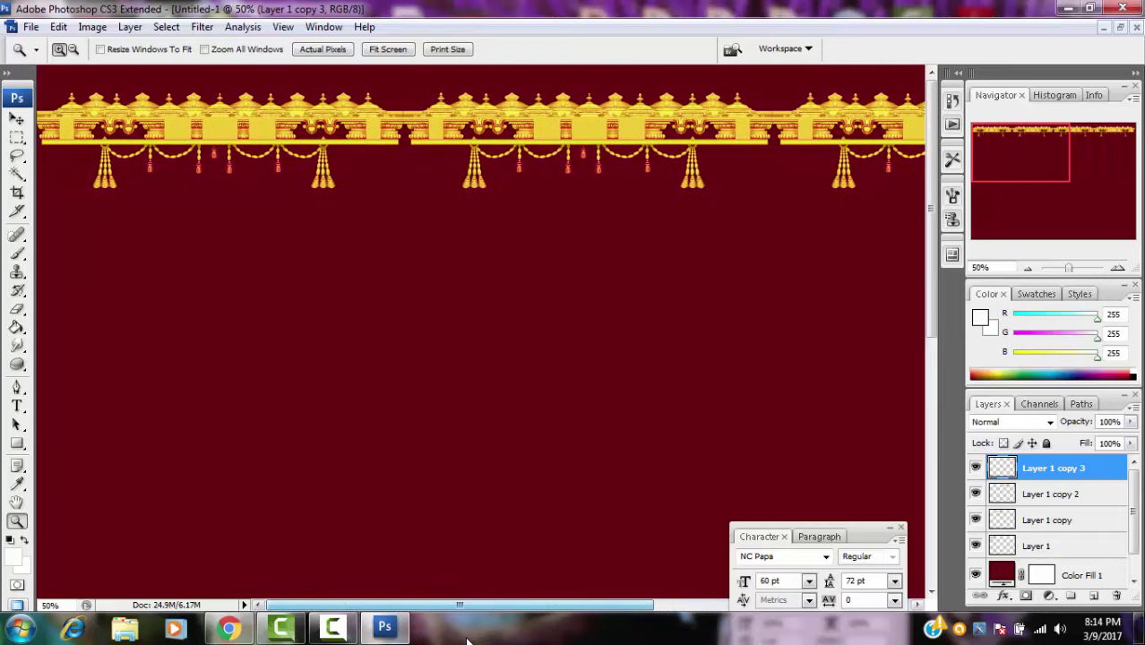
pyautogui.click(73, 49)
pyautogui.click(196, 130)
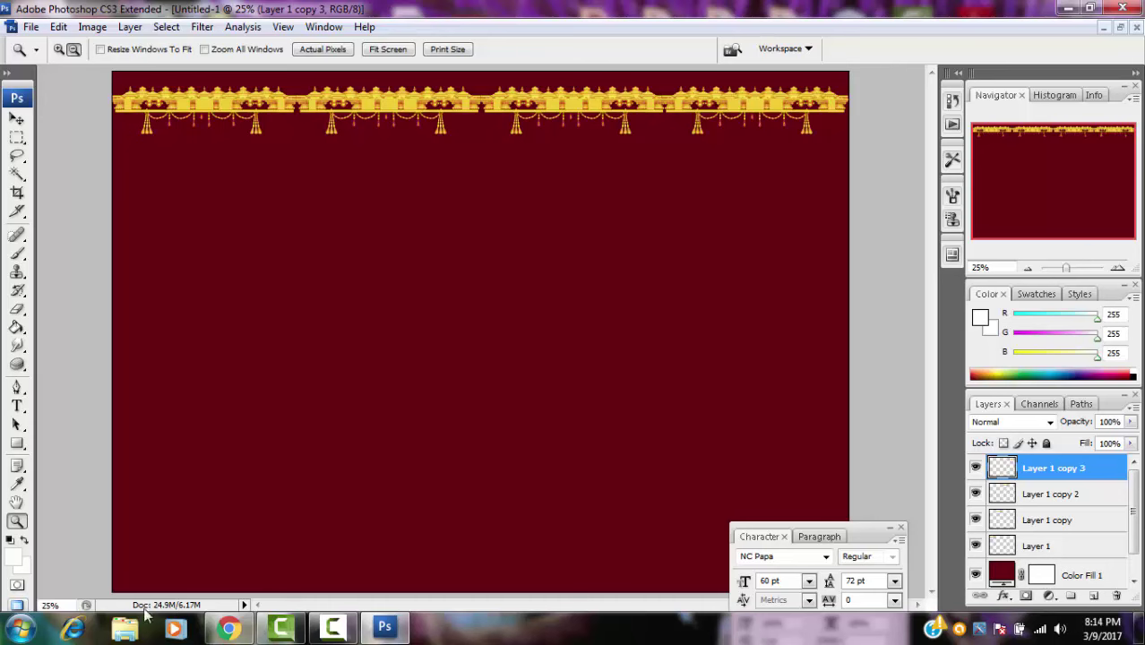
# Add a new empty layer above the border copies and name it 'color'
pyautogui.click(13, 561)
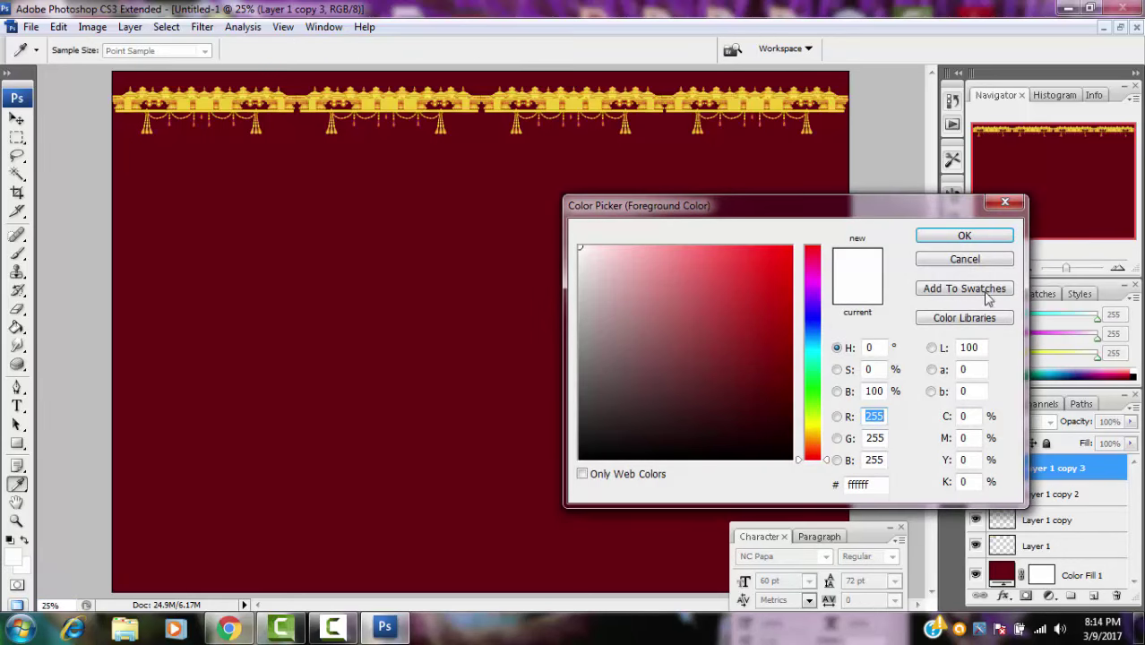
pyautogui.click(1008, 204)
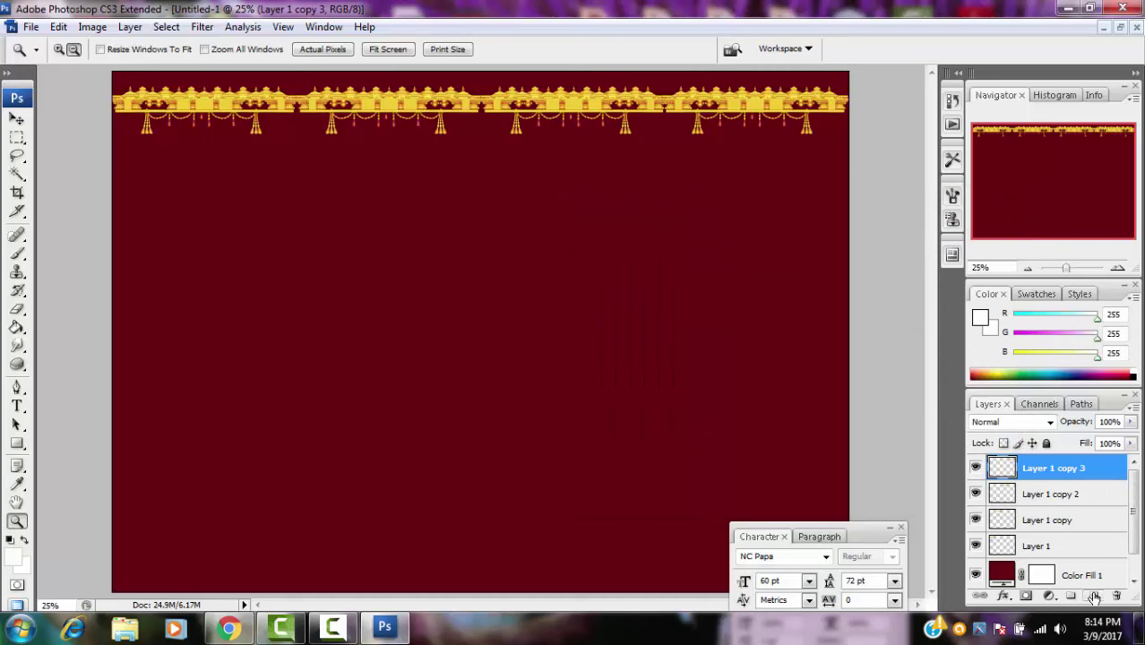
pyautogui.click(1094, 596)
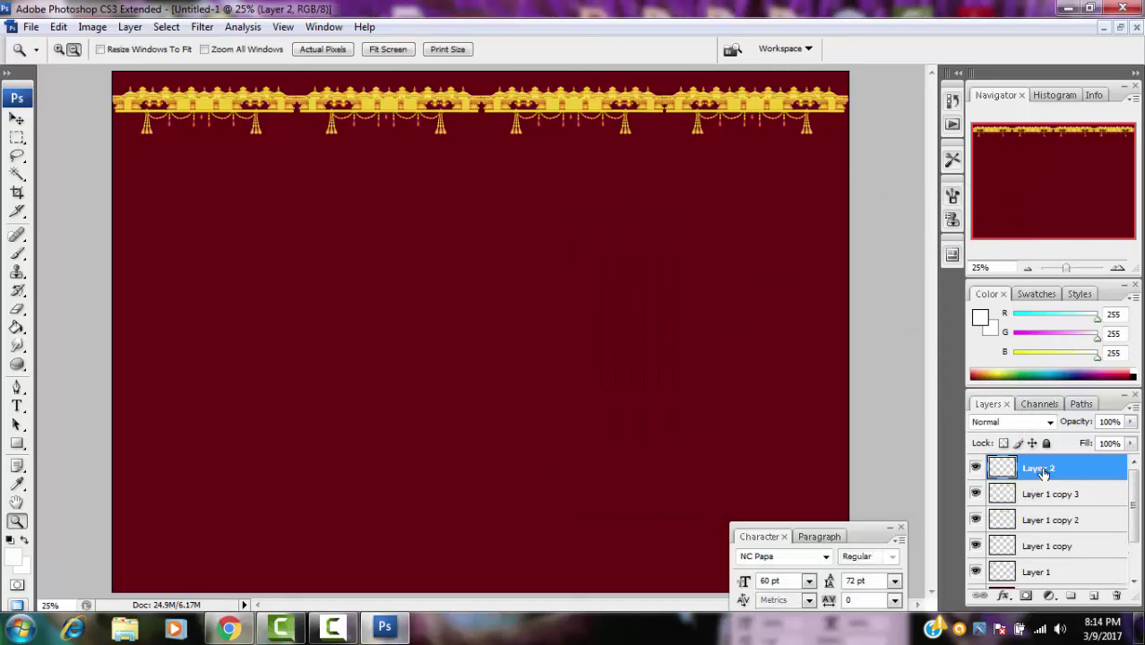
pyautogui.doubleClick(1040, 469)
pyautogui.write('color')
pyautogui.press('Return')
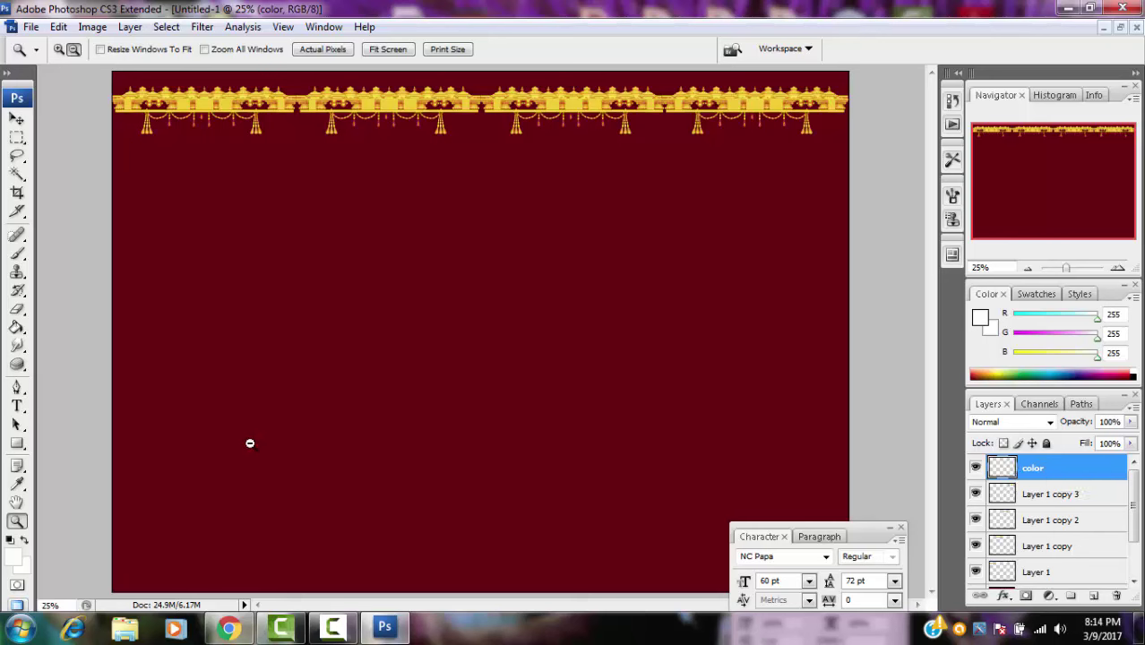
# Set up the soft 300 brush preset, enlarged to a 2028 px diameter
pyautogui.click(17, 254)
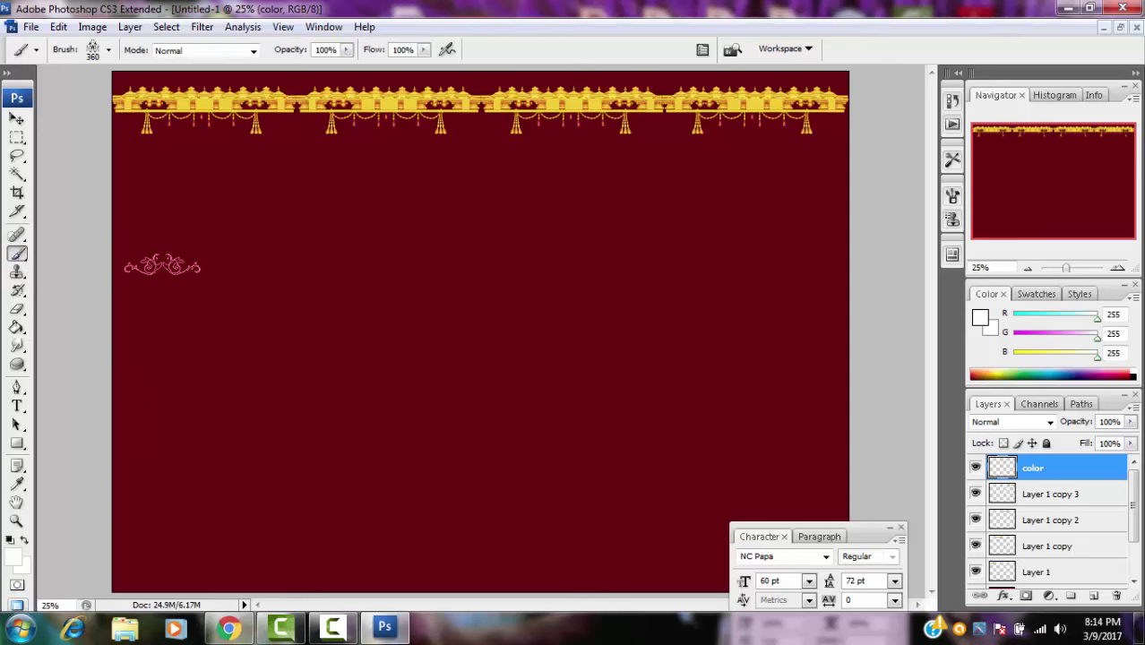
pyautogui.click(109, 50)
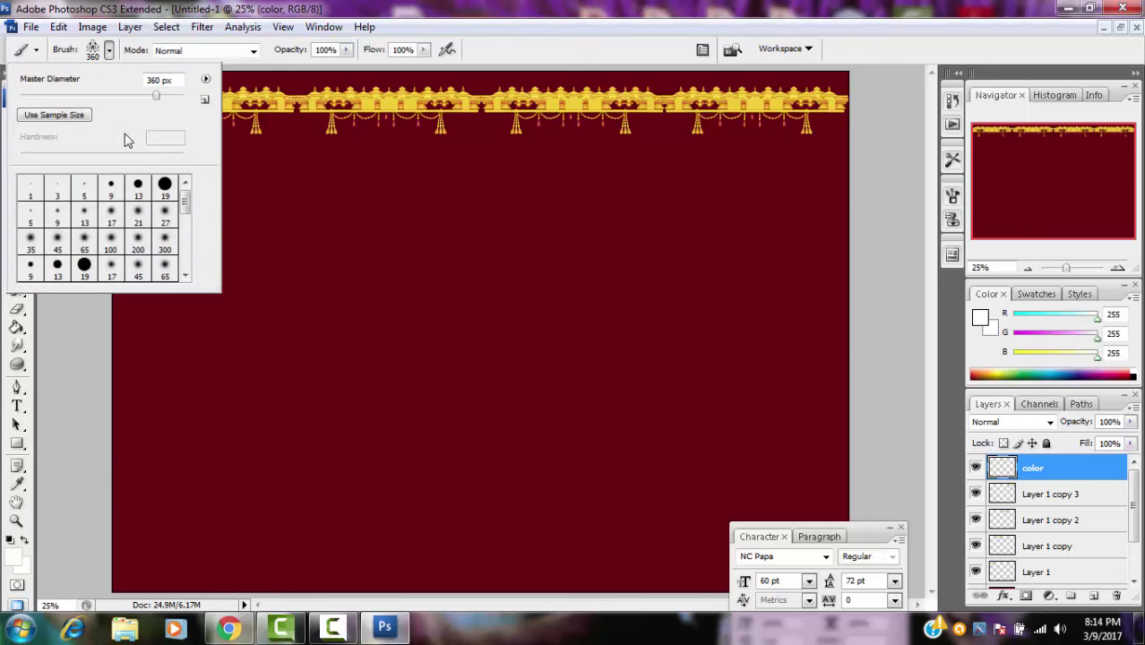
pyautogui.click(166, 242)
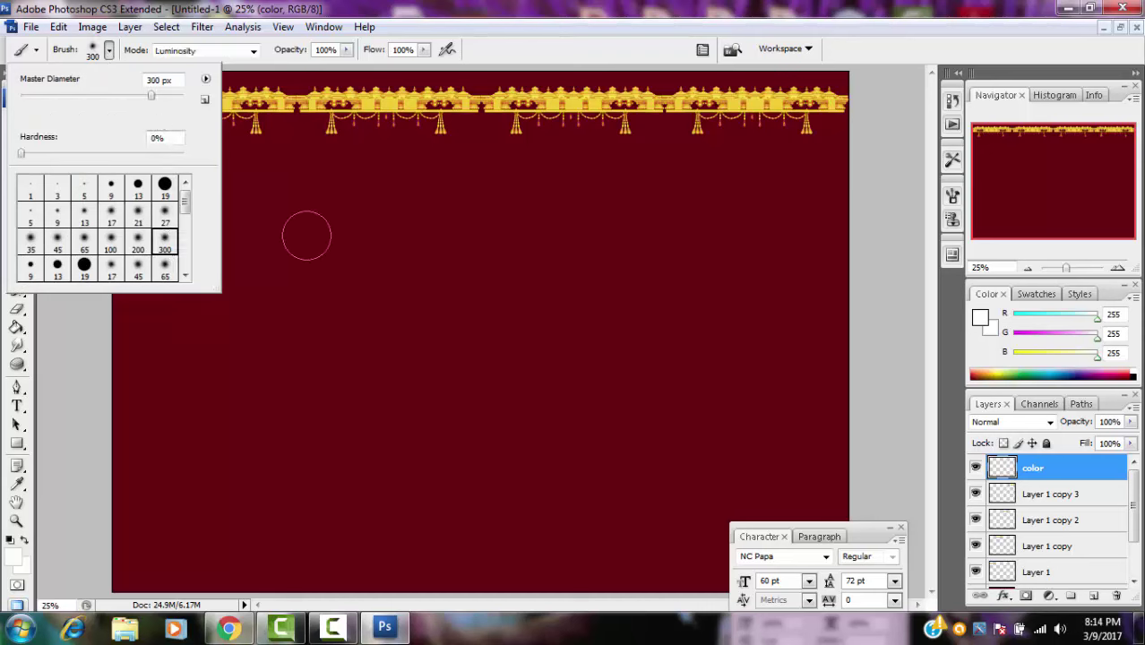
pyautogui.moveTo(157, 100); pyautogui.dragTo(182, 98)
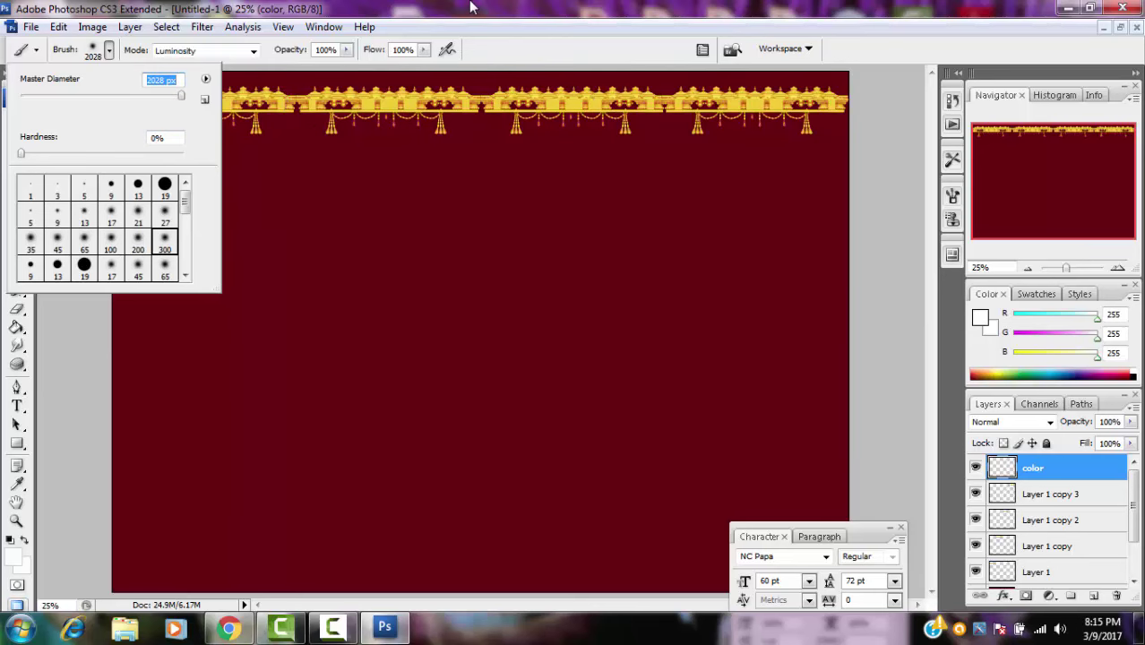
pyautogui.press('Return')
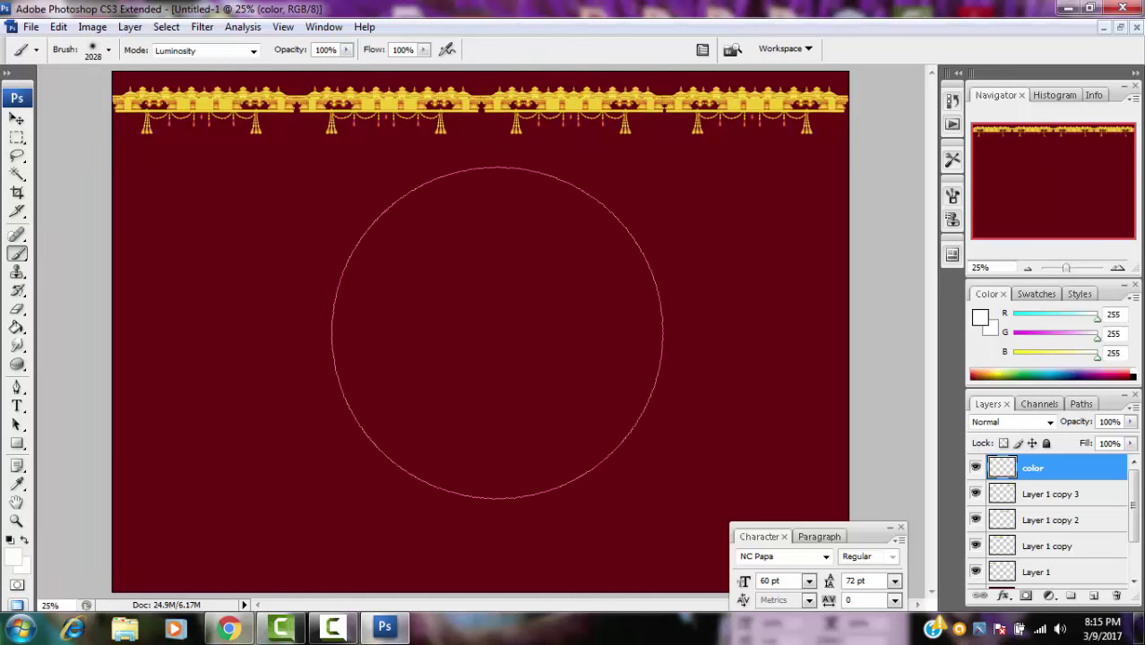
# Paint a trial white glow at the card centre, then undo it
pyautogui.click(497, 333)
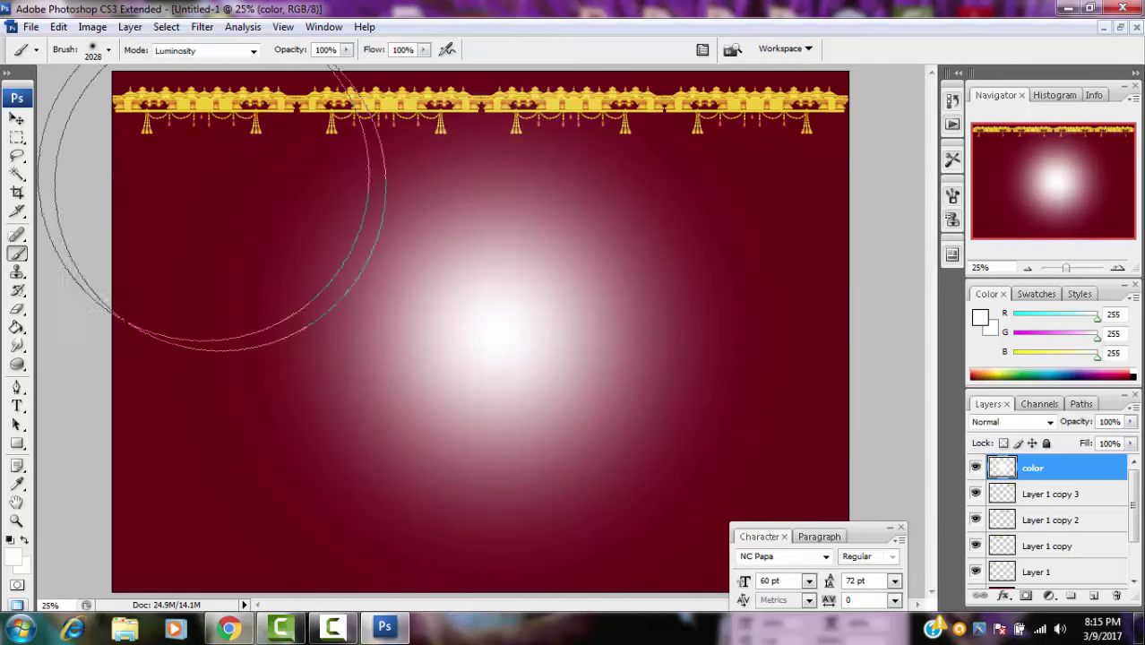
pyautogui.click(59, 27)
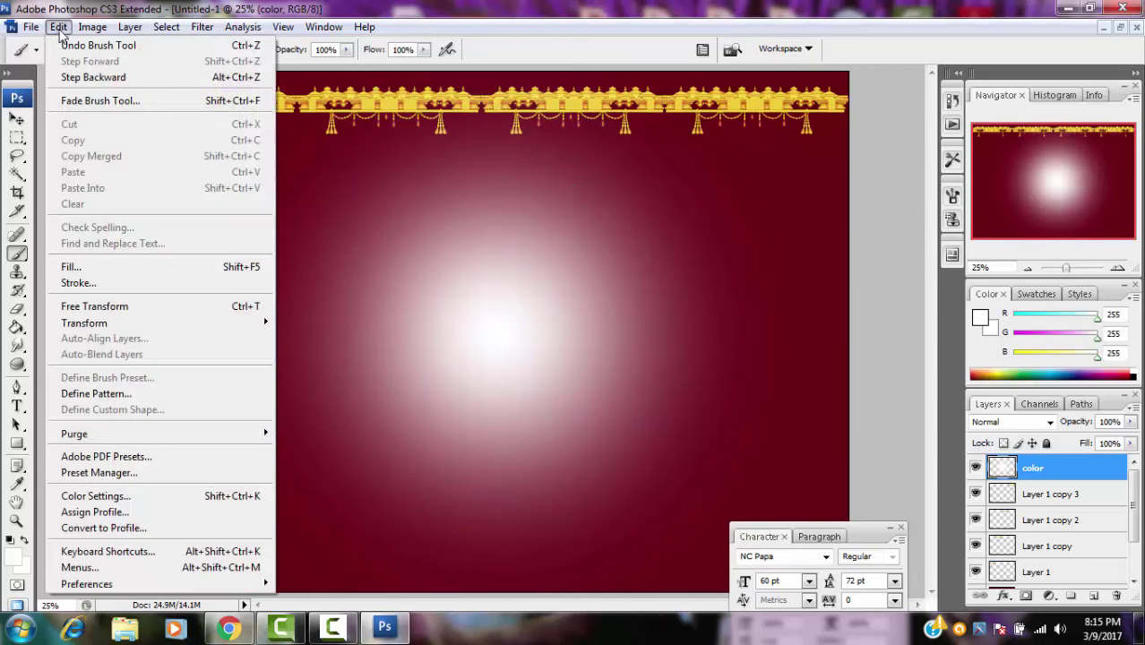
pyautogui.click(168, 45)
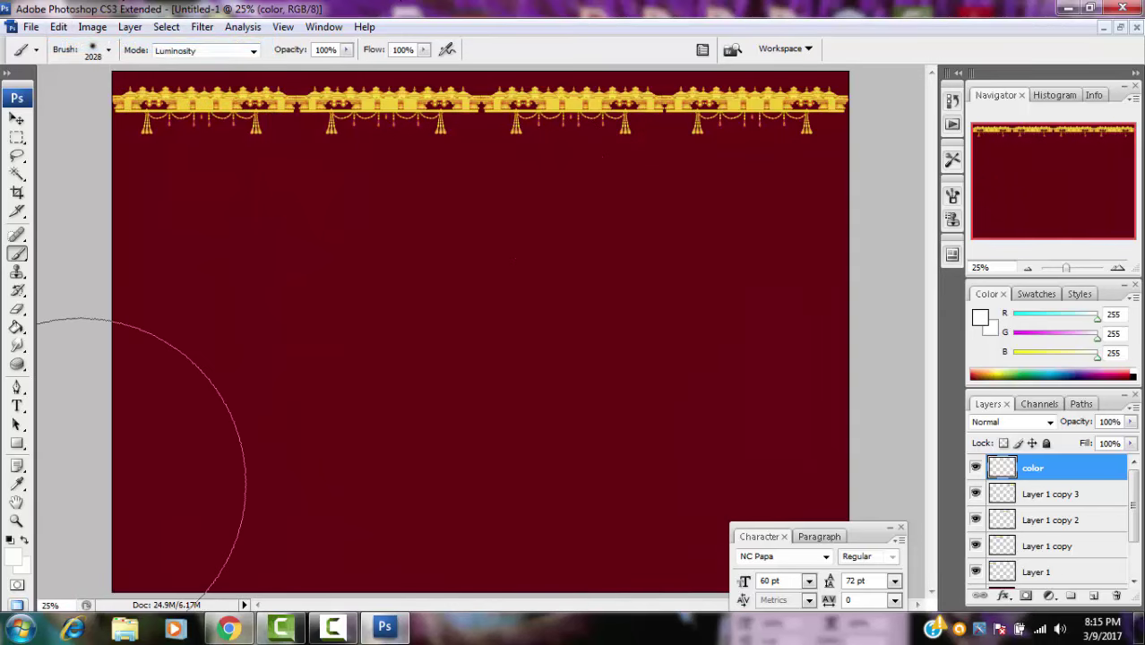
# Set the foreground to gold ffba26 and paint a large soft glow across the card centre
pyautogui.click(13, 556)
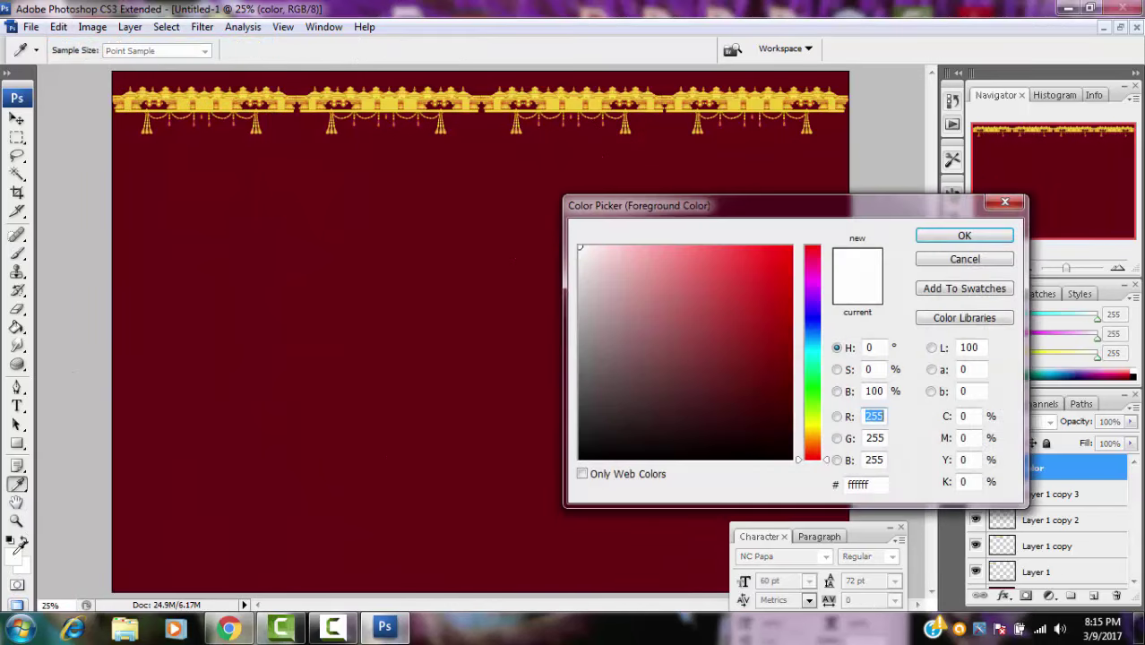
pyautogui.click(816, 428)
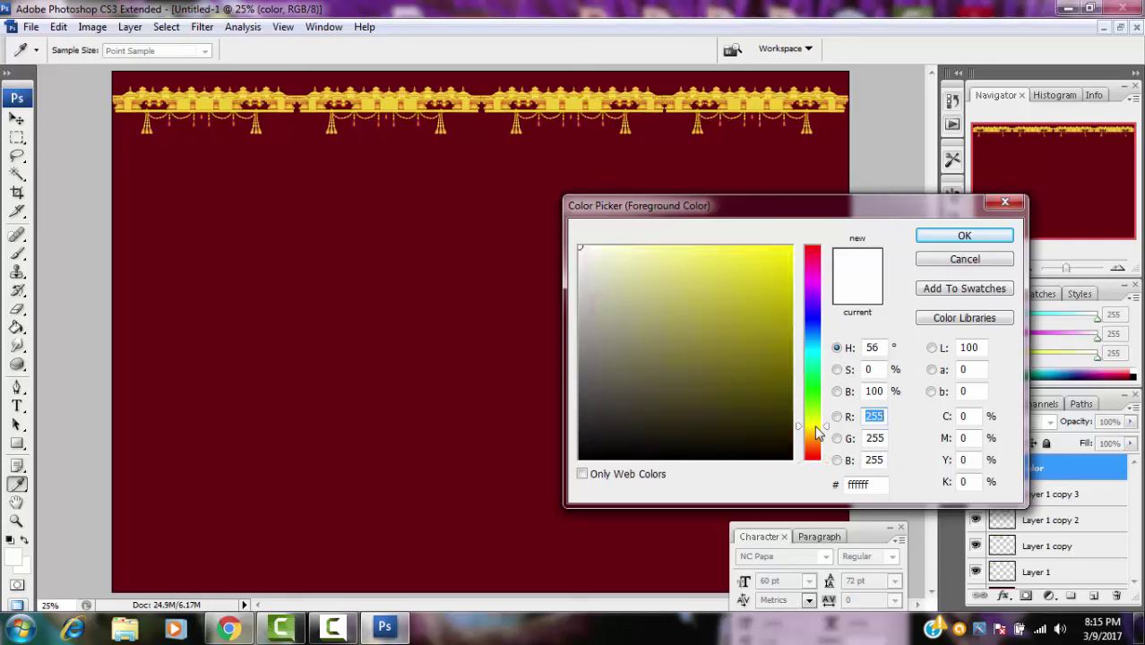
pyautogui.moveTo(776, 355); pyautogui.dragTo(767, 250)
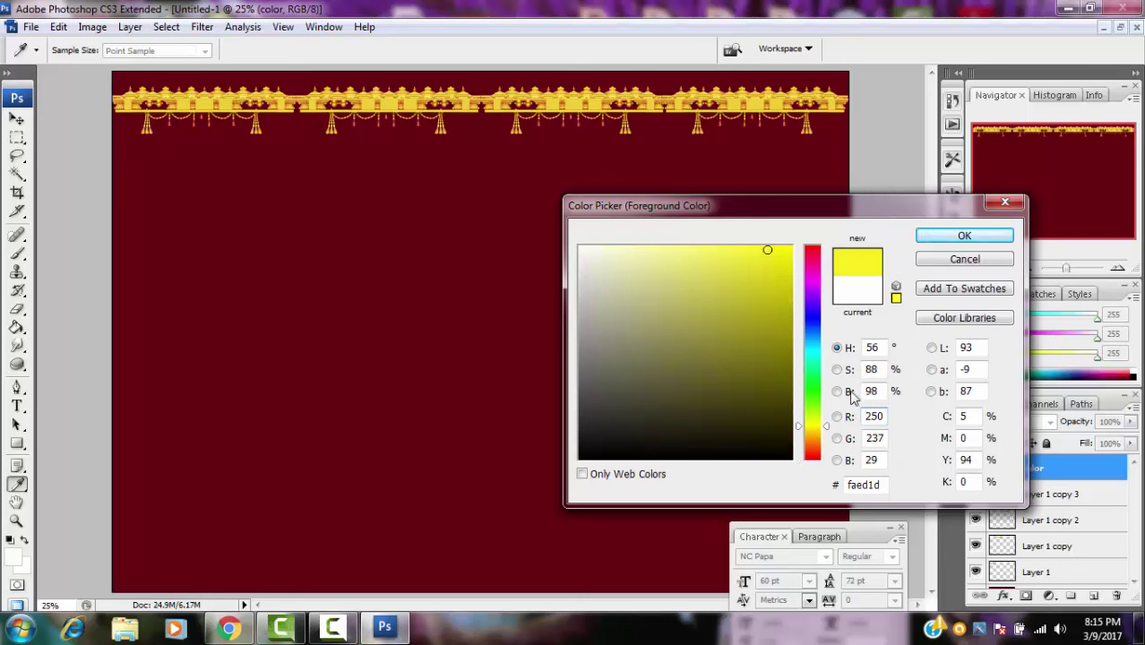
pyautogui.click(813, 437)
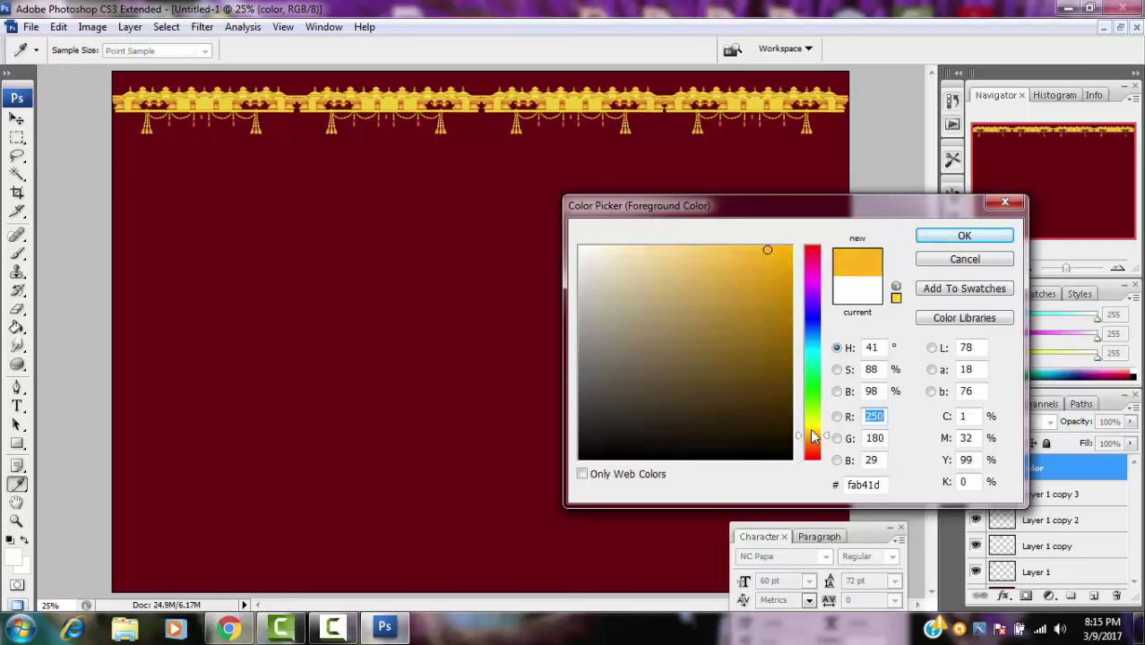
pyautogui.moveTo(780, 303); pyautogui.dragTo(761, 246)
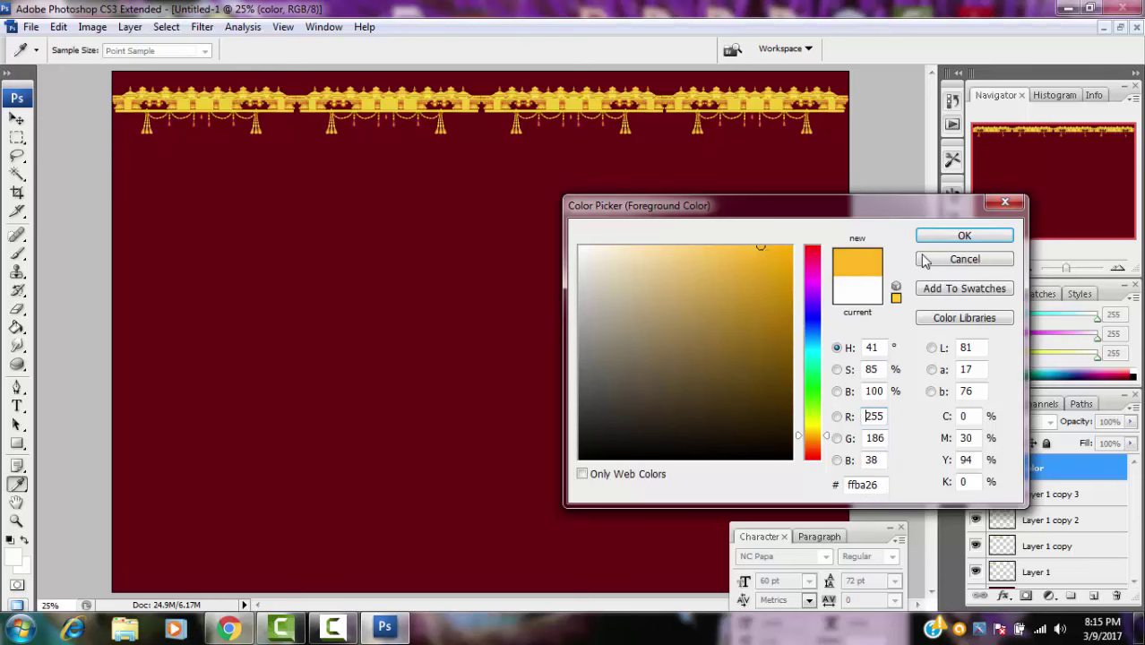
pyautogui.click(950, 238)
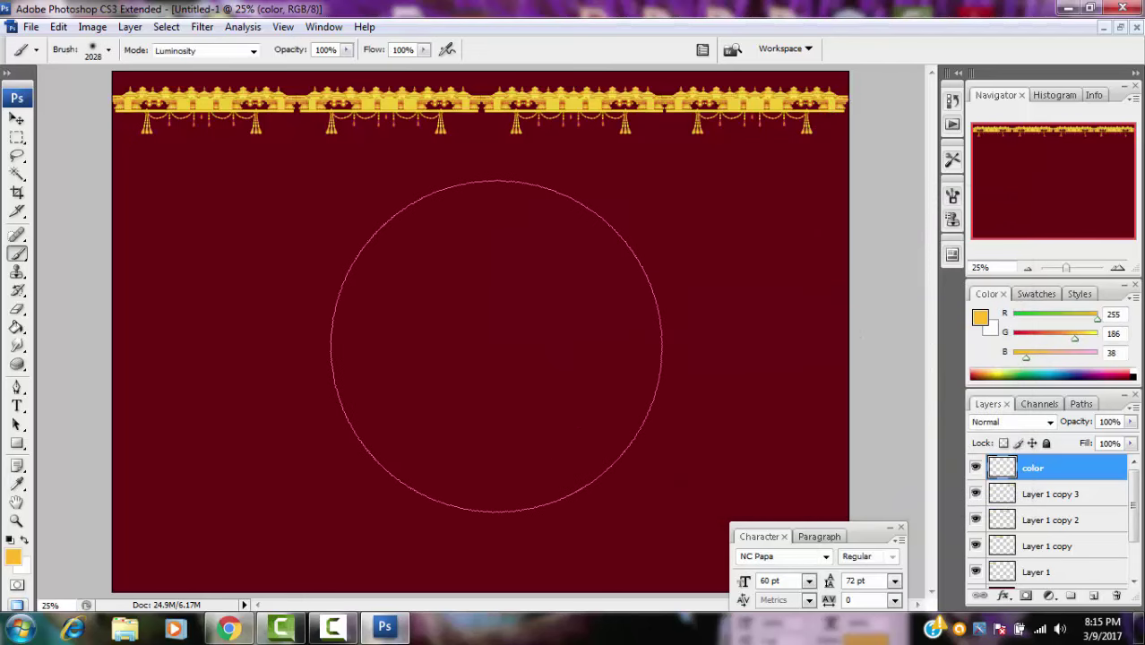
pyautogui.click(496, 345)
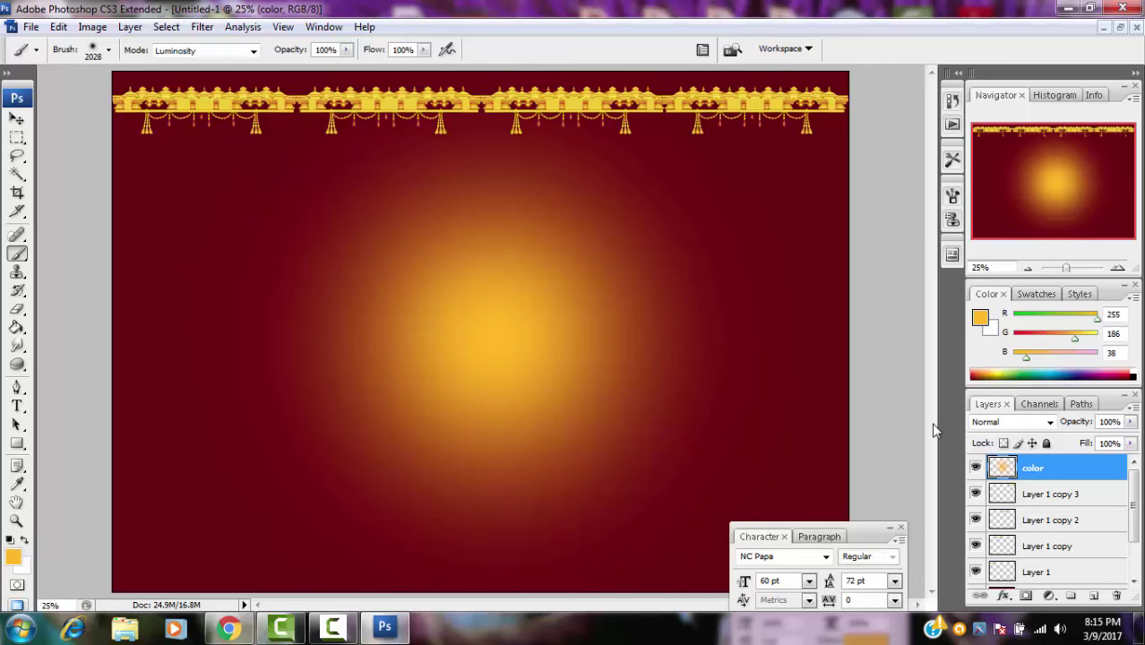
pyautogui.moveTo(255, 395); pyautogui.dragTo(484, 332)
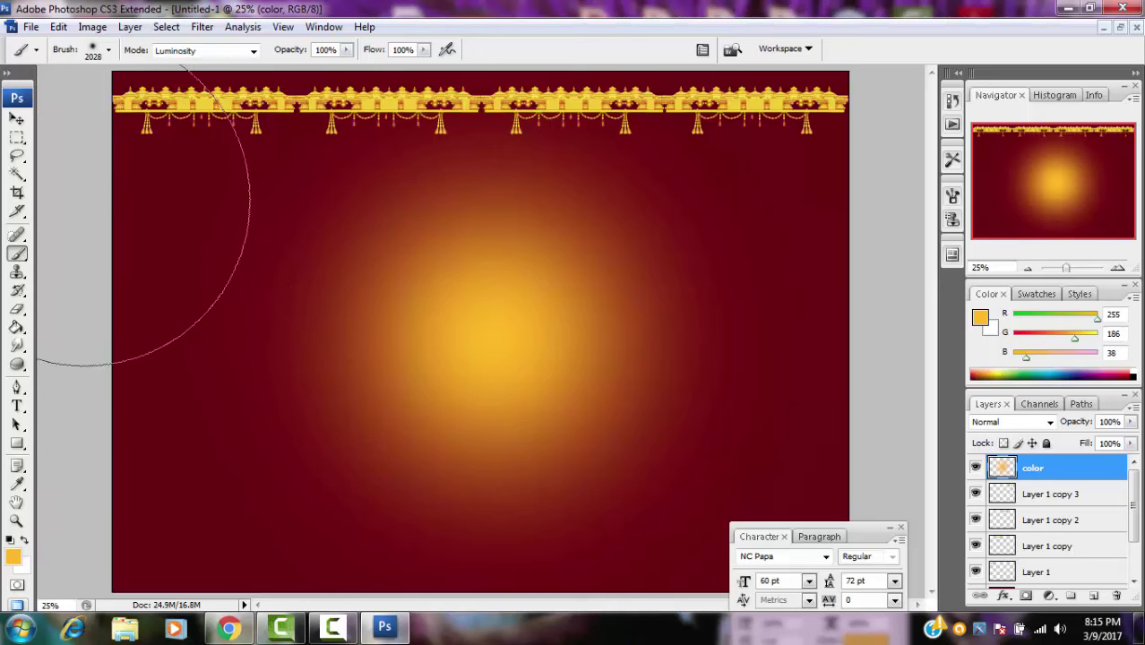
pyautogui.click(16, 121)
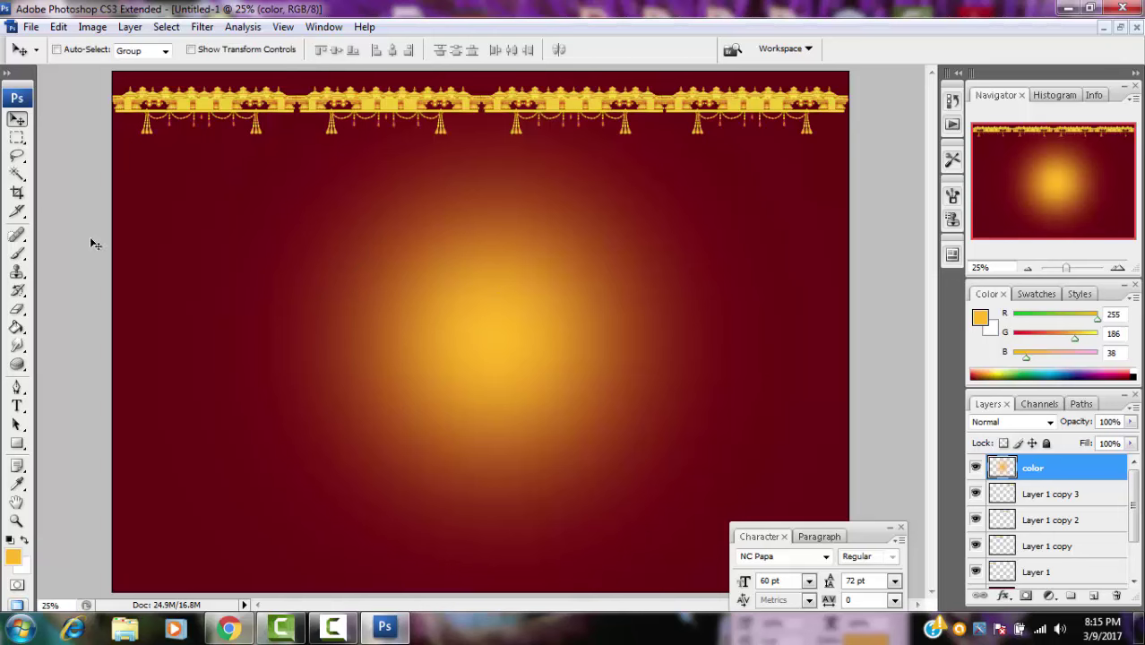
# Open the File > Open dialog and go up to Local Disk (D:)
pyautogui.click(32, 27)
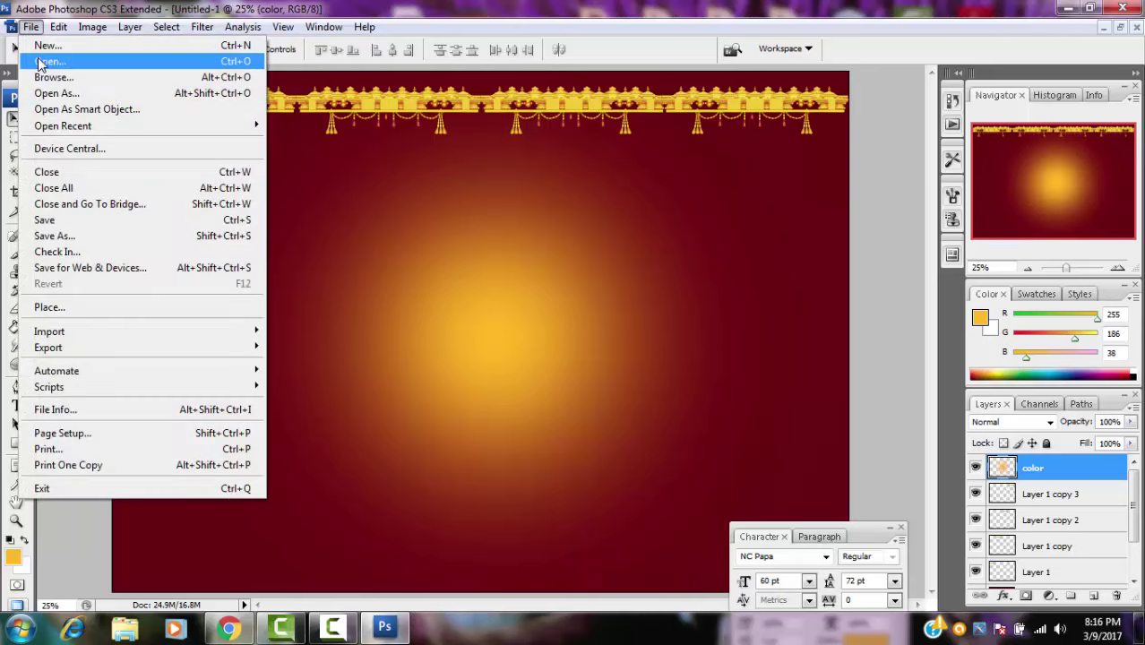
pyautogui.click(49, 61)
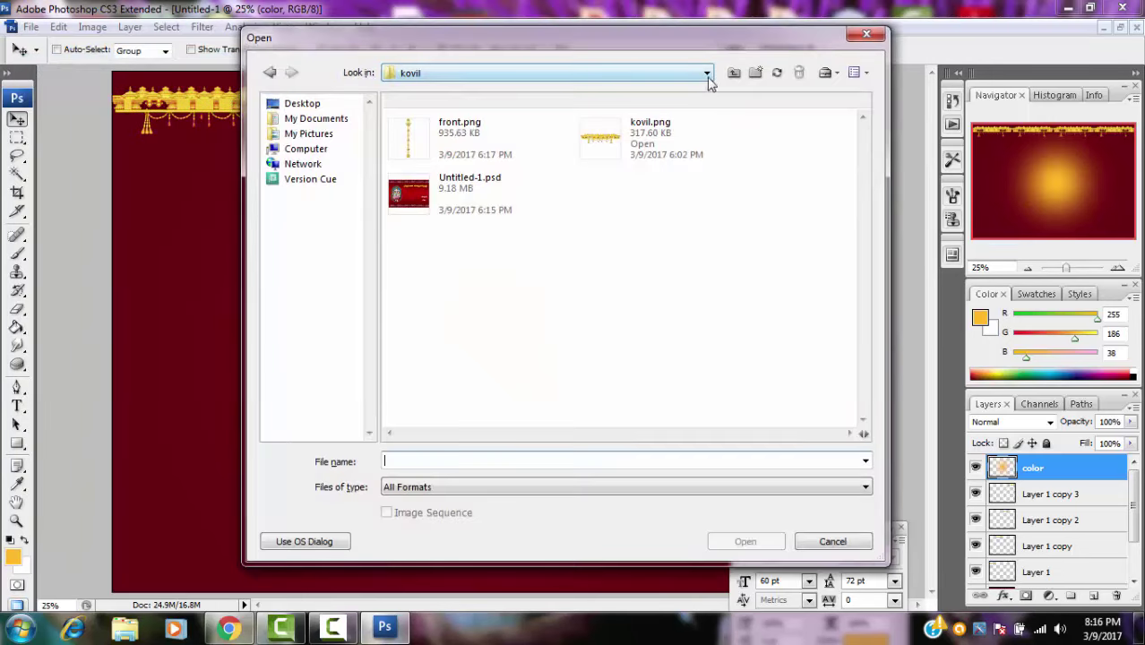
pyautogui.click(734, 74)
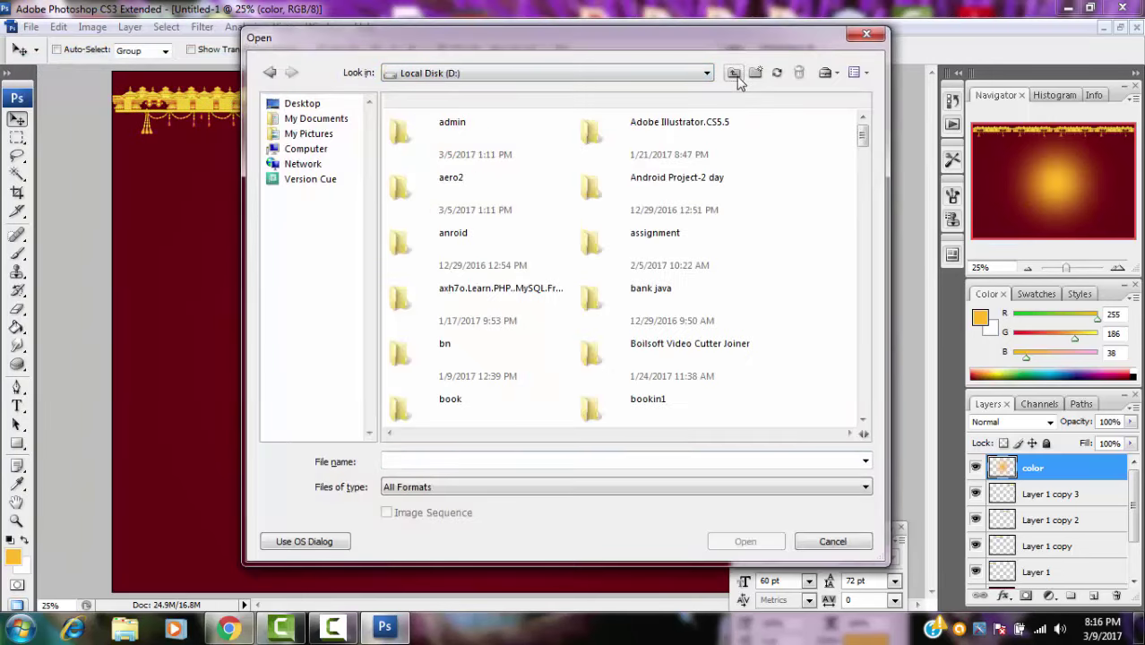
pyautogui.click(605, 201)
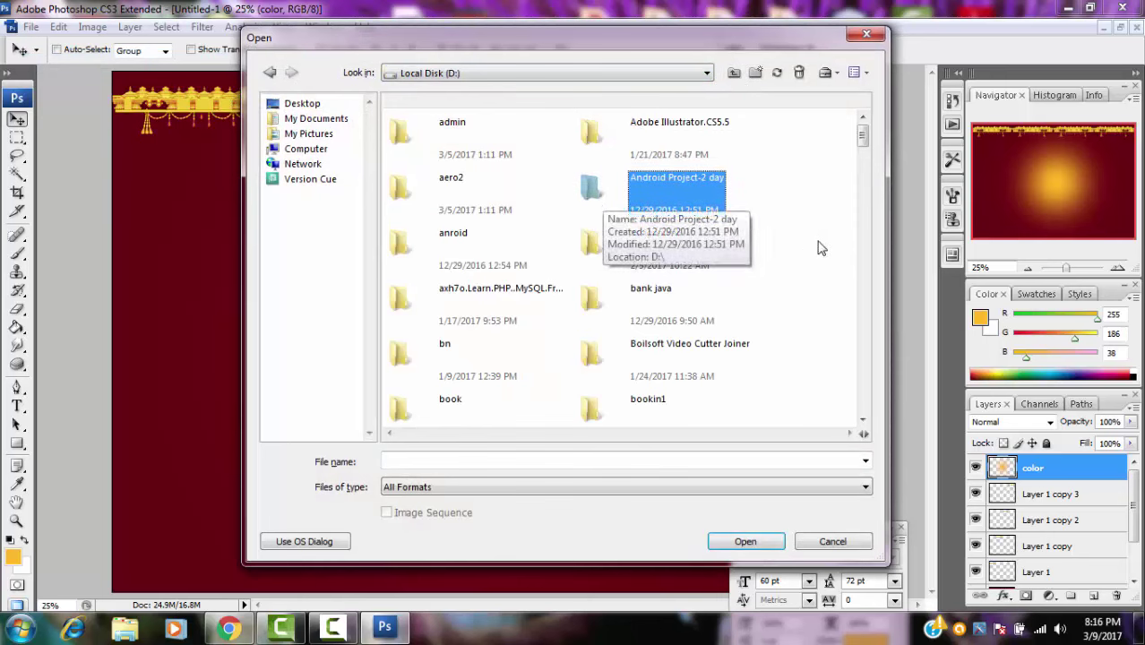
# Scroll down the D: folder list and open the Tamil Cliparts folder
pyautogui.click(863, 419)
pyautogui.click(863, 419)
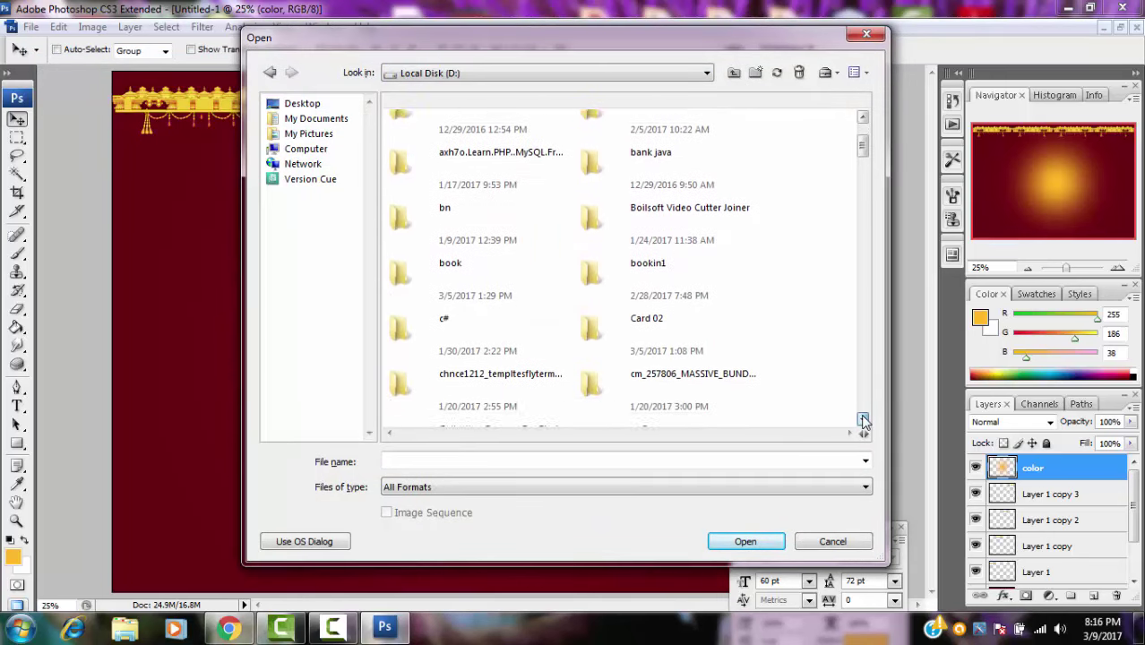
pyautogui.click(863, 419)
pyautogui.click(863, 419)
pyautogui.click(863, 418)
pyautogui.click(863, 418)
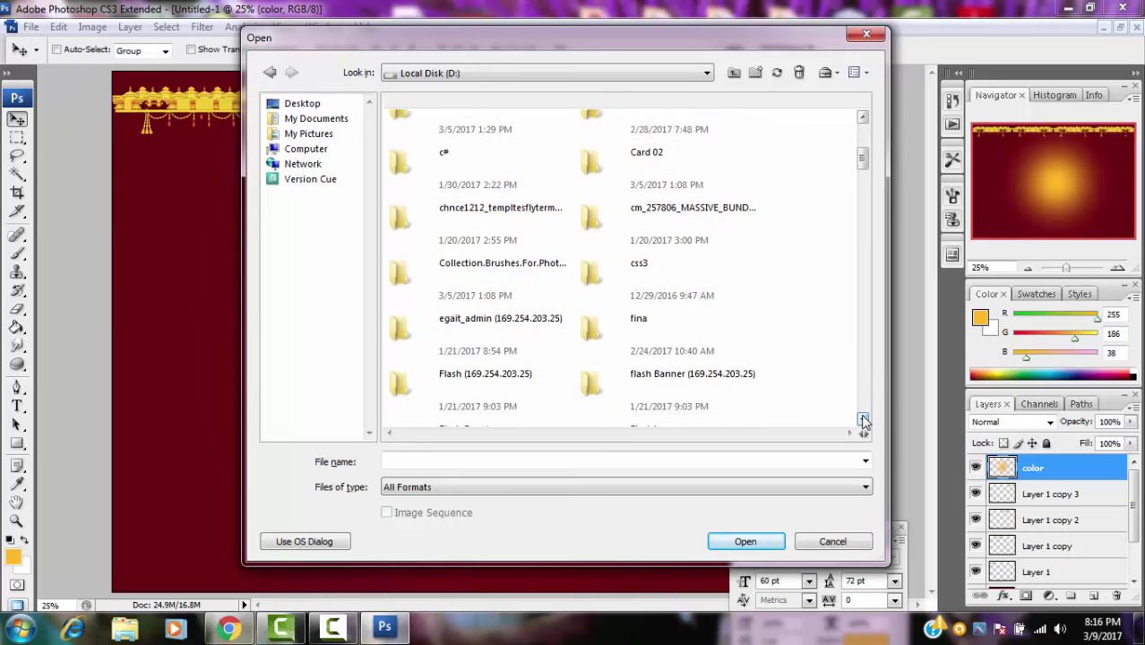
pyautogui.click(863, 419)
pyautogui.click(863, 418)
pyautogui.click(863, 419)
pyautogui.click(863, 418)
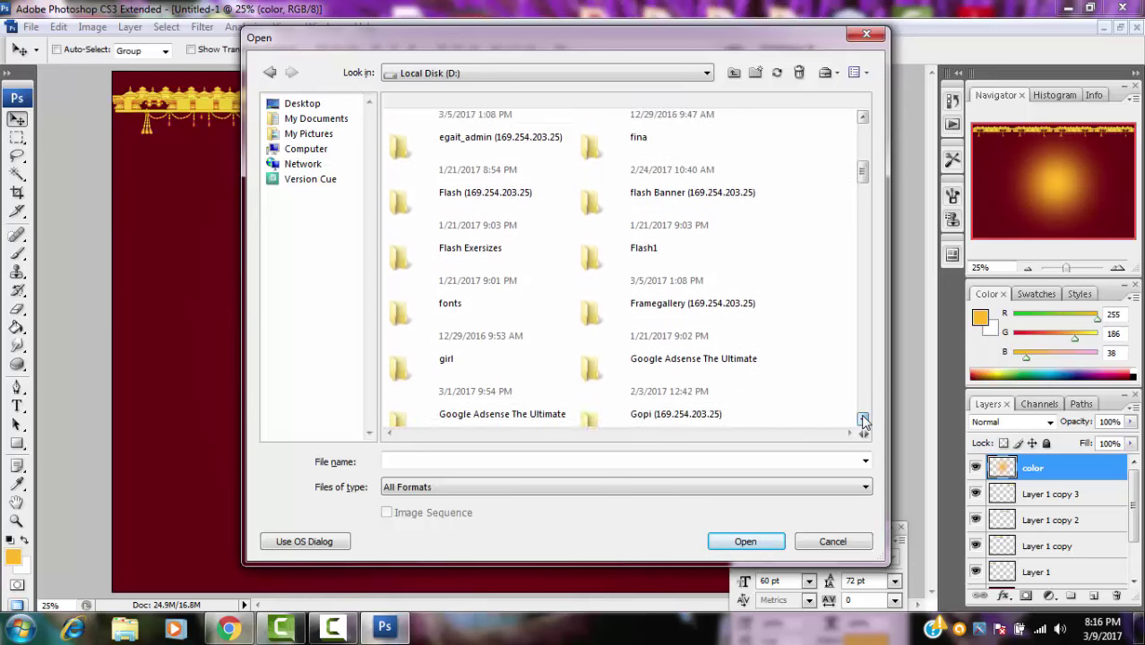
pyautogui.click(863, 419)
pyautogui.click(863, 419)
pyautogui.click(863, 418)
pyautogui.click(863, 418)
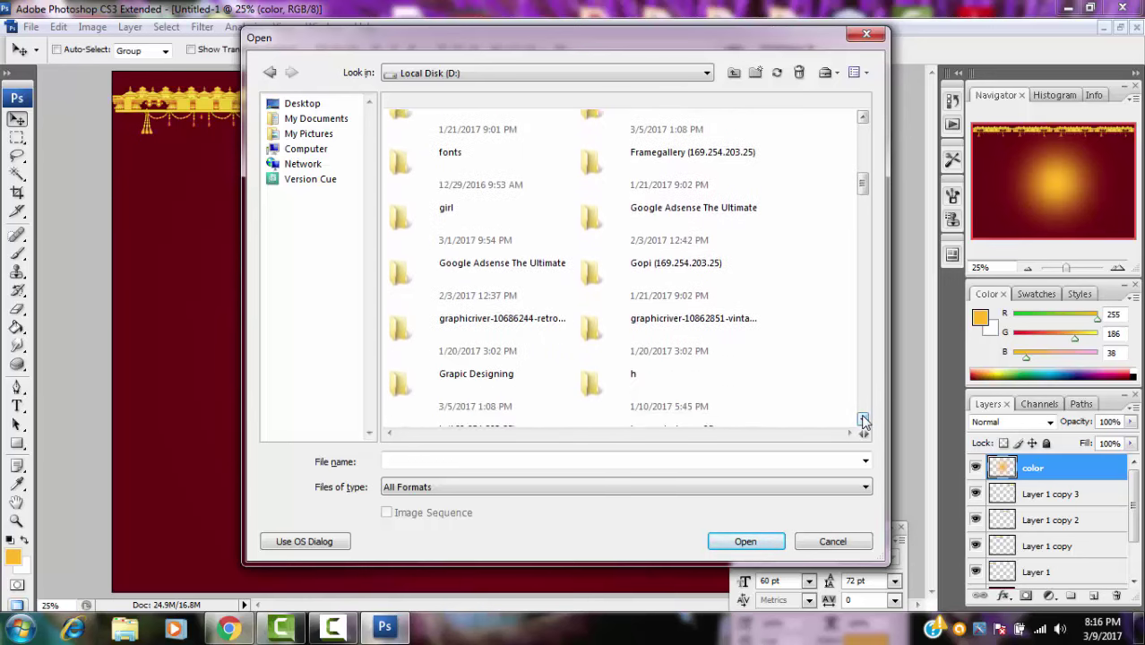
pyautogui.click(863, 418)
pyautogui.moveTo(863, 193)
pyautogui.mouseDown()
pyautogui.moveTo(863, 227)
pyautogui.moveTo(896, 129)
pyautogui.moveTo(896, 291)
pyautogui.moveTo(904, 279)
pyautogui.mouseUp()
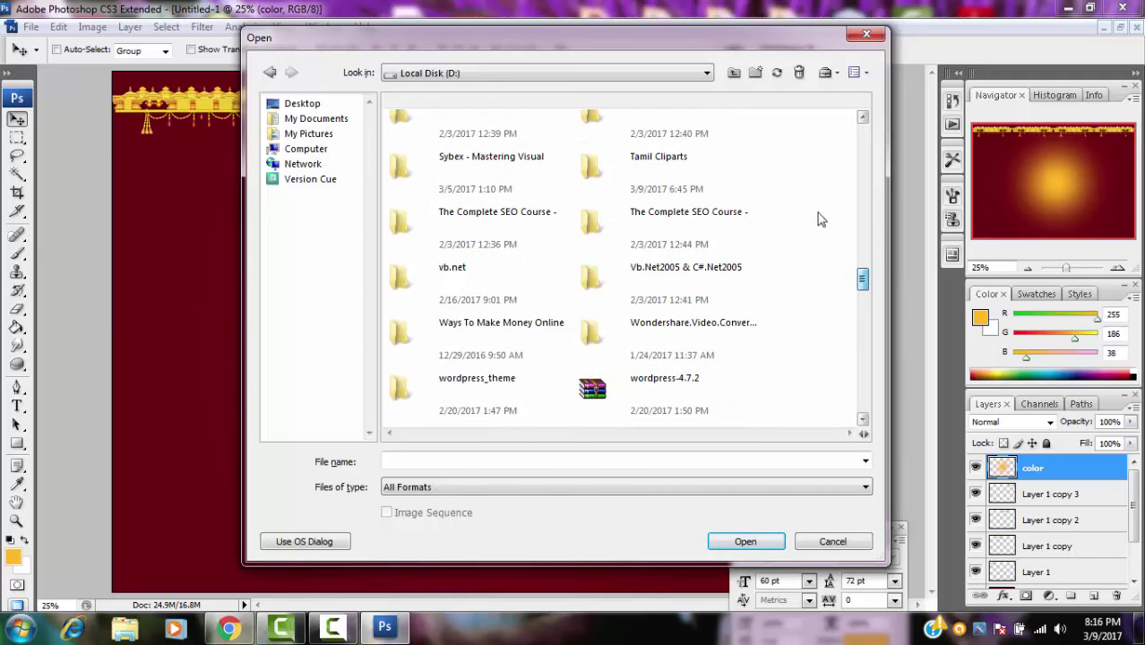
pyautogui.doubleClick(618, 156)
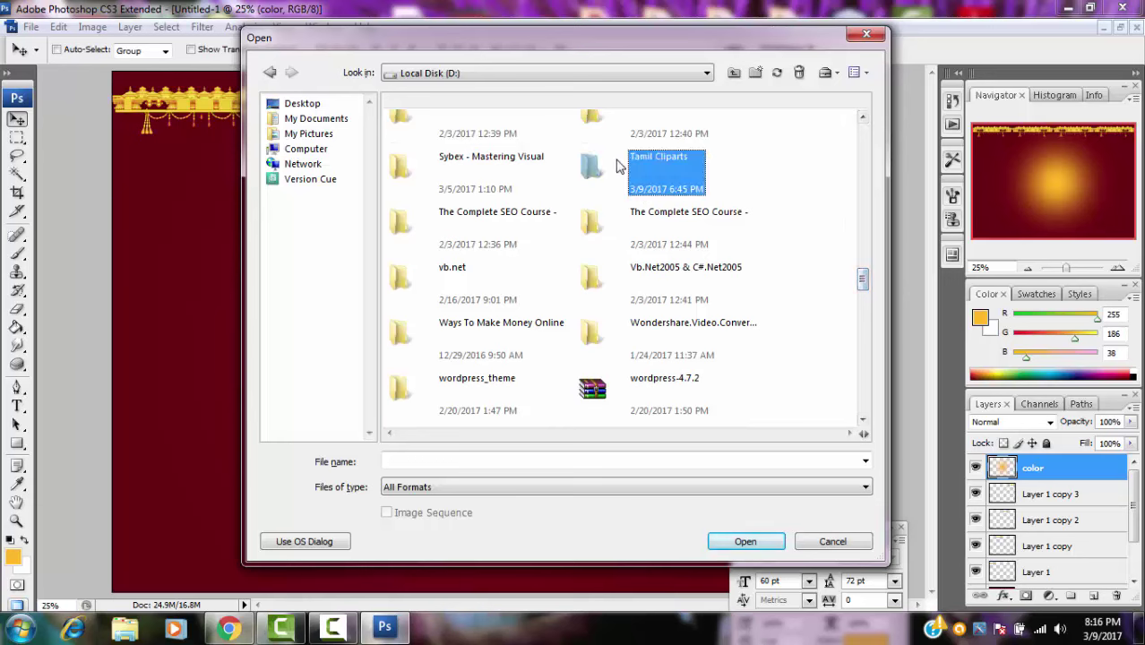
# Scroll through the Tamil Cliparts files and switch the view to Thumbnails
pyautogui.click(863, 421)
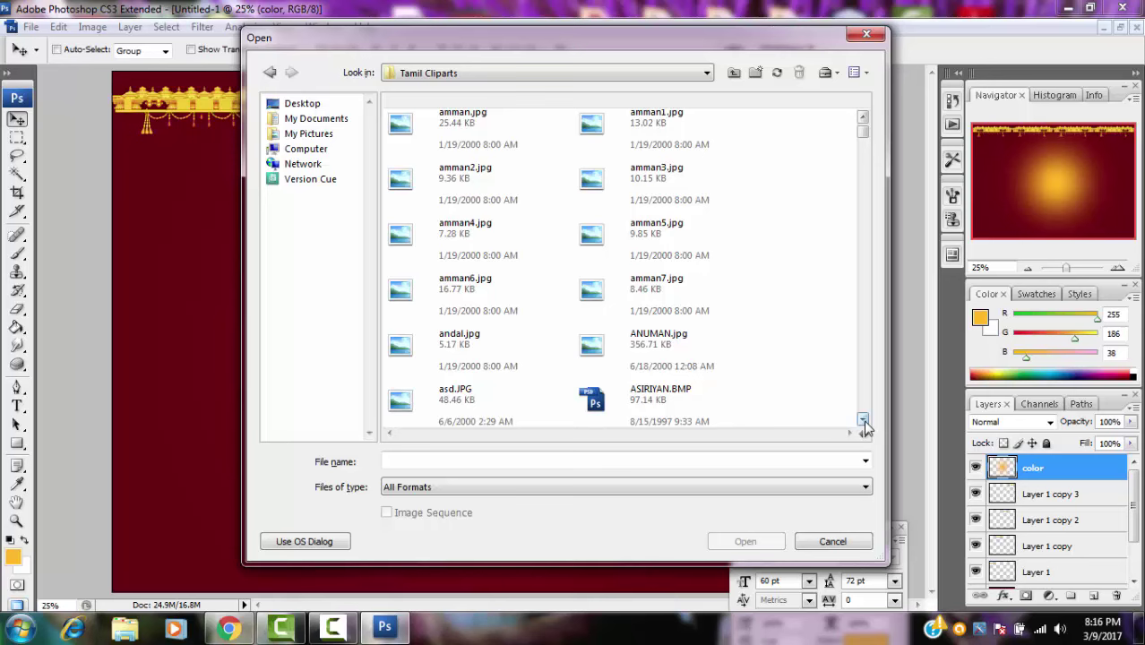
pyautogui.click(863, 421)
pyautogui.click(863, 421)
pyautogui.click(863, 421)
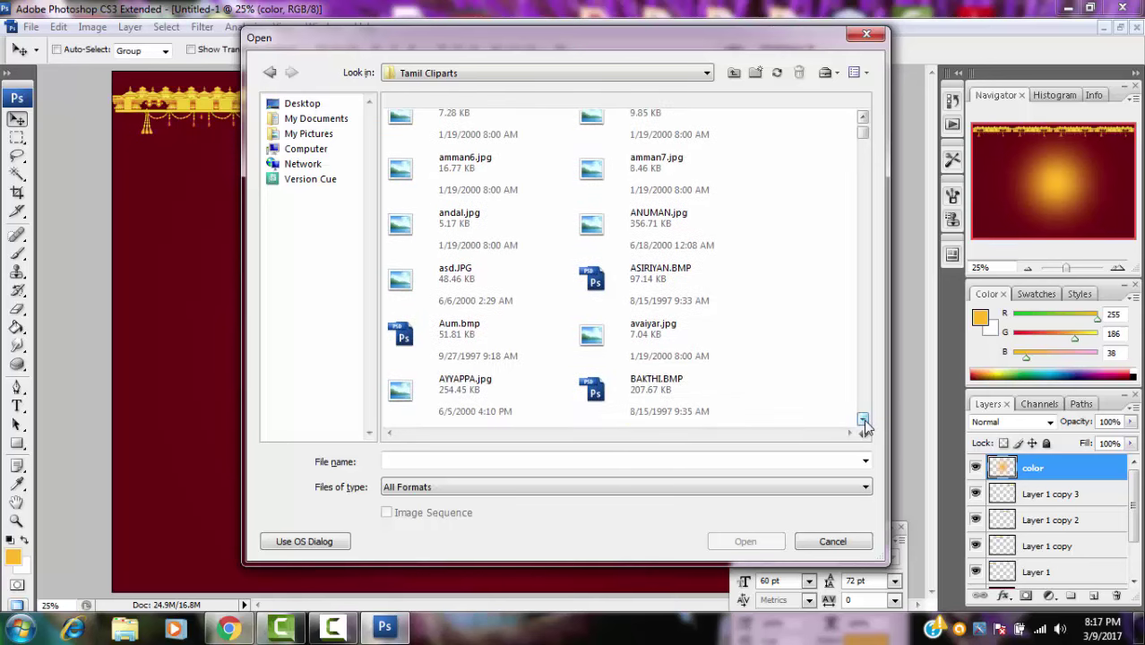
pyautogui.click(863, 421)
pyautogui.click(863, 422)
pyautogui.click(863, 421)
pyautogui.click(863, 421)
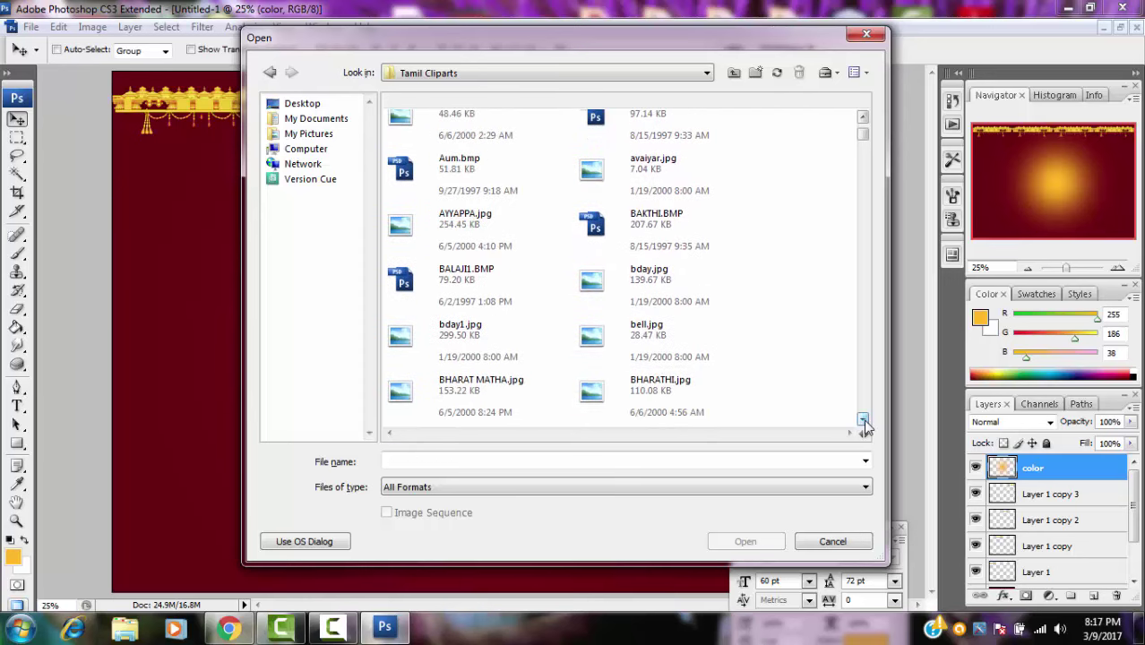
pyautogui.moveTo(865, 137); pyautogui.dragTo(867, 122)
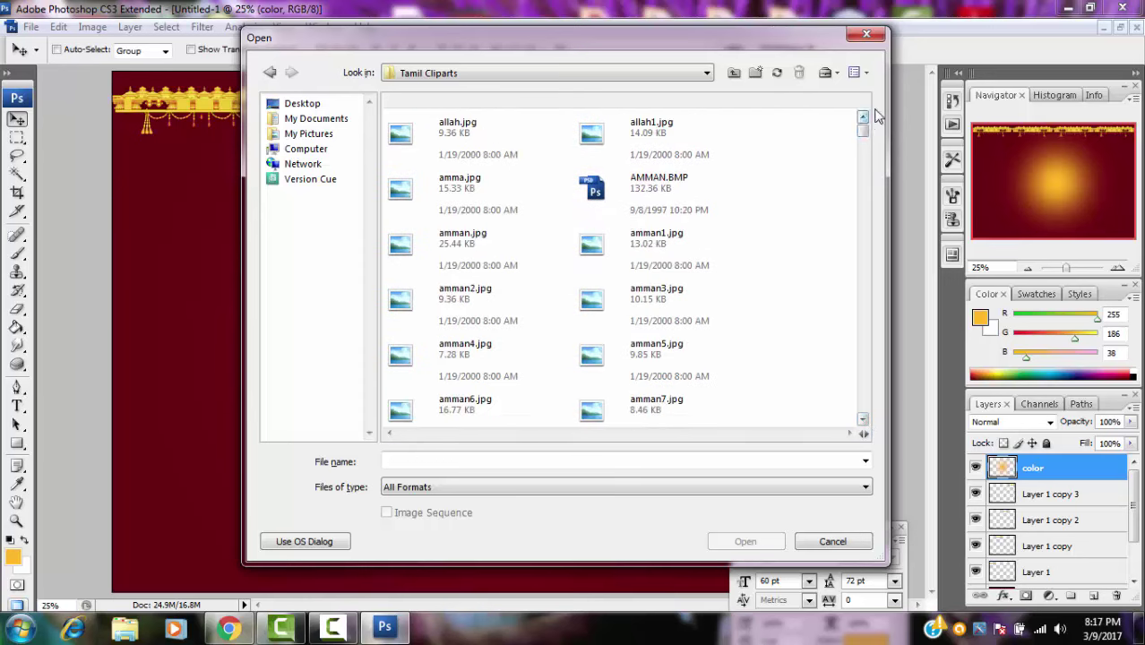
pyautogui.click(861, 74)
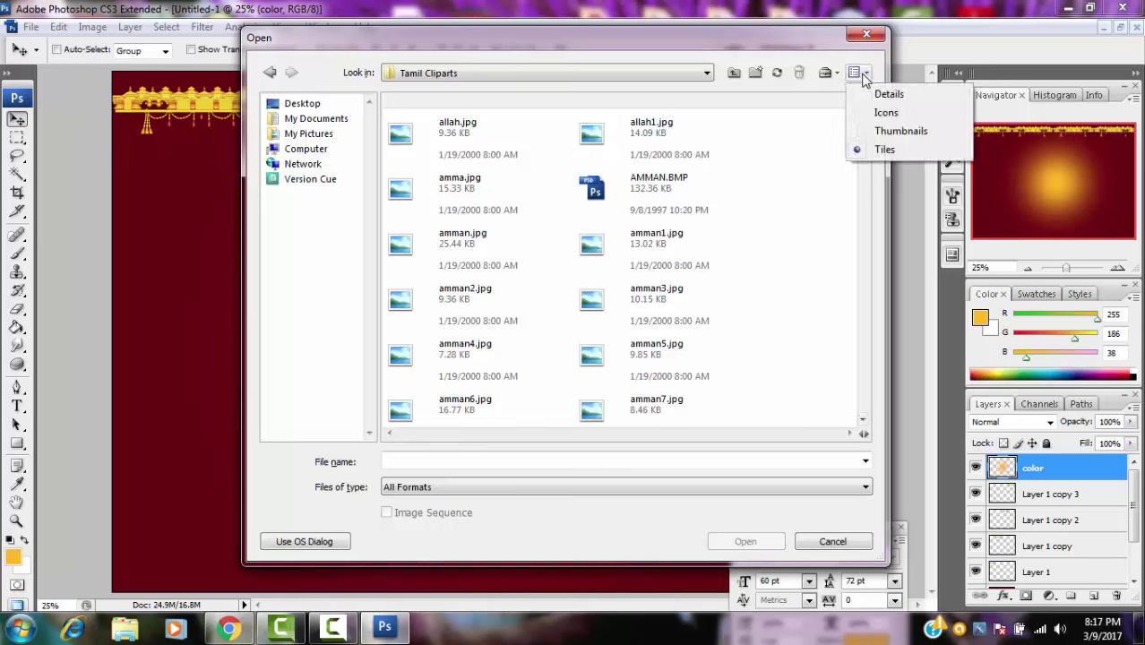
pyautogui.click(871, 149)
# Scroll the thumbnails to the Ganesha clipart C1_0008.JPG and open it
pyautogui.scroll(-1, 863, 153)
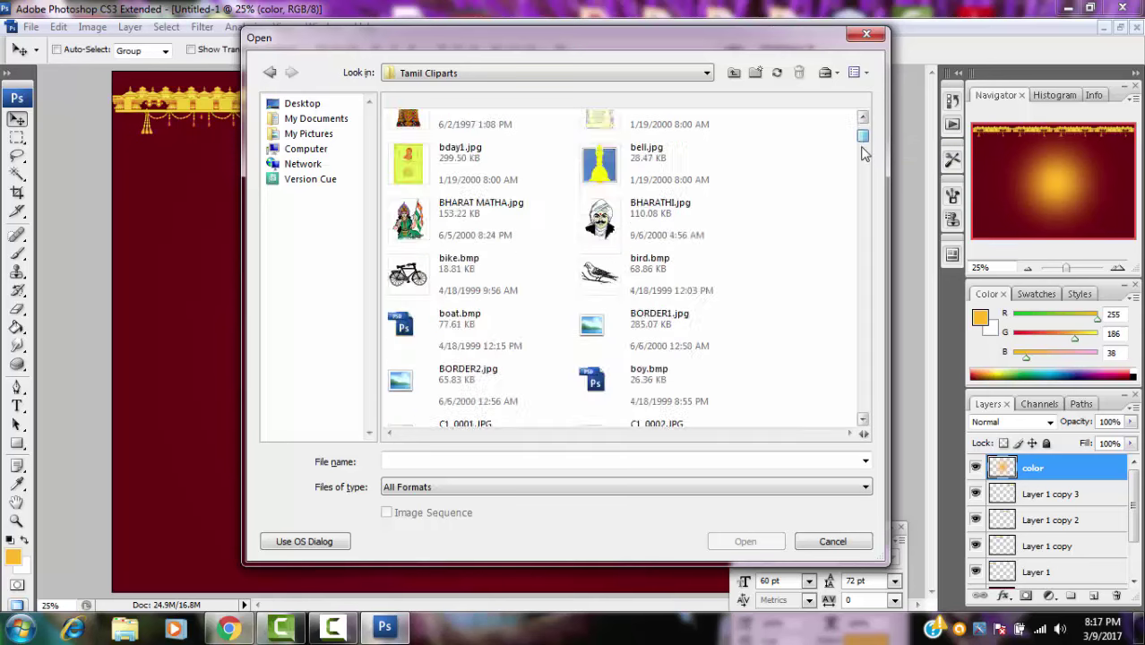
pyautogui.click(863, 153)
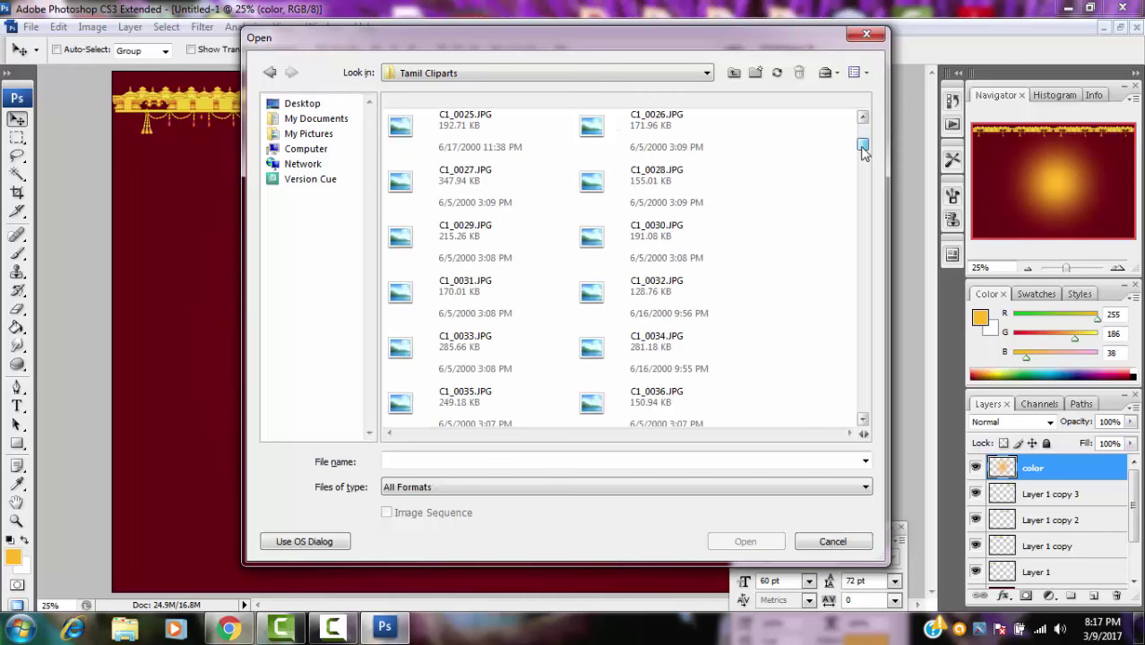
pyautogui.moveTo(863, 149)
pyautogui.mouseDown()
pyautogui.moveTo(863, 112)
pyautogui.moveTo(869, 163)
pyautogui.mouseUp()
pyautogui.click(862, 421)
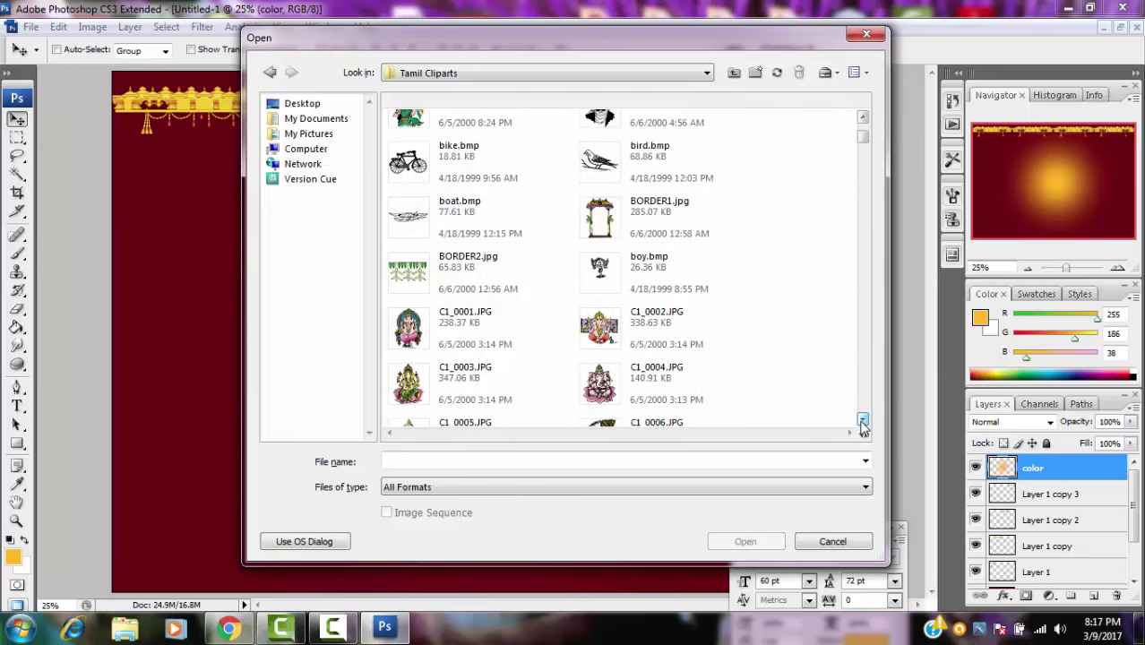
pyautogui.click(862, 421)
pyautogui.click(862, 421)
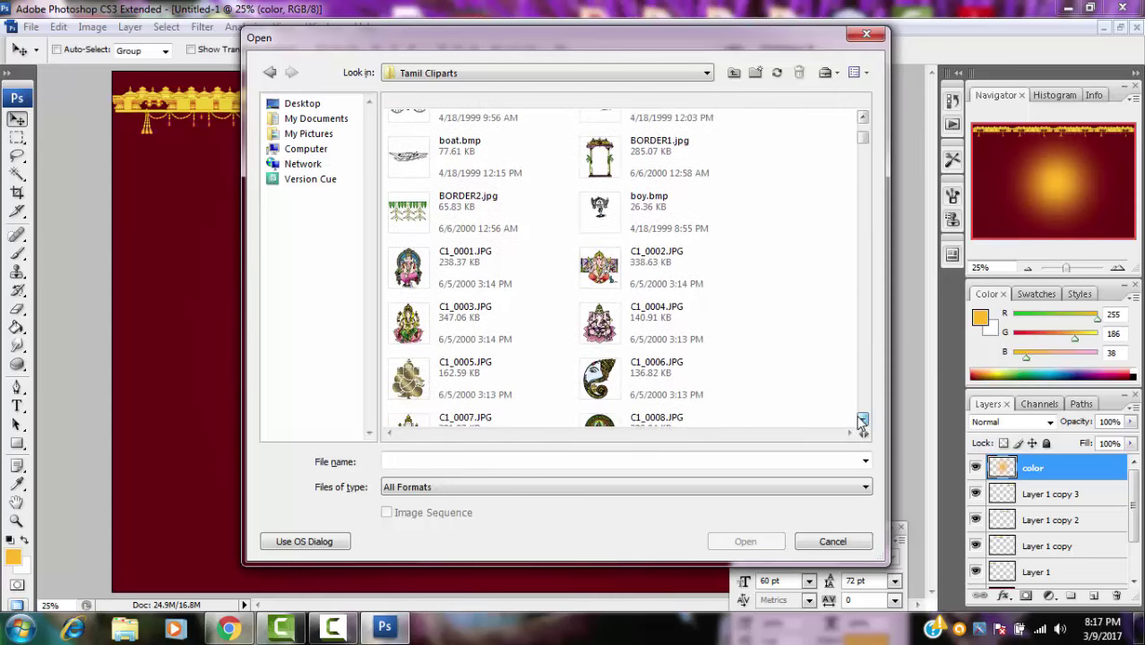
pyautogui.click(862, 421)
pyautogui.click(862, 421)
pyautogui.click(862, 421)
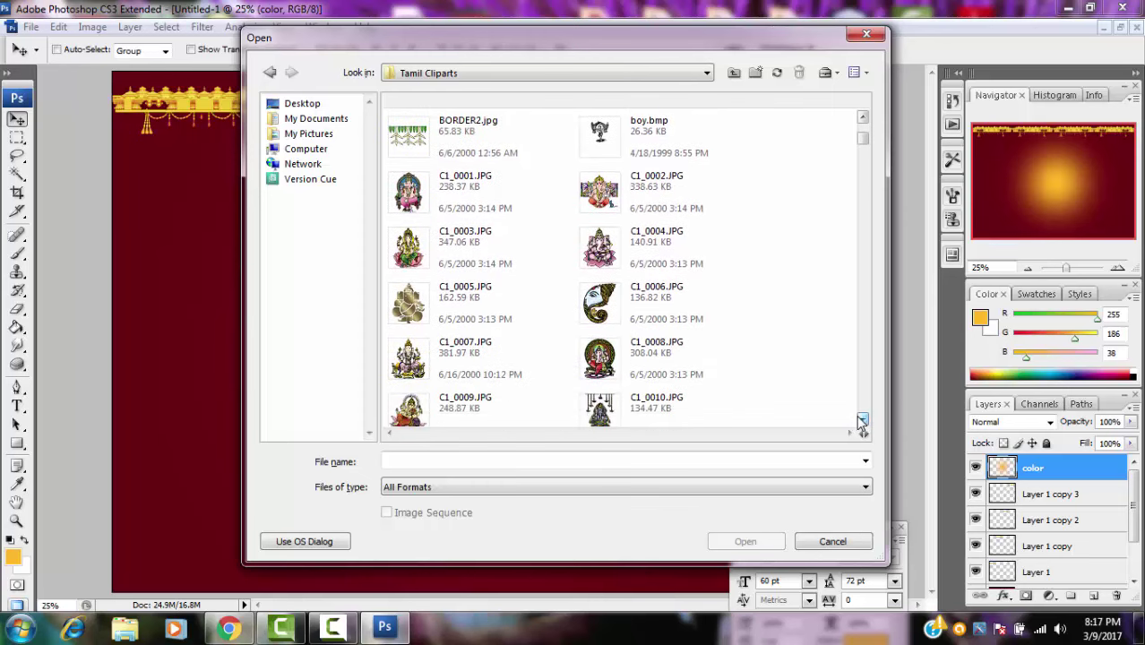
pyautogui.click(862, 421)
pyautogui.click(862, 422)
pyautogui.click(862, 421)
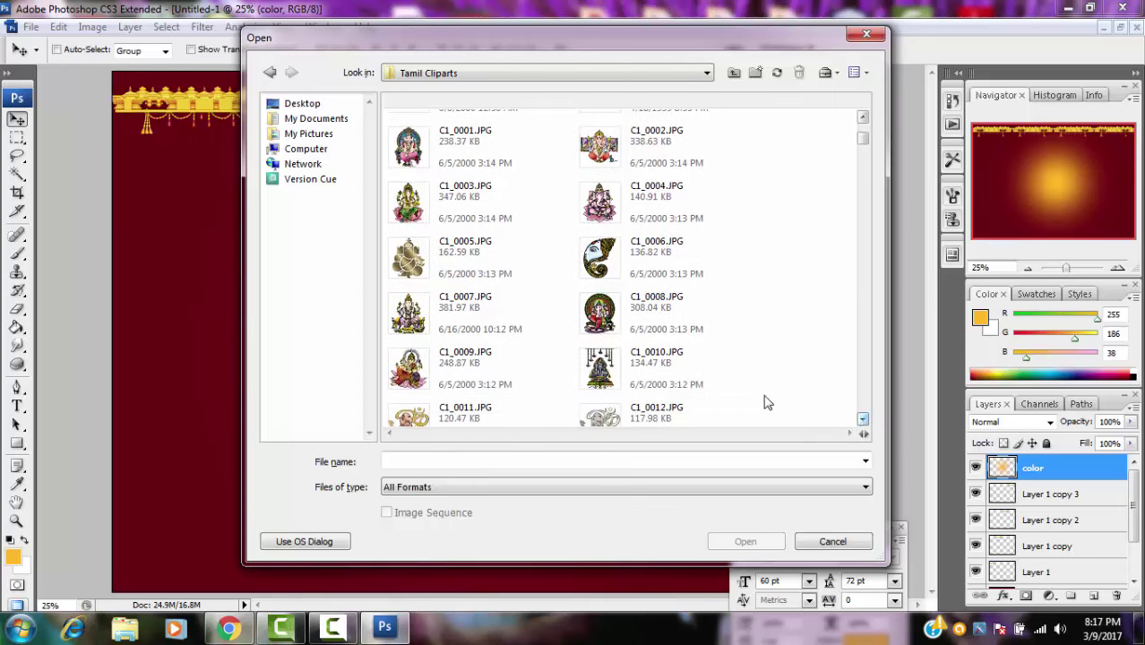
pyautogui.click(609, 325)
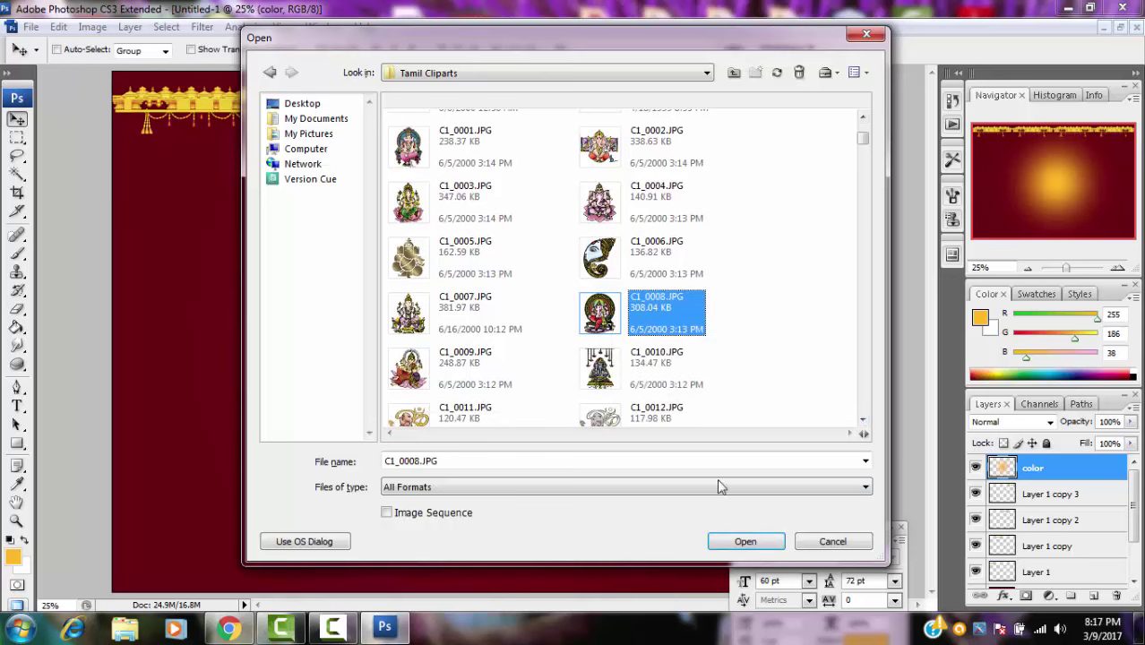
pyautogui.click(746, 543)
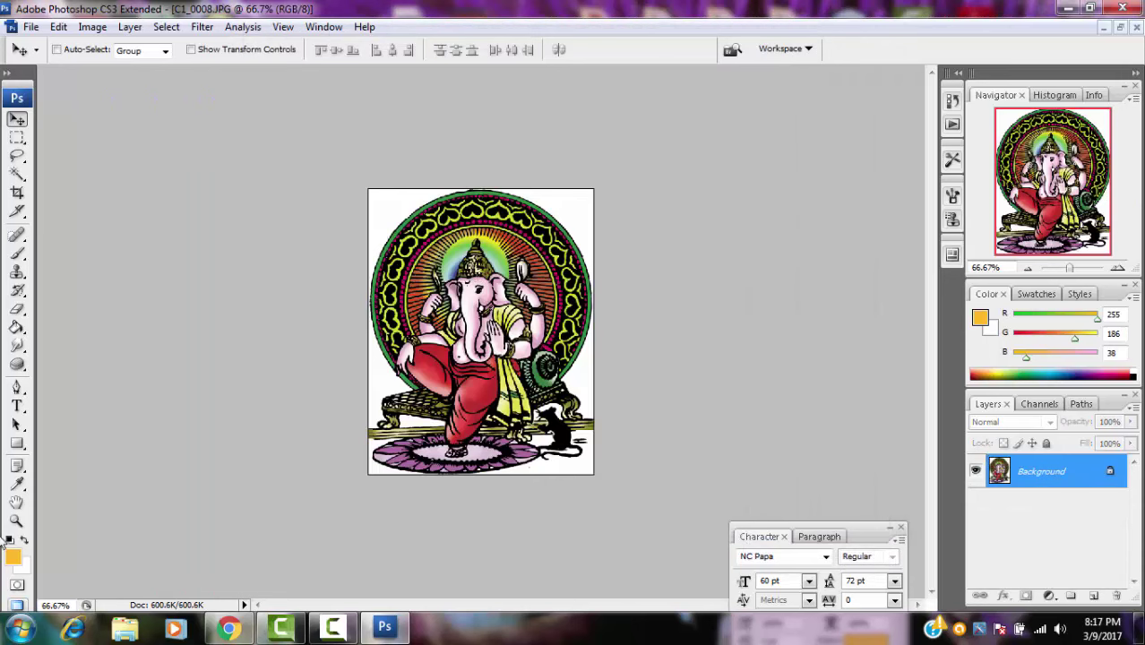
# Zoom the Ganesha clipart view to 100% with the Zoom tool
pyautogui.click(16, 520)
pyautogui.keyDown('alt'); pyautogui.click(538, 224); pyautogui.keyUp('alt')
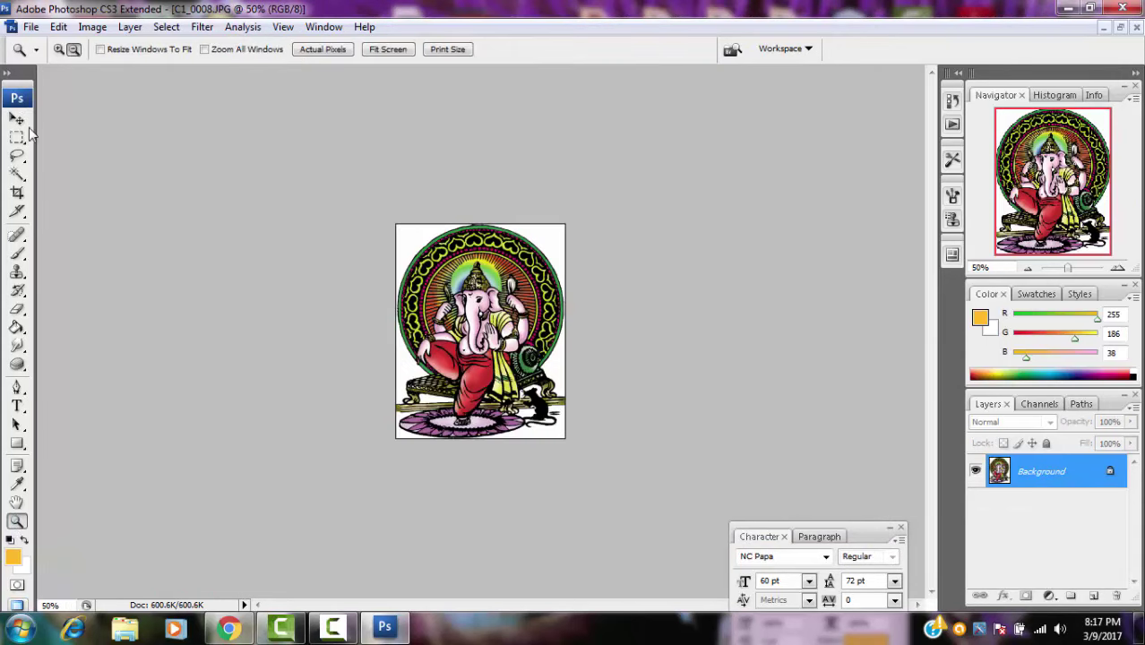
pyautogui.click(59, 49)
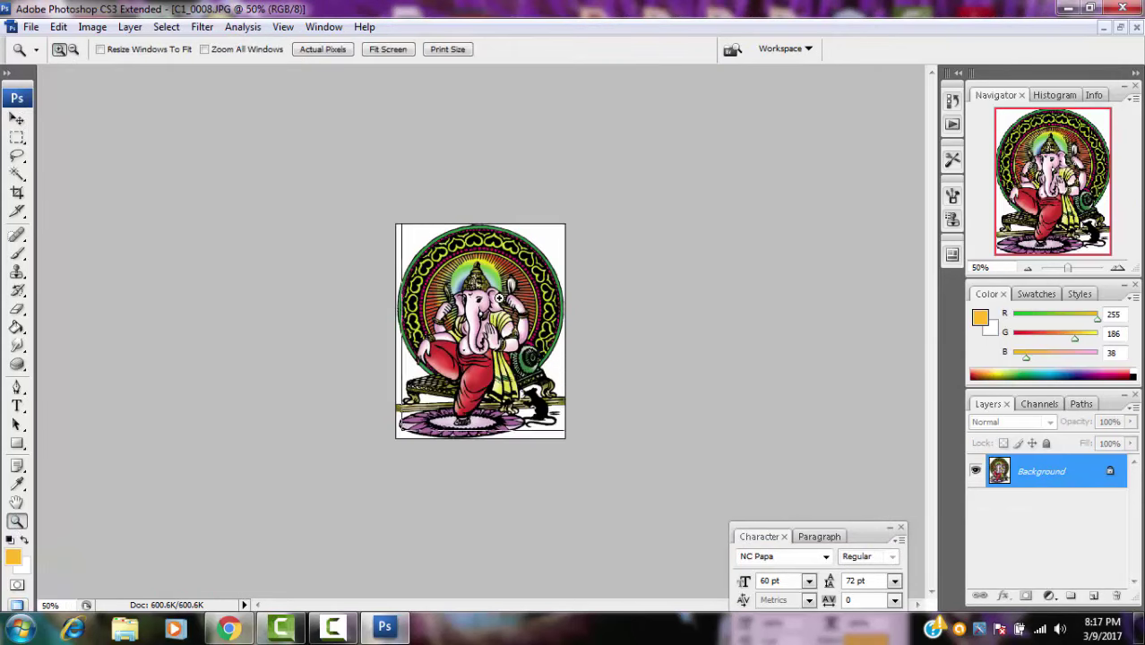
pyautogui.click(499, 298)
pyautogui.click(516, 361)
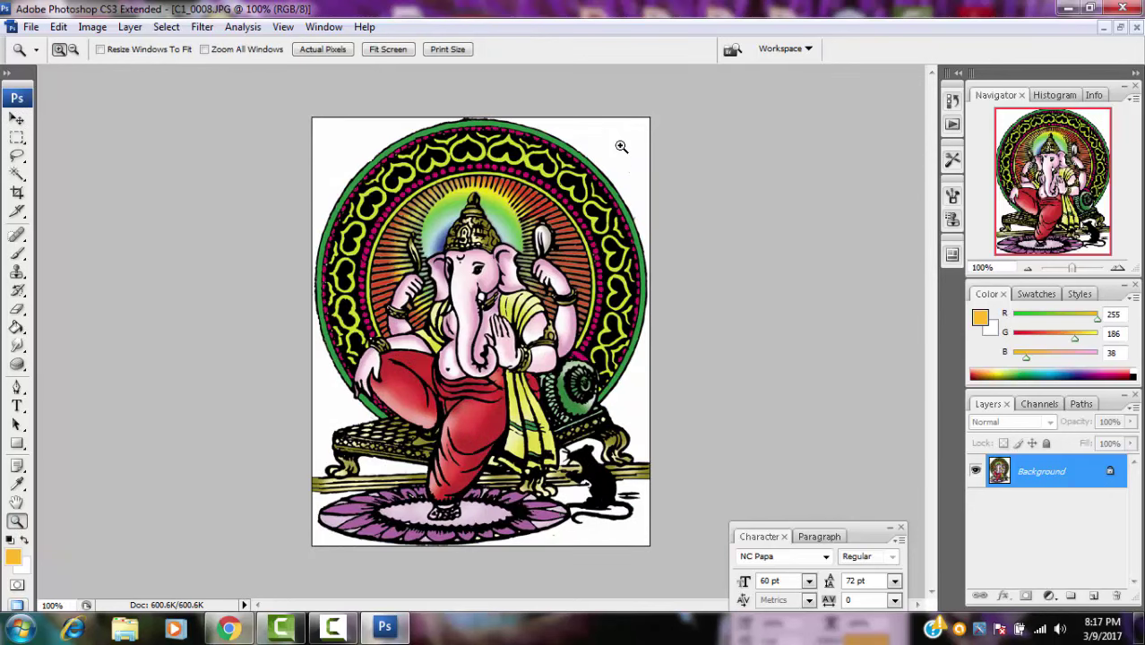
# Maximize the C1_0008.JPG window and select the Magic Wand Tool
pyautogui.click(1120, 27)
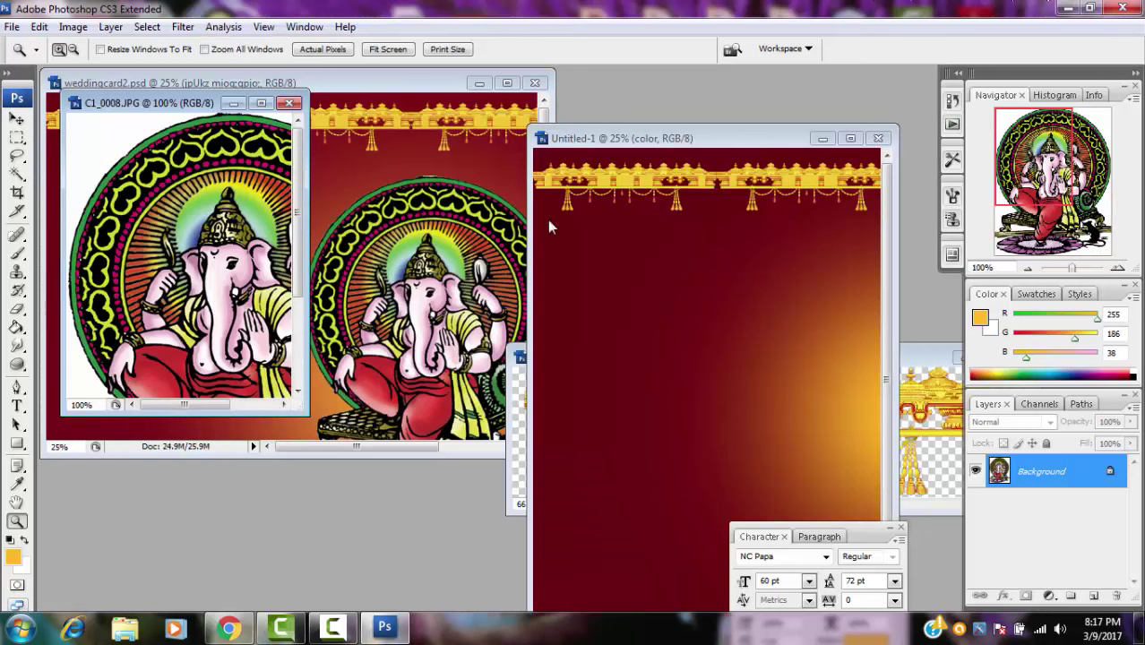
pyautogui.click(261, 103)
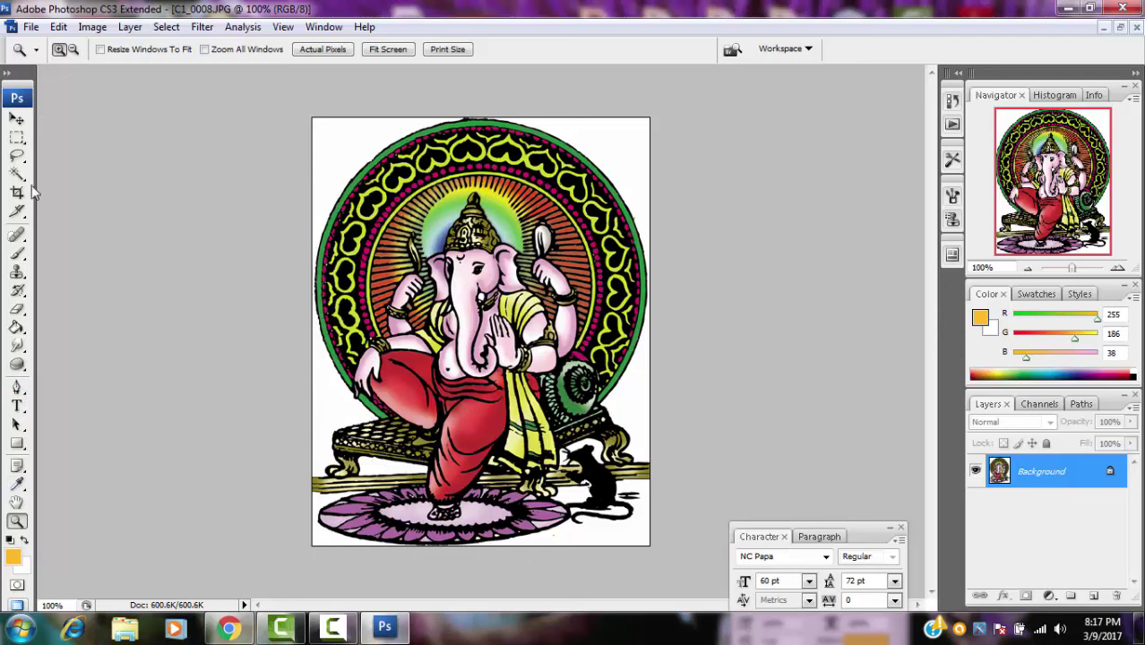
pyautogui.moveTo(17, 174); pyautogui.dragTo(66, 199)
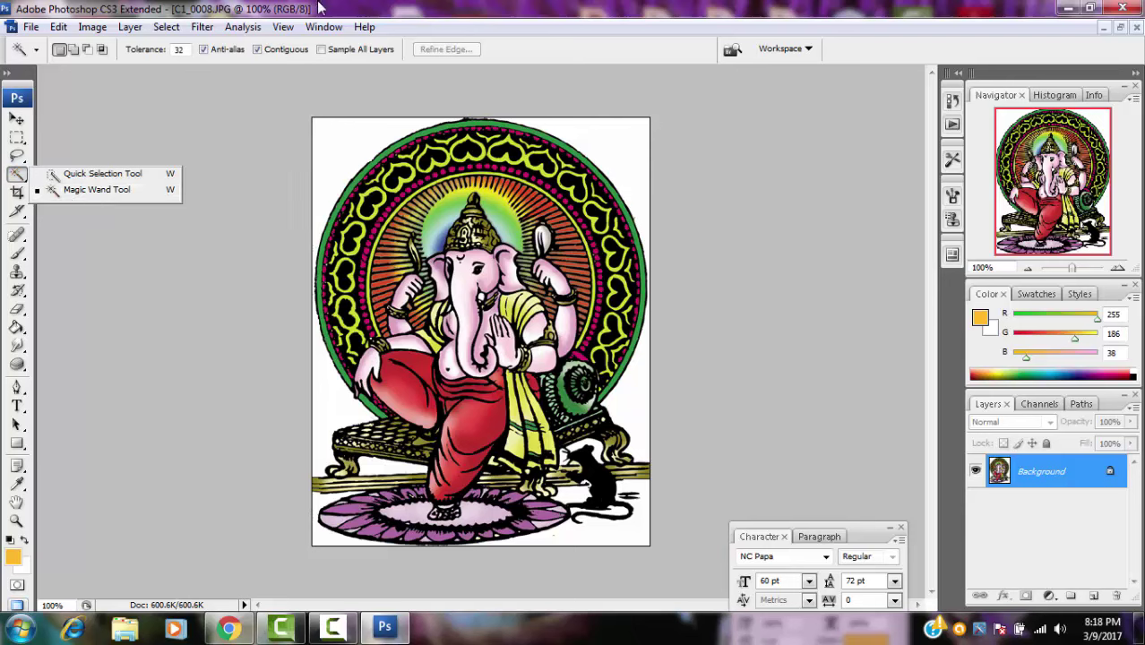
# Convert the locked background into an editable Layer 0
pyautogui.click(90, 190)
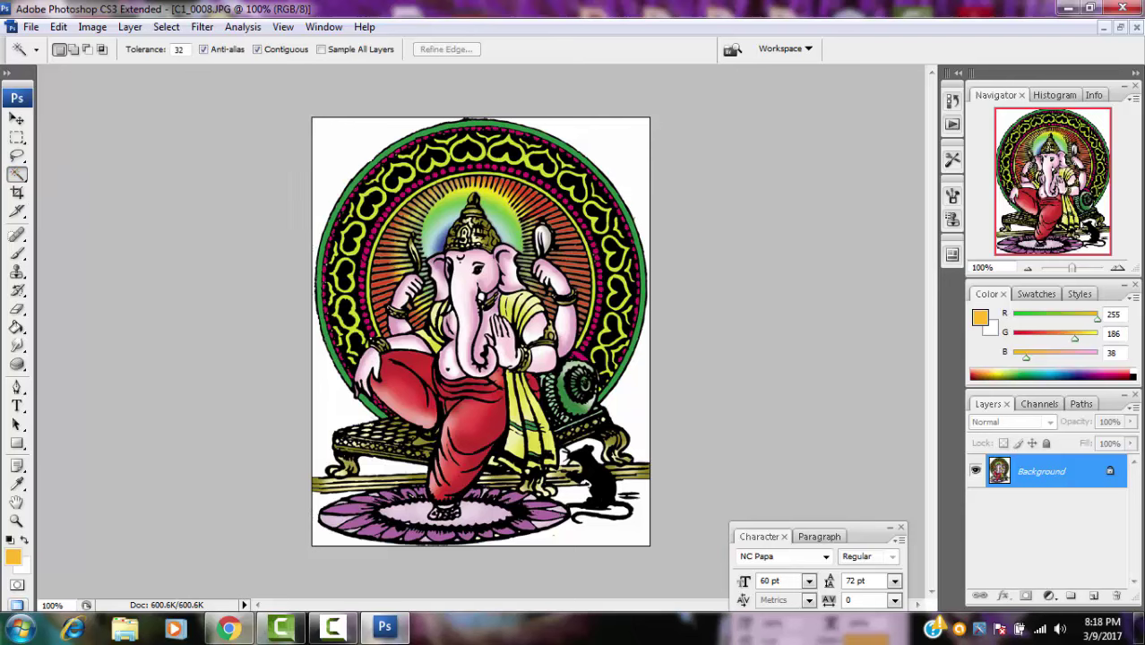
pyautogui.doubleClick(999, 475)
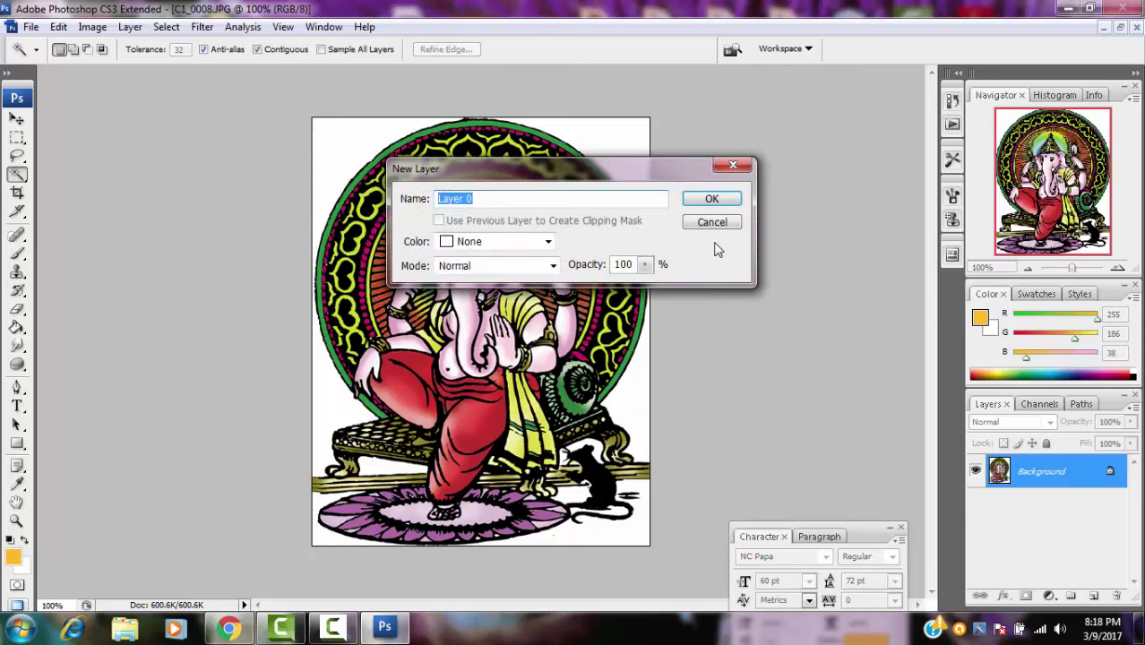
pyautogui.click(717, 199)
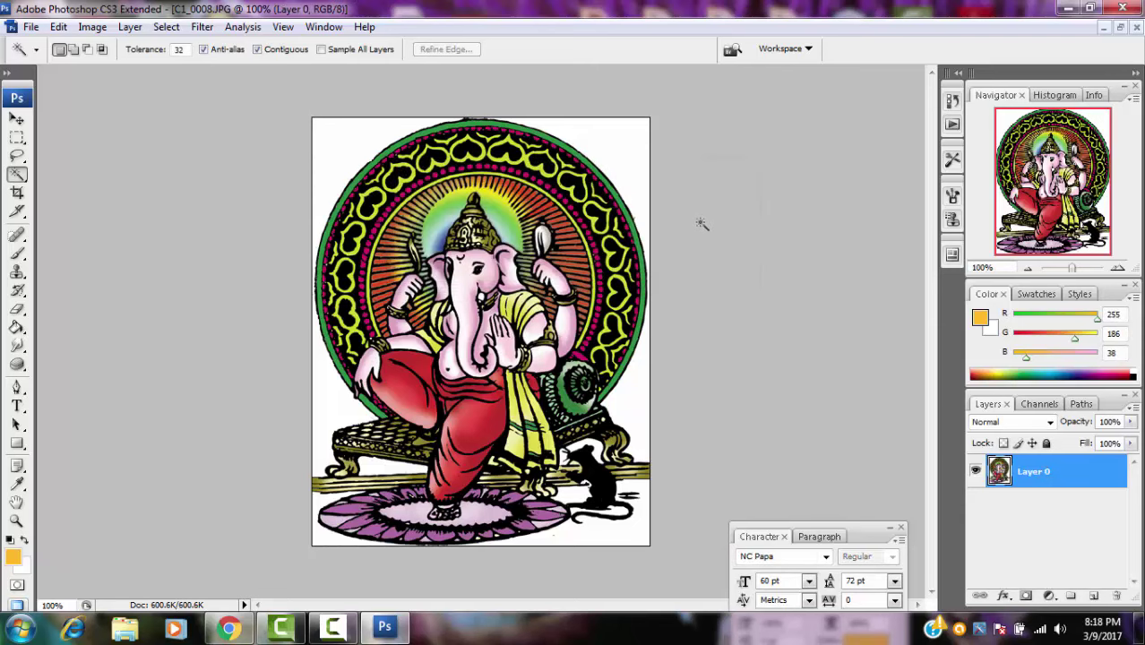
# Magic-wand and delete the white background on the left and upper right
pyautogui.rightClick(18, 177)
pyautogui.click(77, 190)
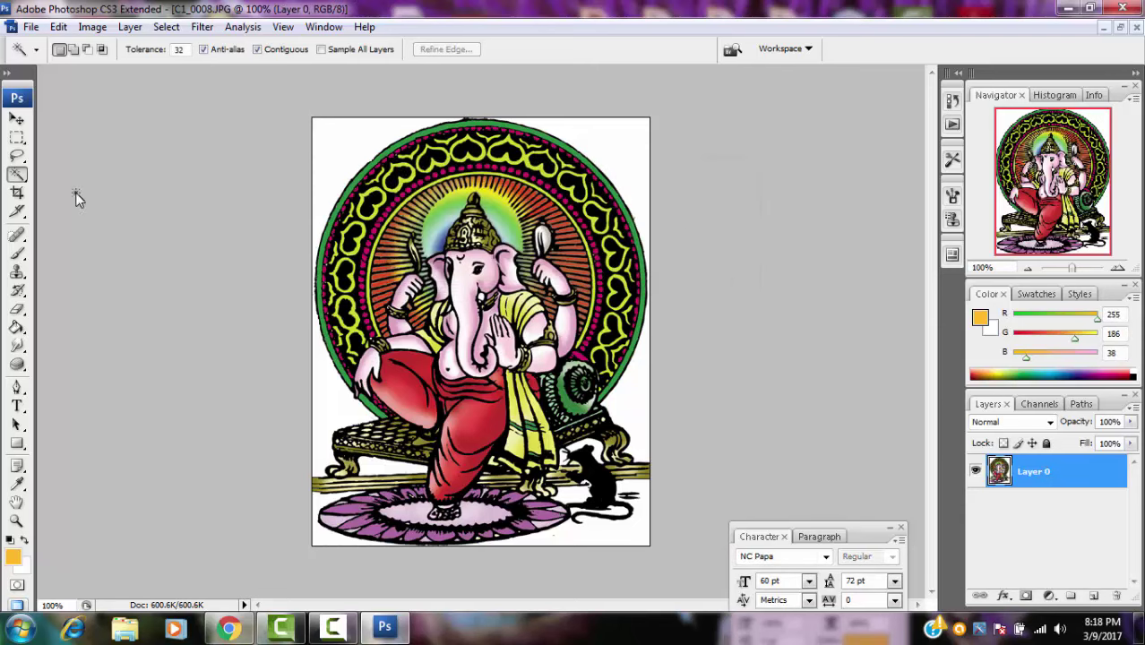
pyautogui.click(349, 141)
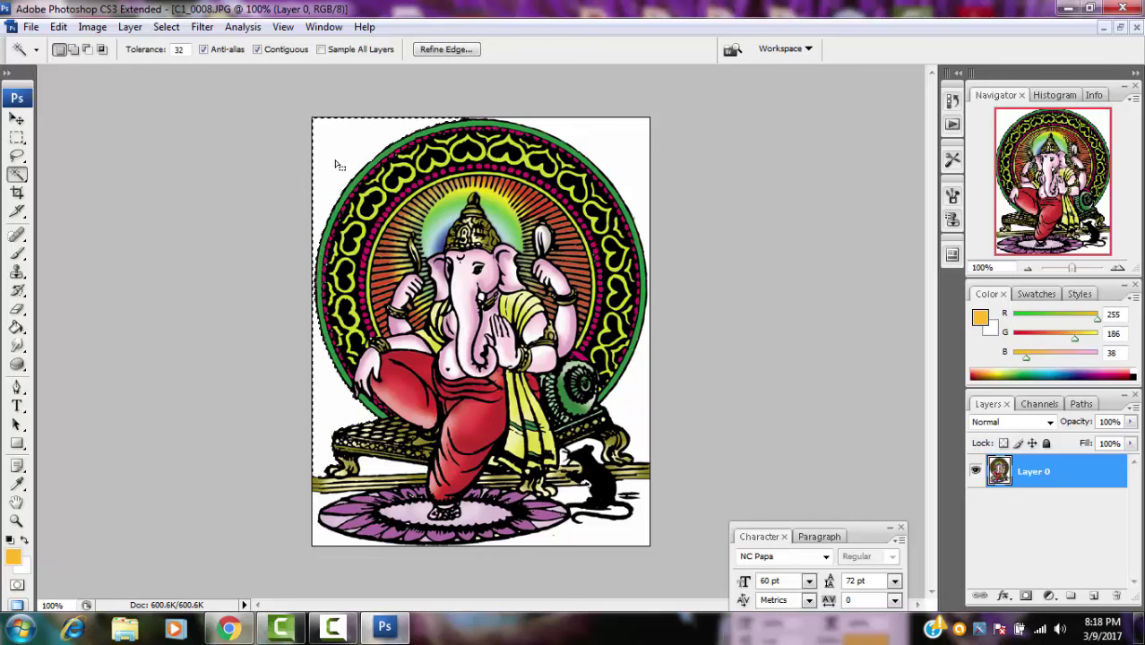
pyautogui.press('Delete')
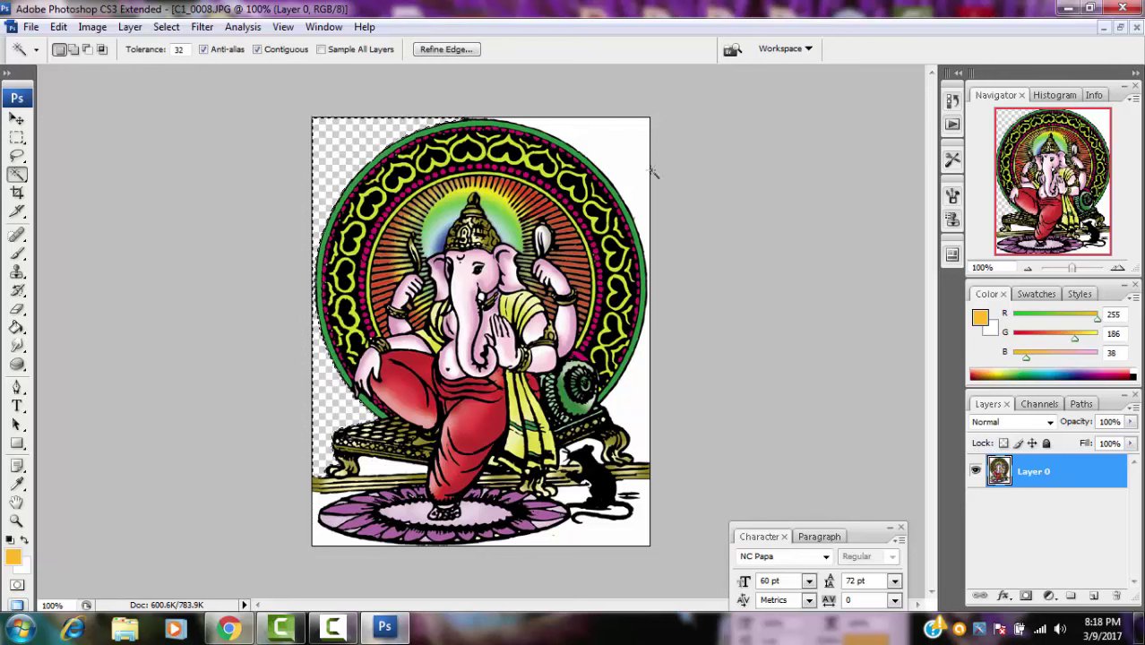
pyautogui.click(628, 159)
pyautogui.press('Delete')
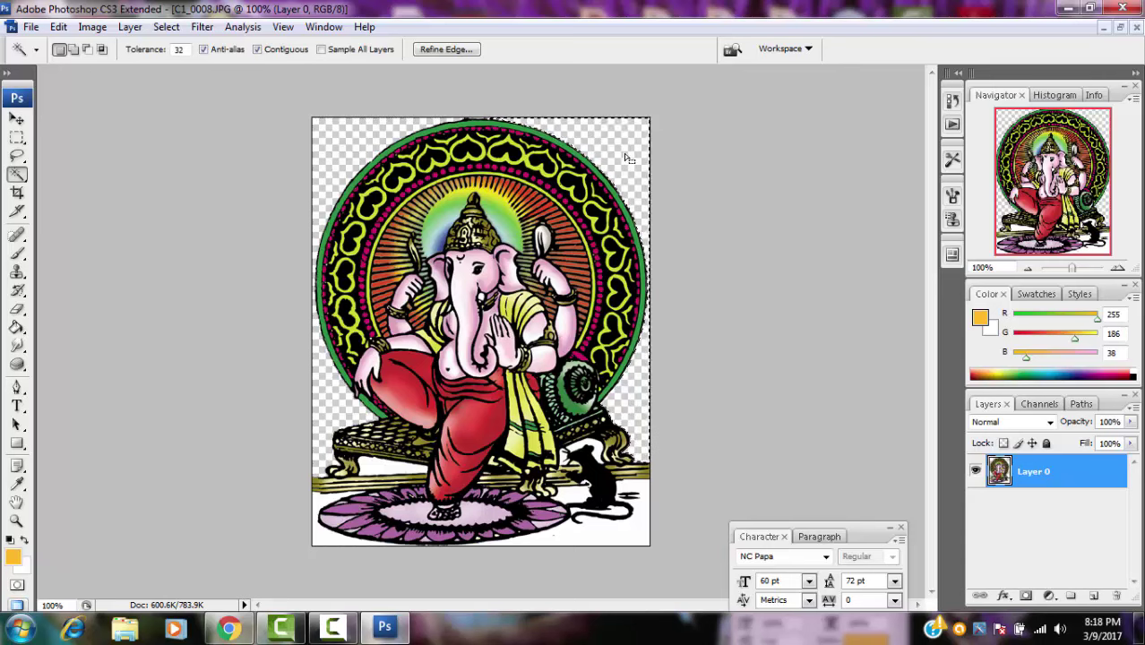
pyautogui.hotkey('ctrl', 'd')
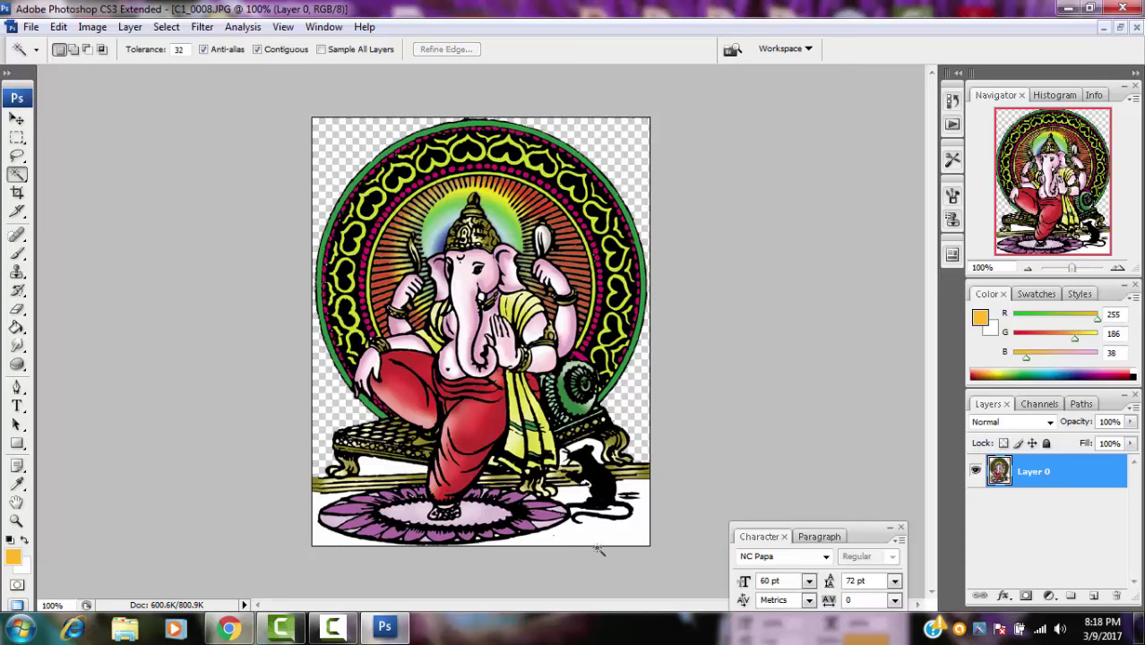
# Clear the remaining white patches around the rat and throne, then deselect
pyautogui.click(595, 544)
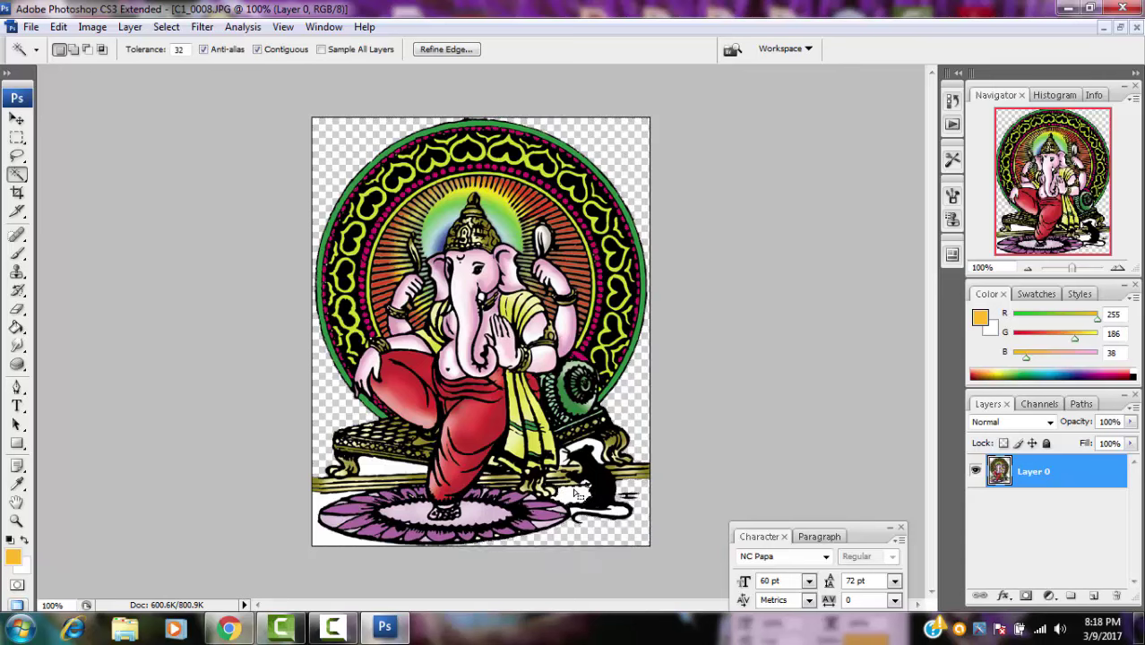
pyautogui.click(330, 543)
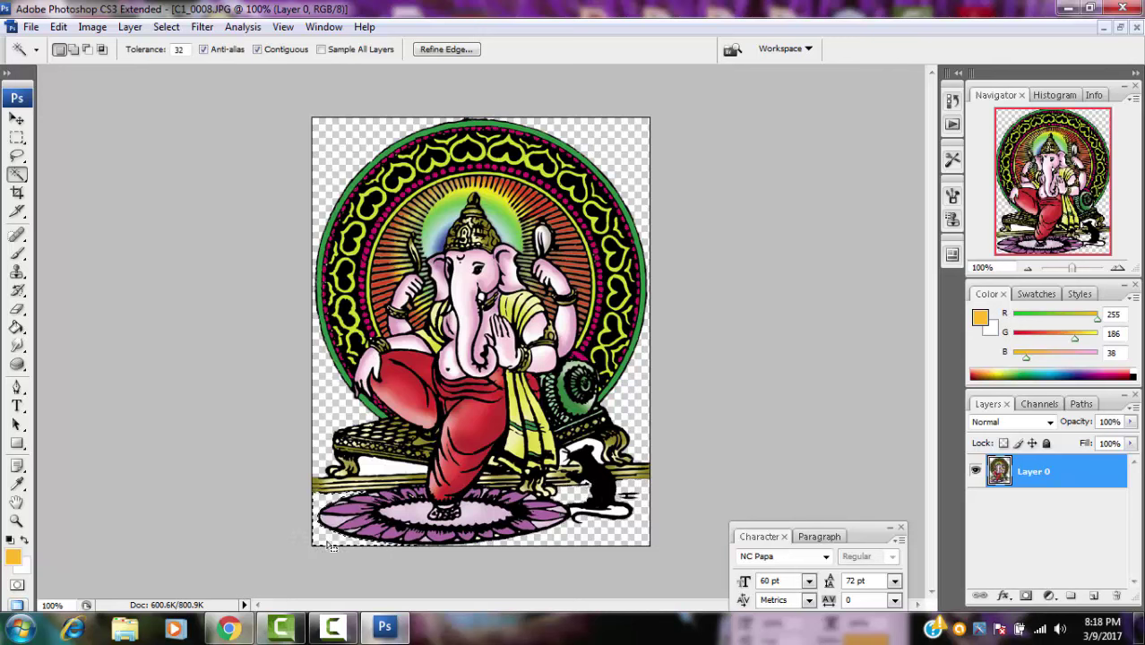
pyautogui.click(378, 467)
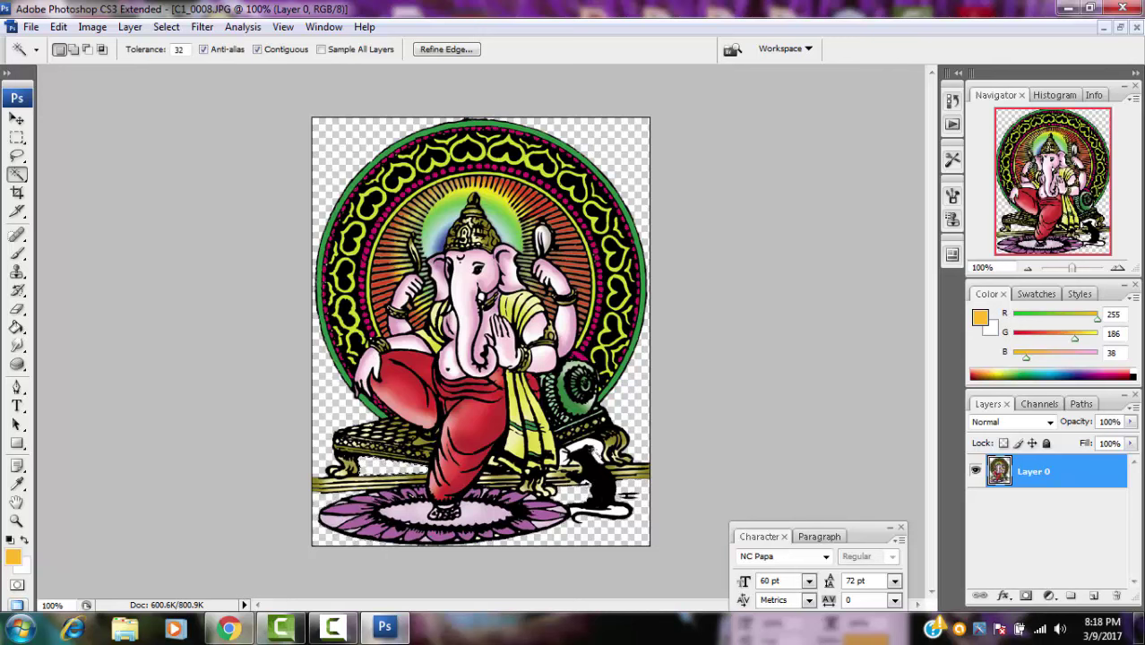
pyautogui.click(588, 453)
pyautogui.click(166, 27)
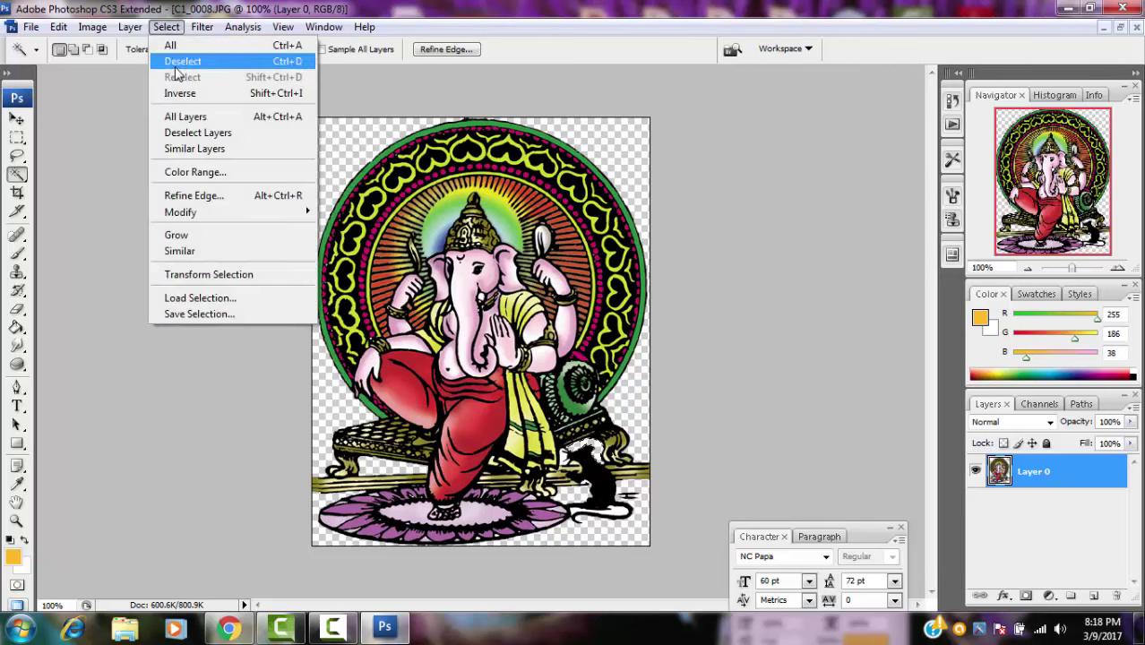
pyautogui.click(179, 62)
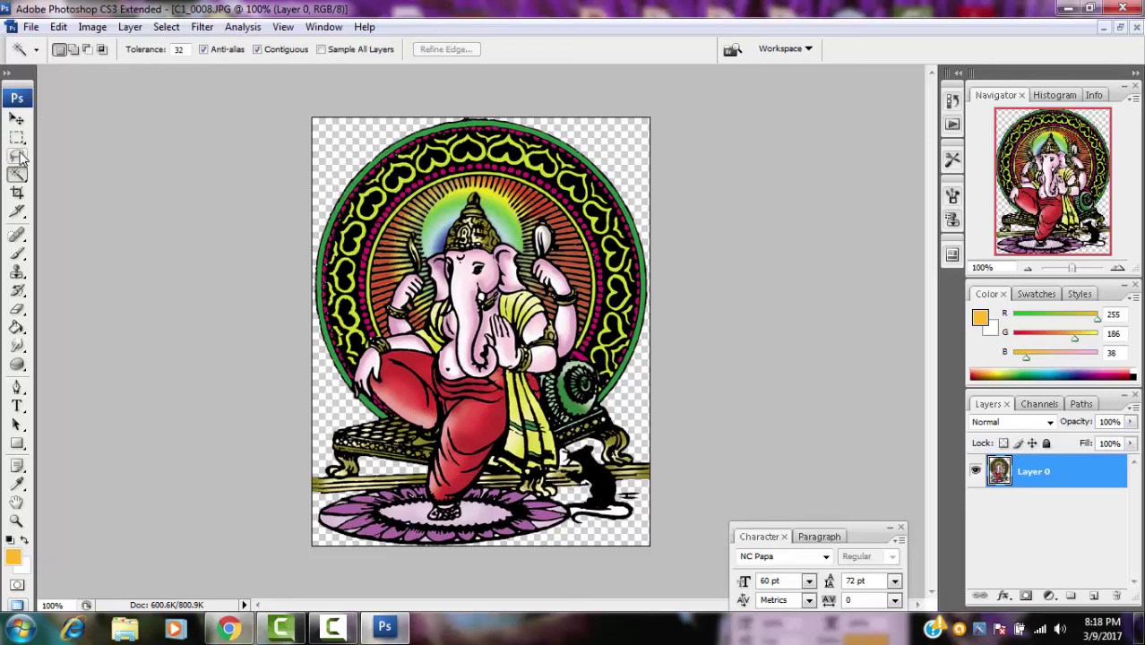
pyautogui.click(17, 118)
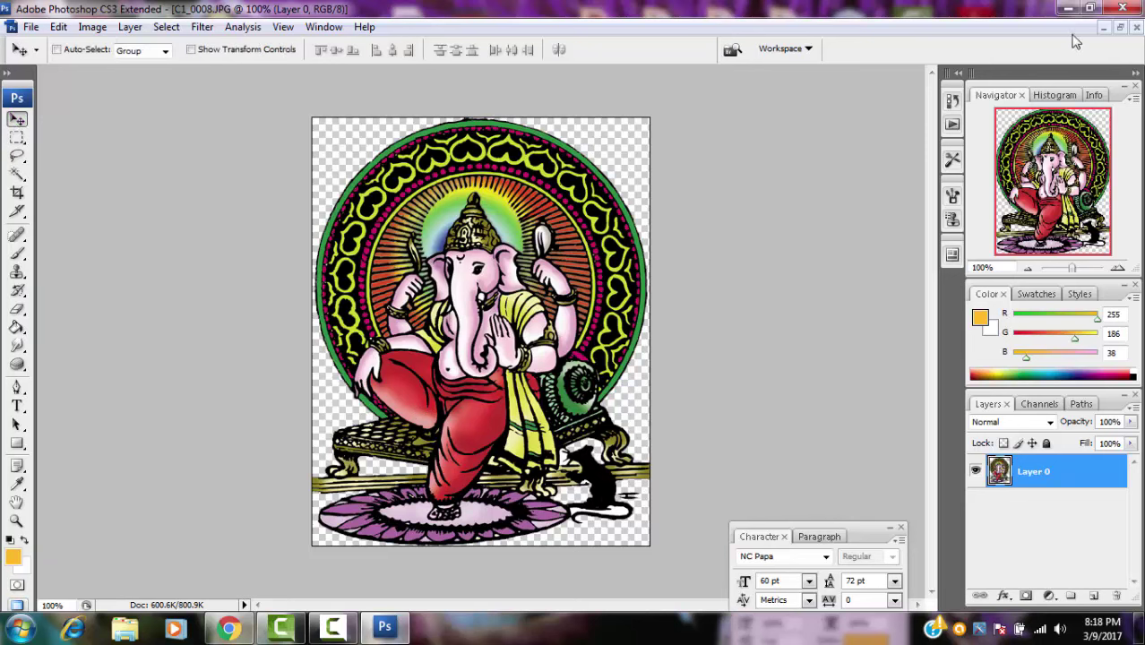
# Drag the cut-out Ganesha into the Untitled-1 card as a new layer
pyautogui.click(1120, 28)
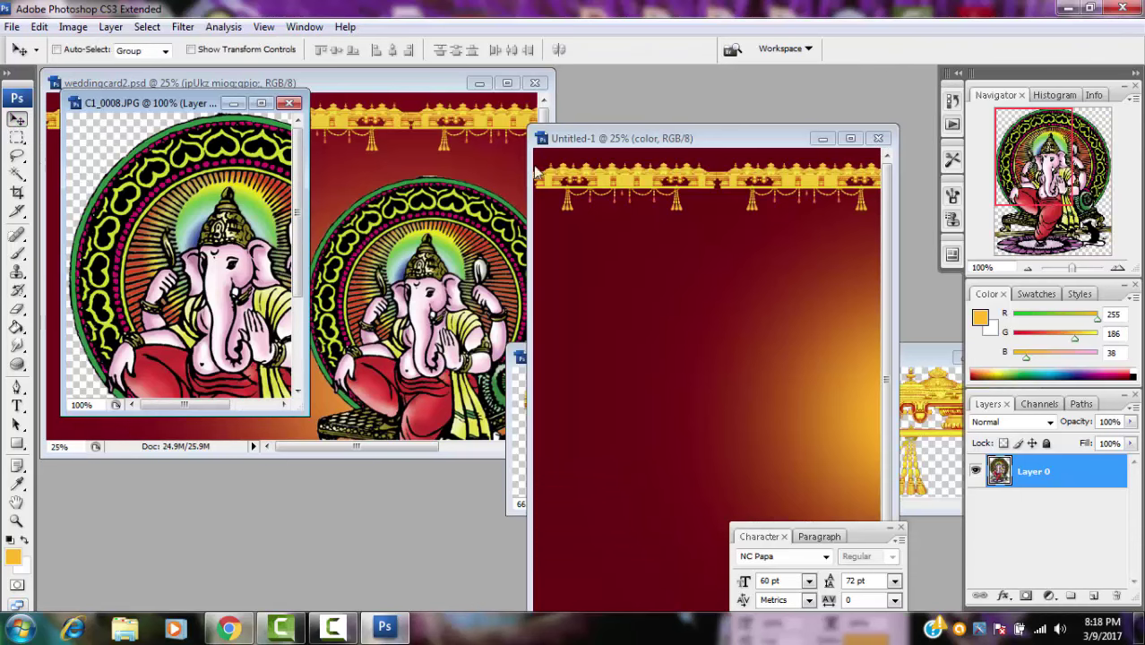
pyautogui.moveTo(567, 141); pyautogui.dragTo(355, 90)
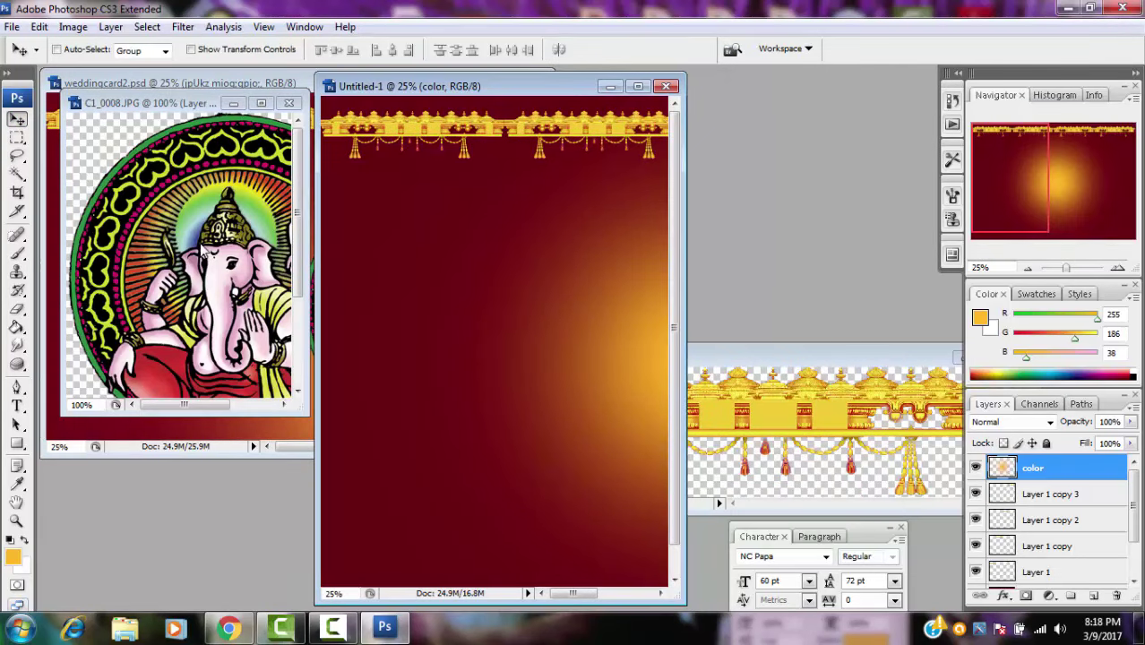
pyautogui.moveTo(205, 252); pyautogui.dragTo(542, 345)
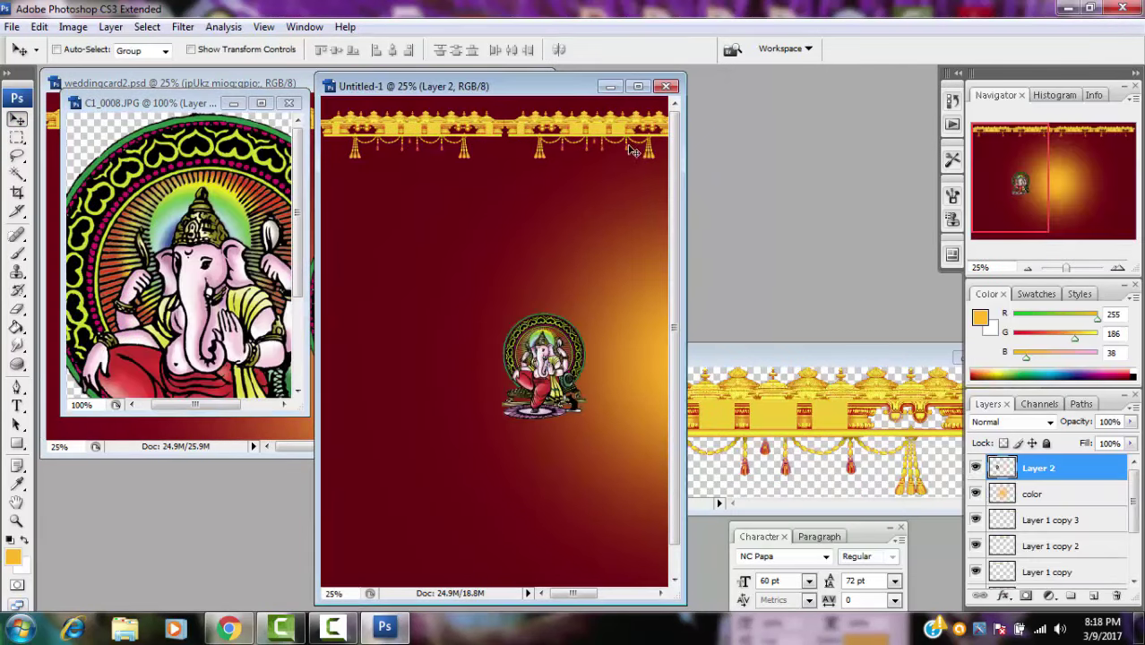
pyautogui.click(638, 88)
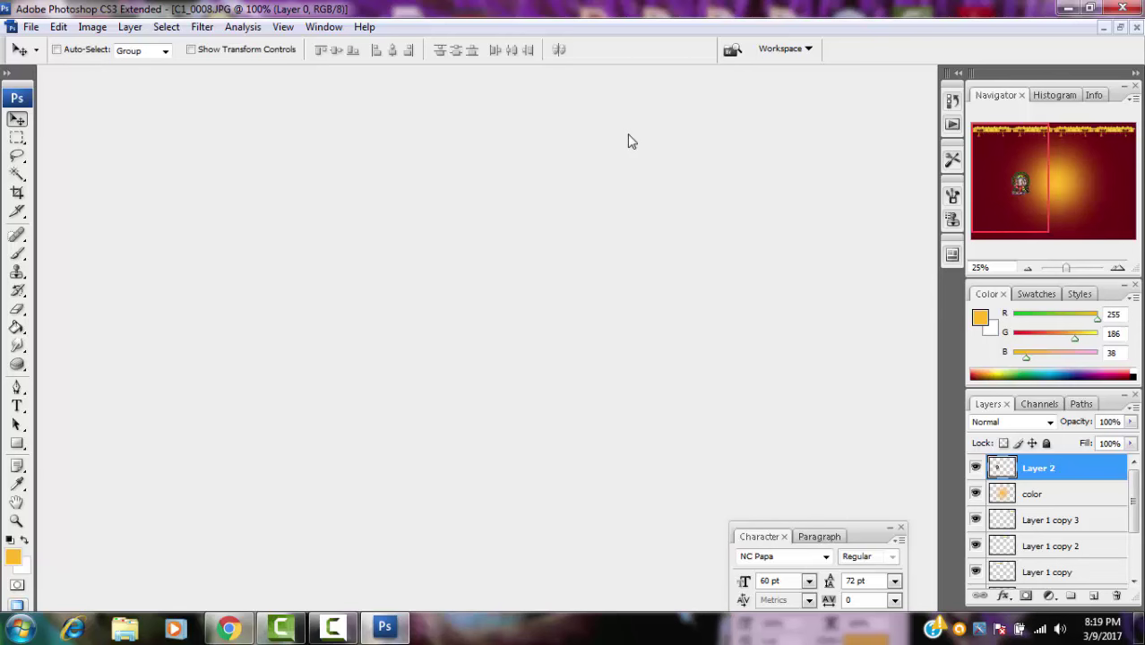
# Maximize the card window and move the Ganesha to the glow's centre
pyautogui.click(1120, 27)
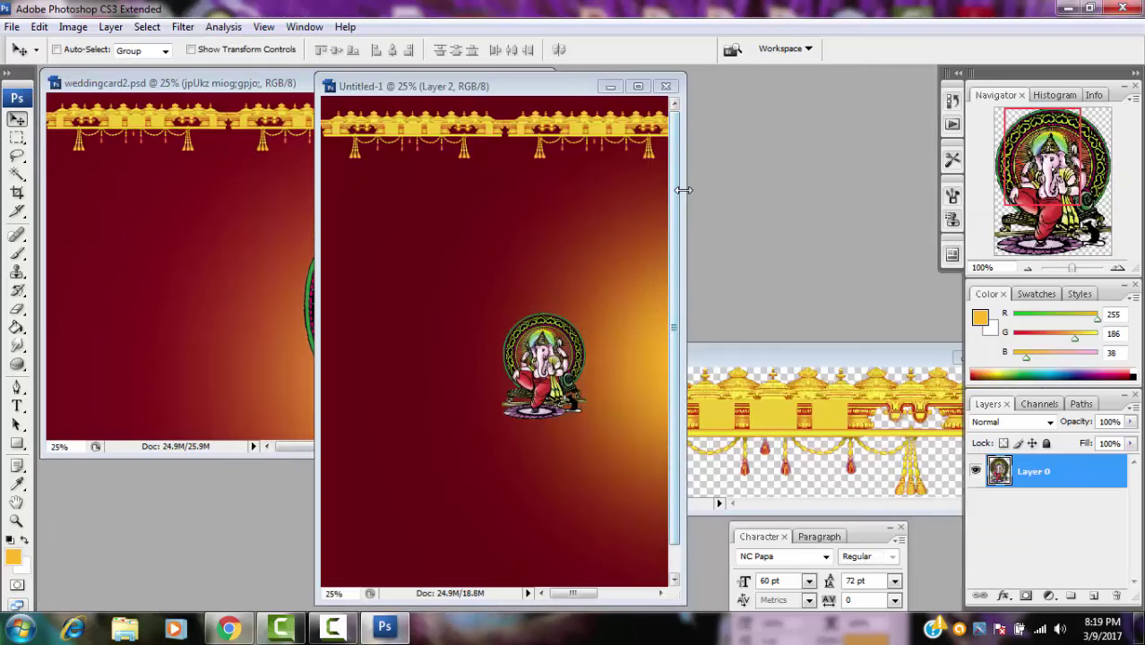
pyautogui.moveTo(683, 188); pyautogui.dragTo(882, 209)
pyautogui.click(835, 87)
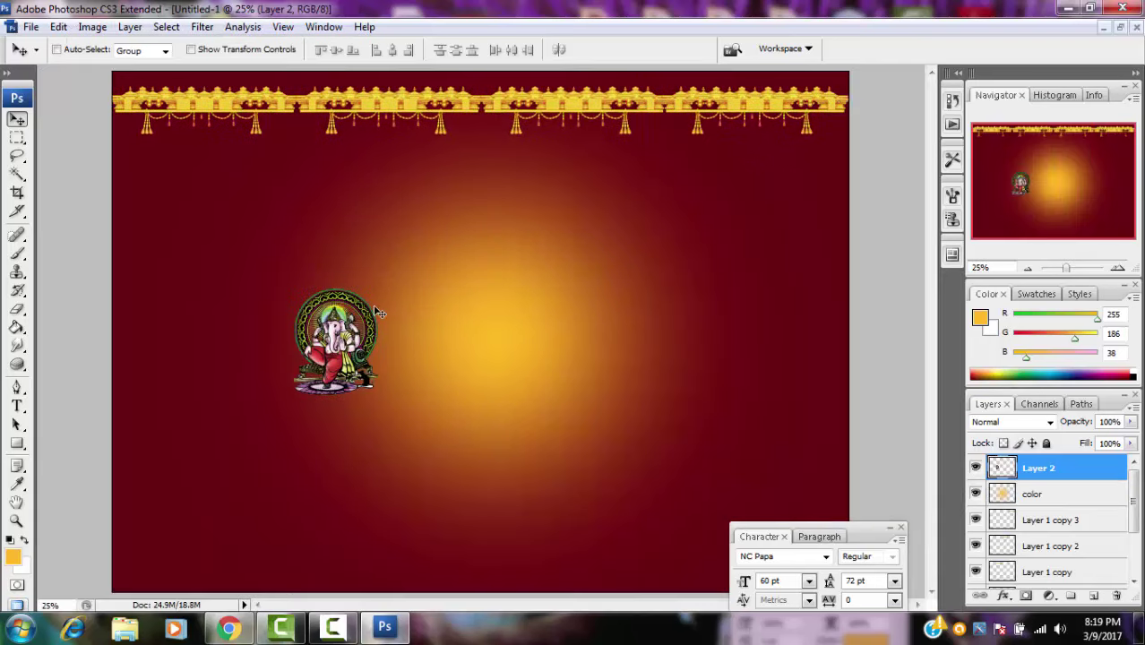
pyautogui.moveTo(337, 376); pyautogui.dragTo(448, 363)
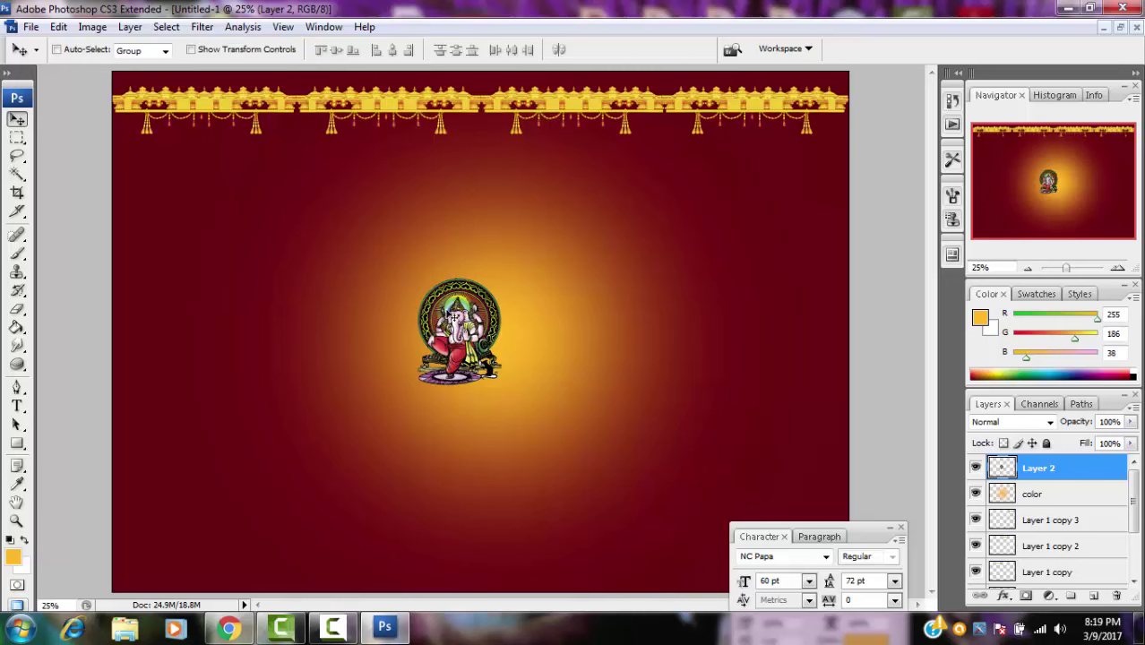
# Free Transform the Ganesha, enlarging it in stages up to about 343%
pyautogui.click(59, 28)
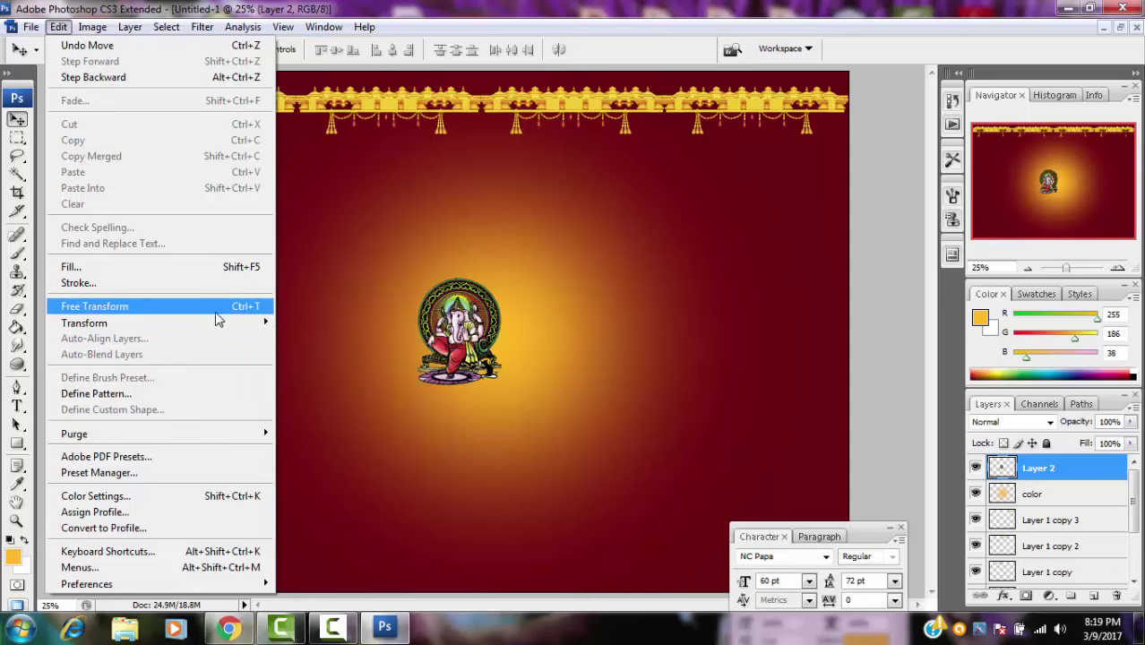
pyautogui.click(441, 337)
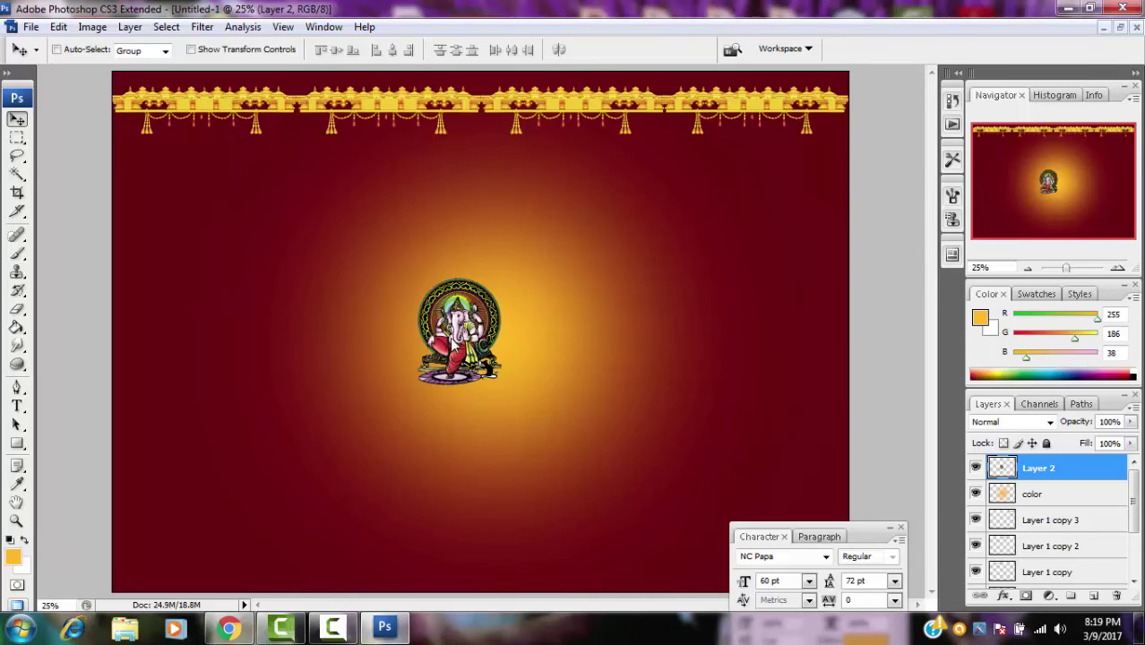
pyautogui.click(59, 26)
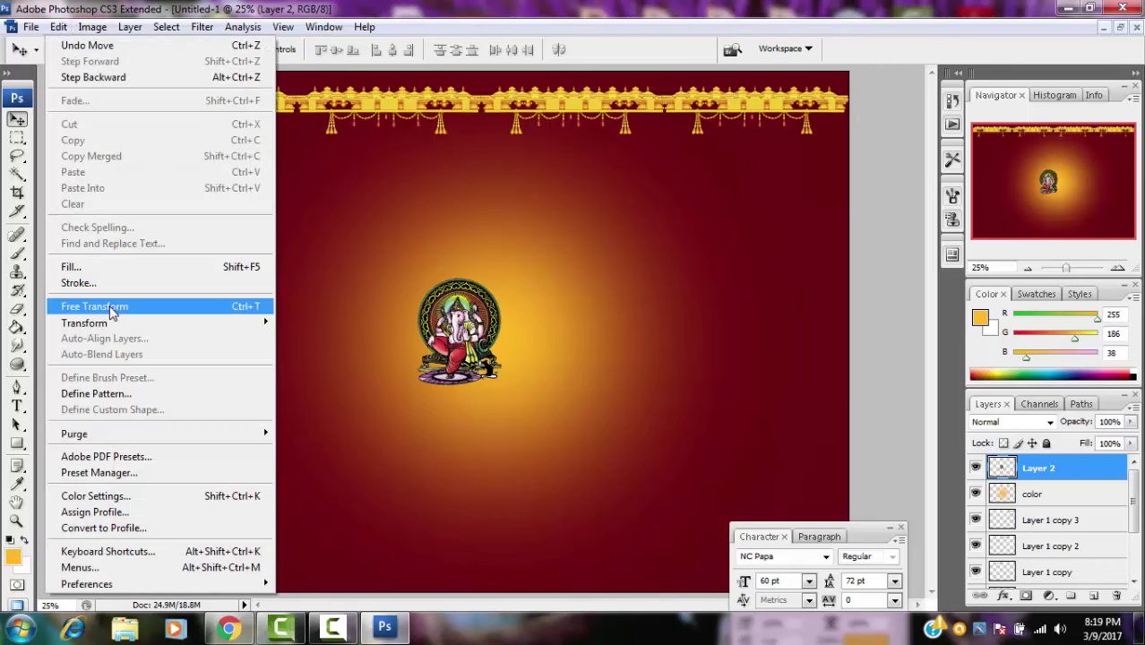
pyautogui.click(112, 307)
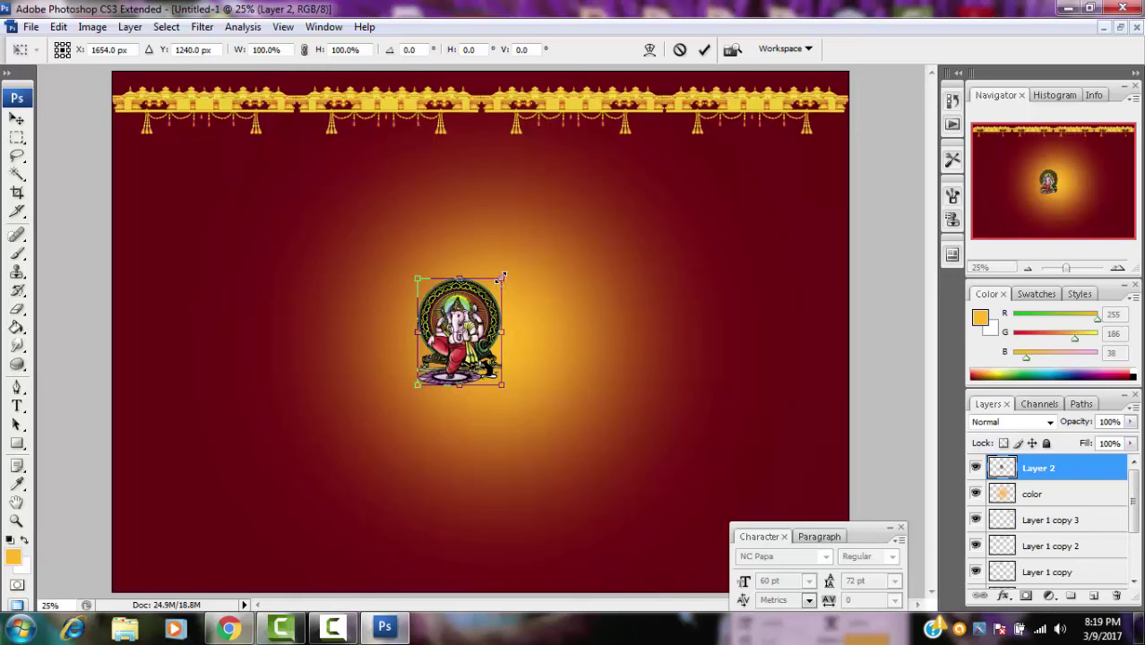
pyautogui.moveTo(507, 271); pyautogui.dragTo(584, 212)
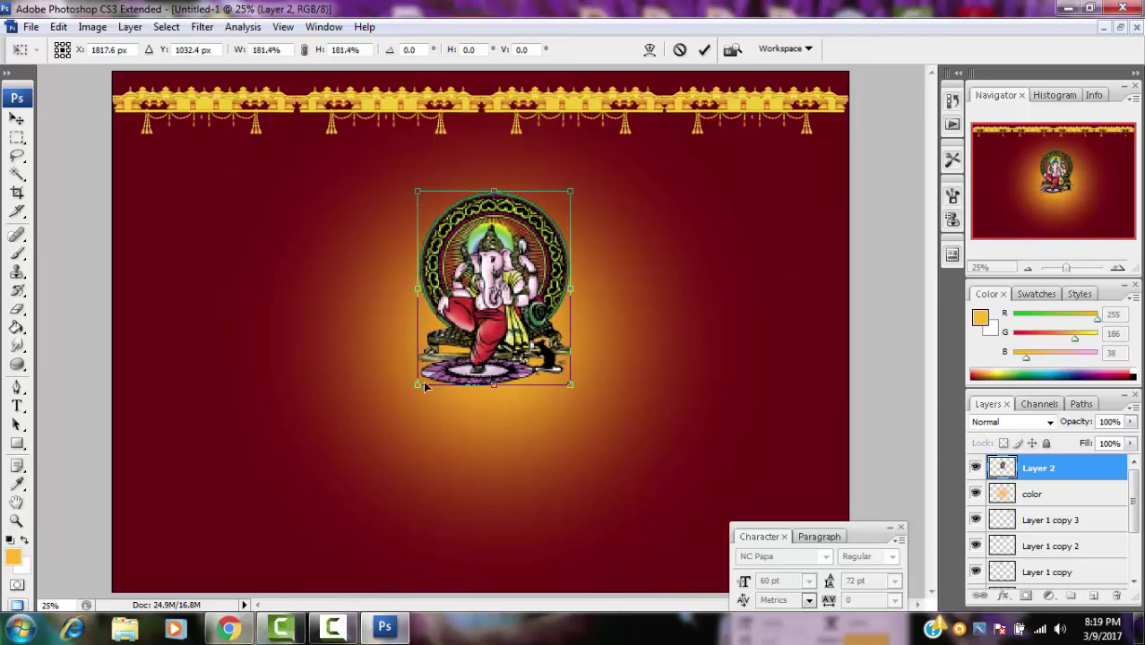
pyautogui.moveTo(413, 389); pyautogui.dragTo(334, 490)
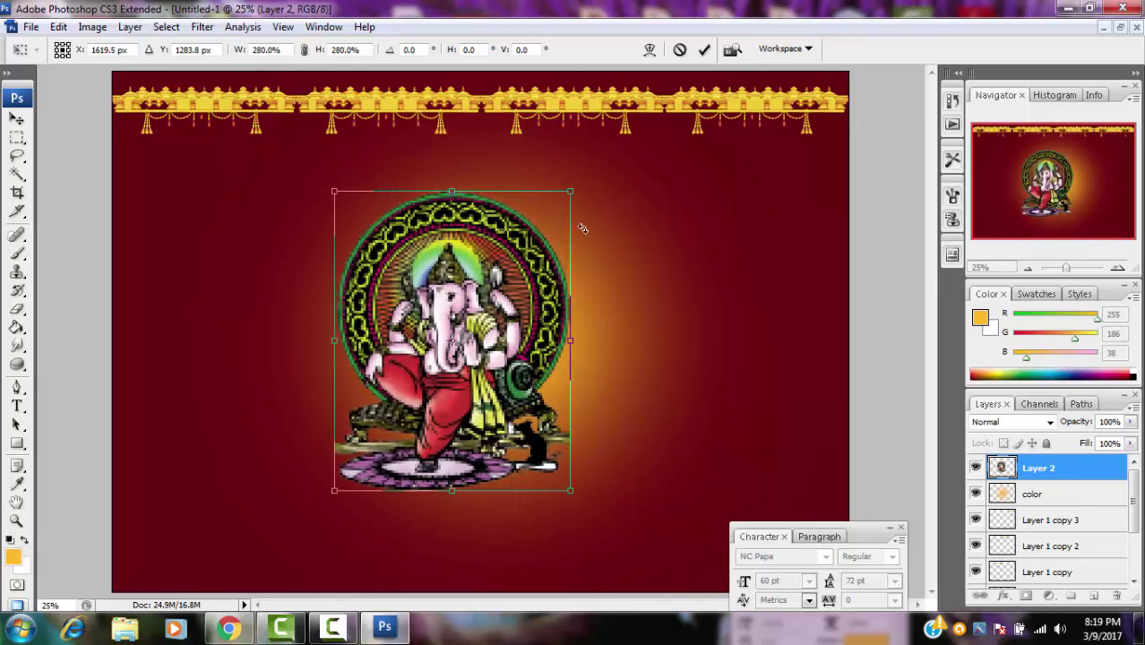
pyautogui.moveTo(576, 190); pyautogui.dragTo(599, 156)
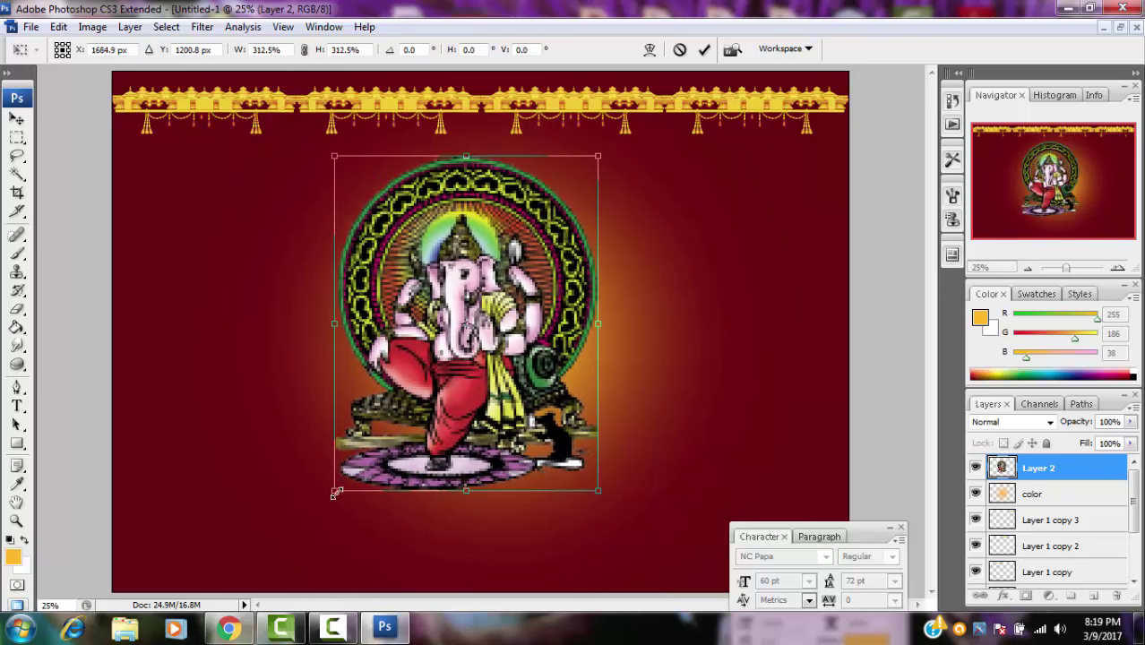
pyautogui.moveTo(336, 492); pyautogui.dragTo(308, 524)
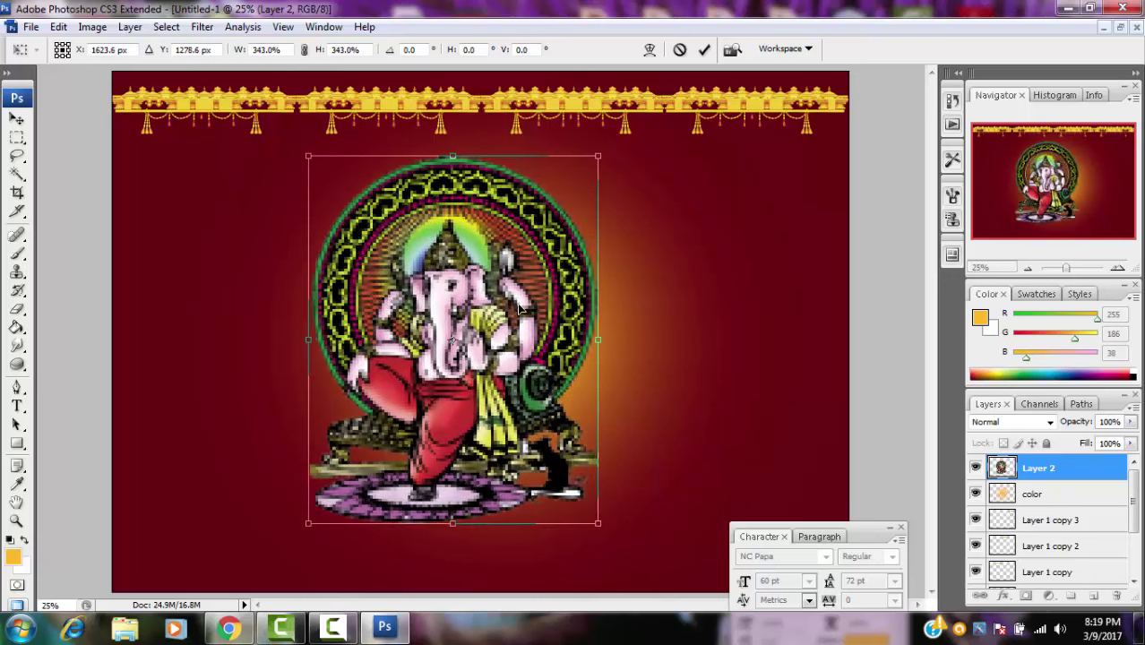
# Scale the Ganesha back to about 265%, commit, and nudge it into place
pyautogui.moveTo(519, 309); pyautogui.dragTo(541, 309)
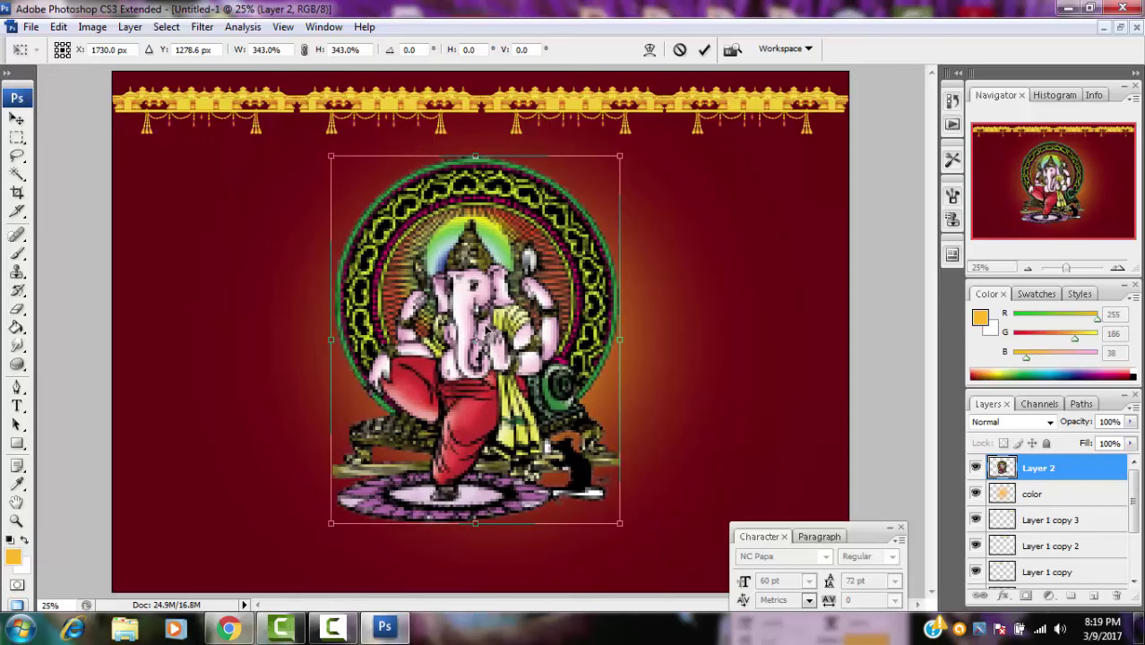
pyautogui.moveTo(333, 525); pyautogui.dragTo(376, 464)
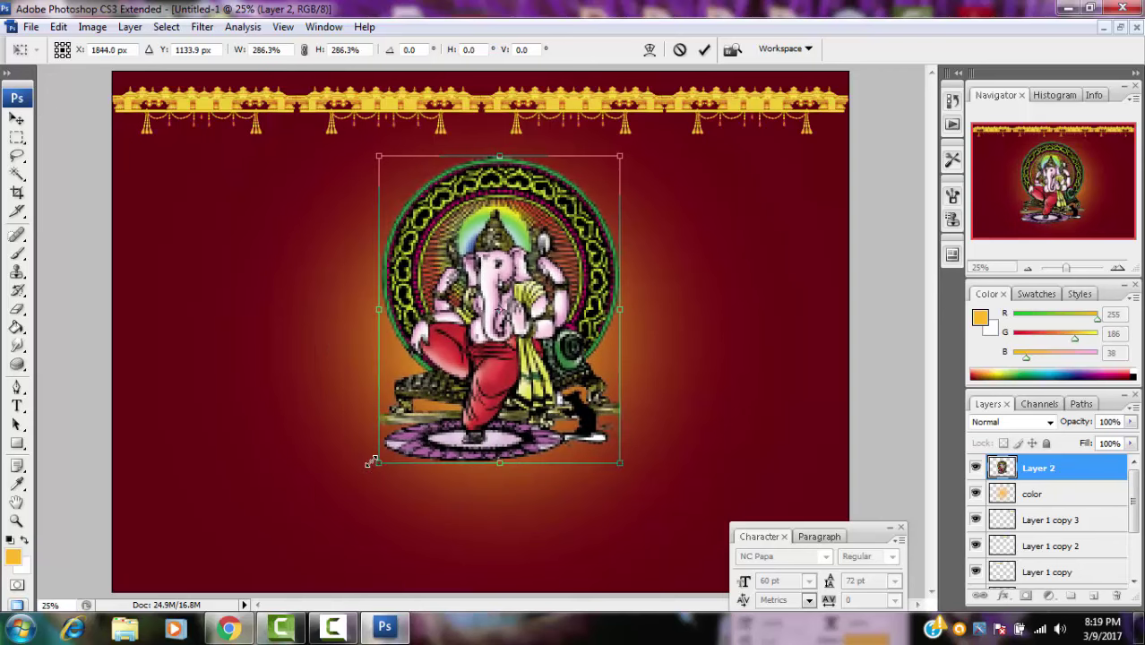
pyautogui.moveTo(622, 156); pyautogui.dragTo(602, 179)
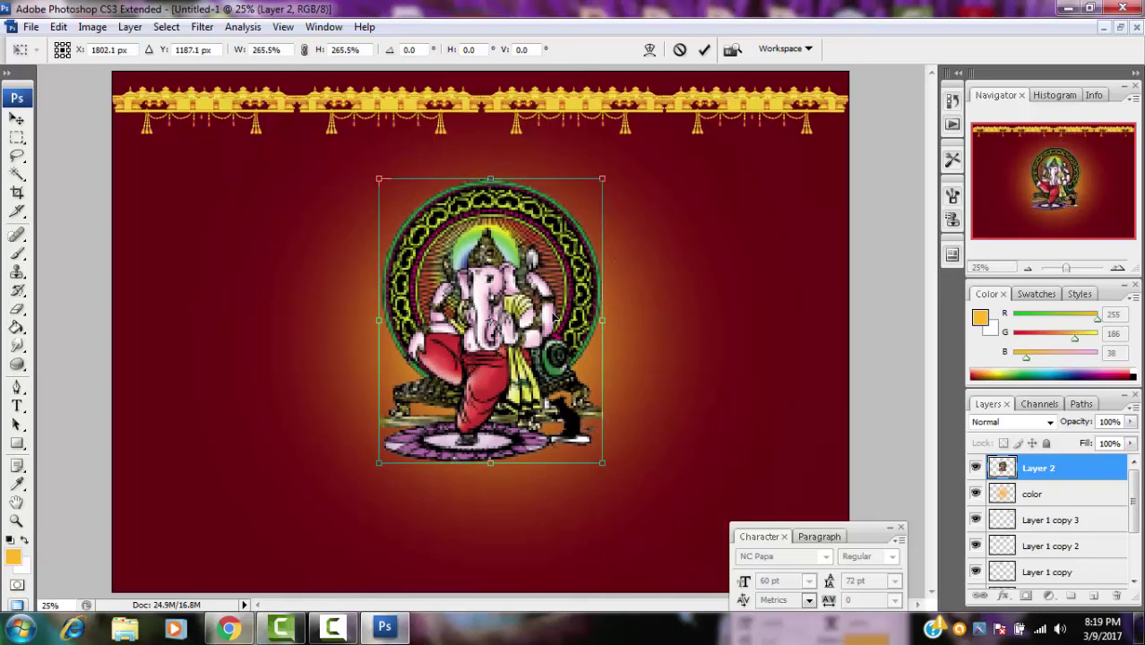
pyautogui.press('Return')
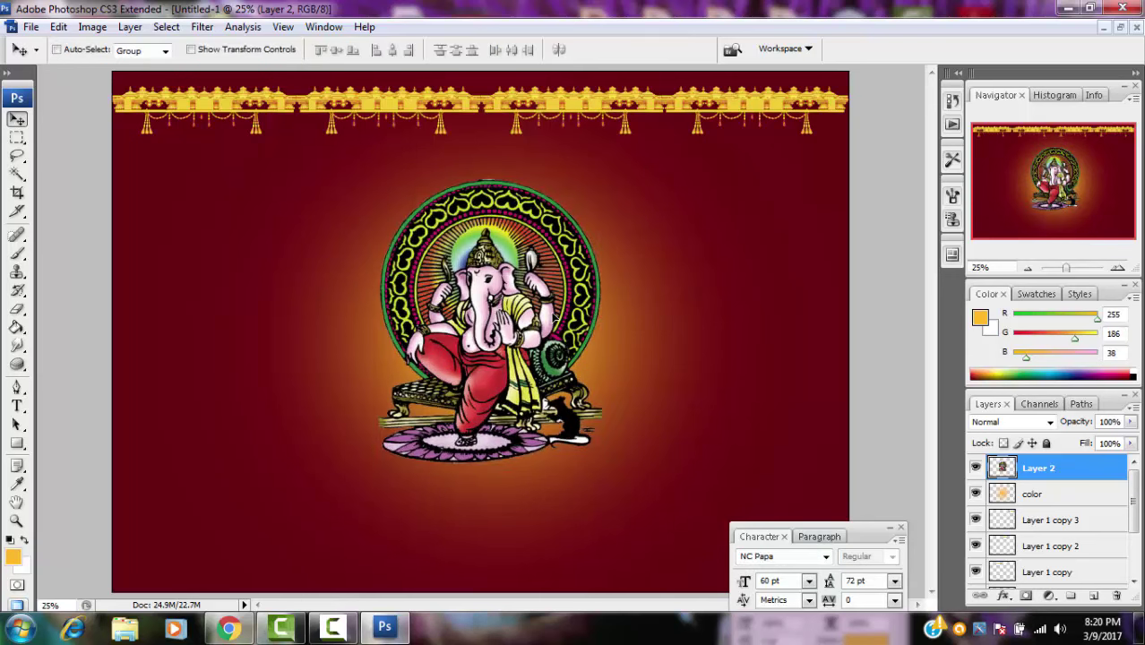
pyautogui.moveTo(544, 292)
pyautogui.mouseDown()
pyautogui.moveTo(536, 305)
pyautogui.moveTo(536, 292)
pyautogui.mouseUp()
pyautogui.moveTo(874, 542); pyautogui.dragTo(866, 584)
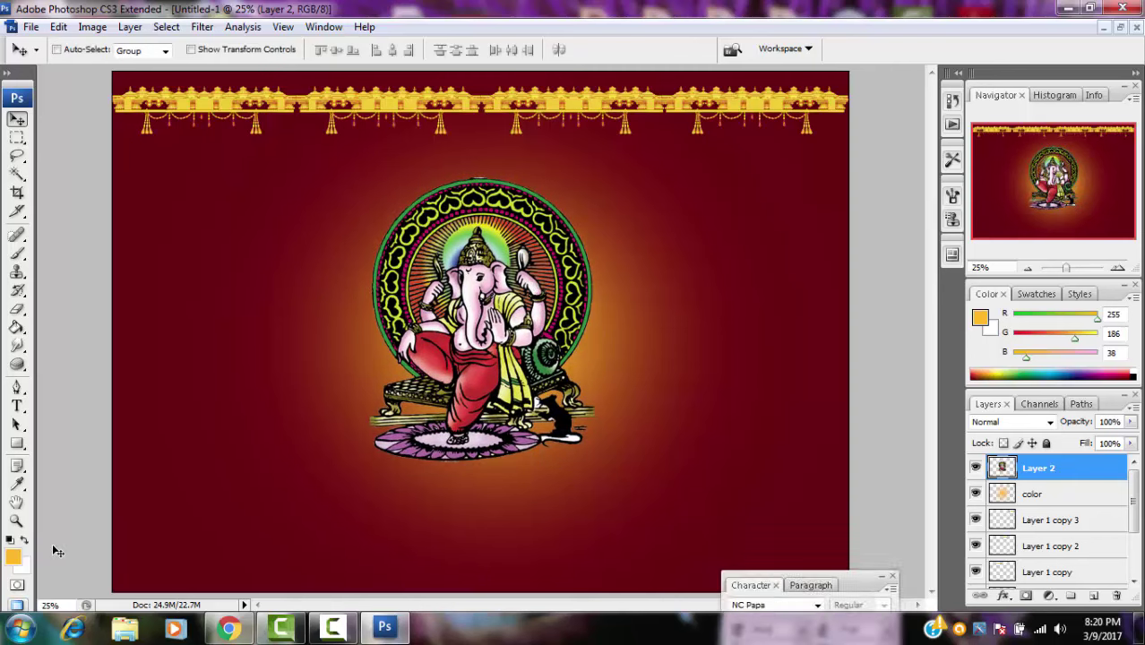
# Zoom out to 25% so the whole card with border and Ganesha fits
pyautogui.click(17, 521)
pyautogui.click(187, 99)
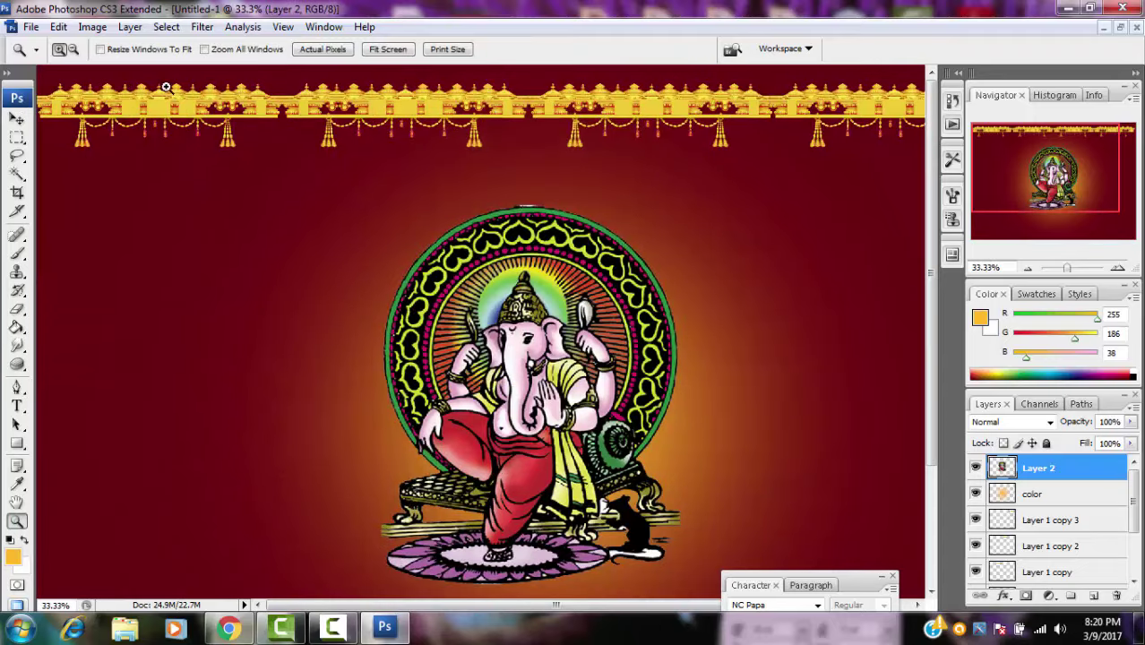
pyautogui.click(152, 85)
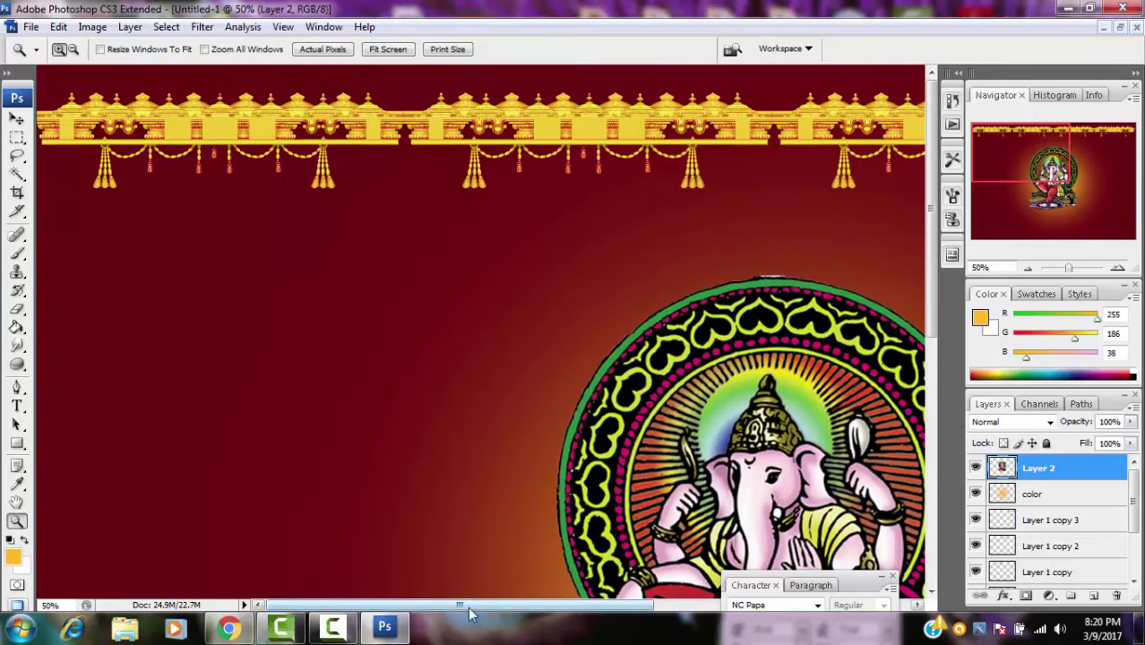
pyautogui.moveTo(455, 611); pyautogui.dragTo(610, 606)
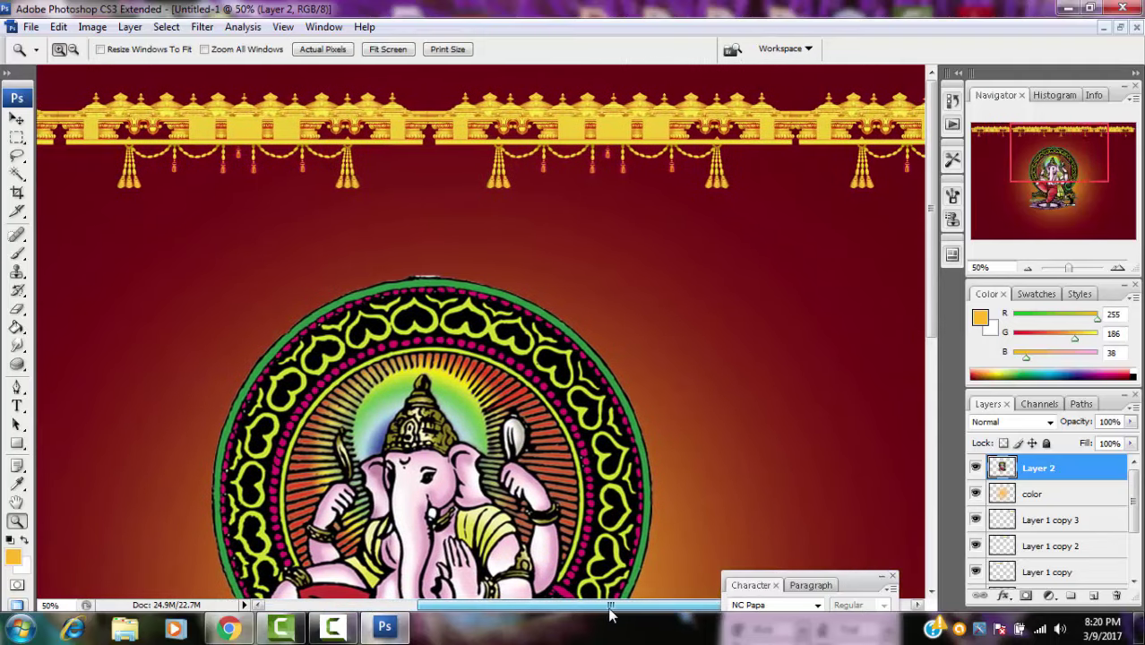
pyautogui.moveTo(935, 303); pyautogui.dragTo(939, 432)
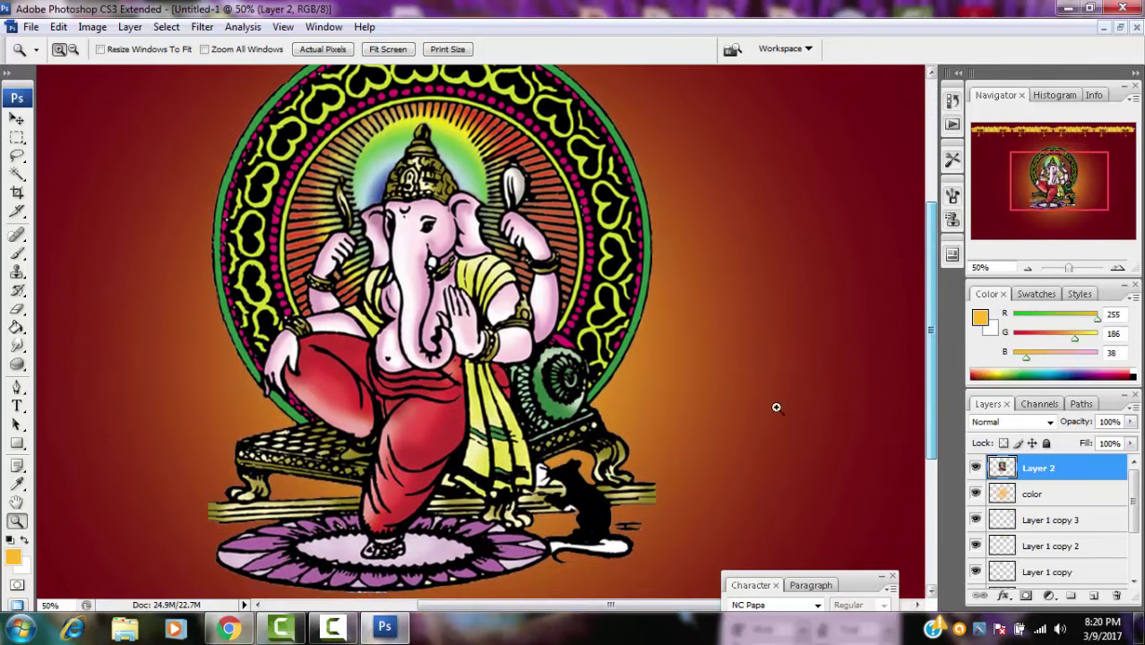
pyautogui.click(73, 49)
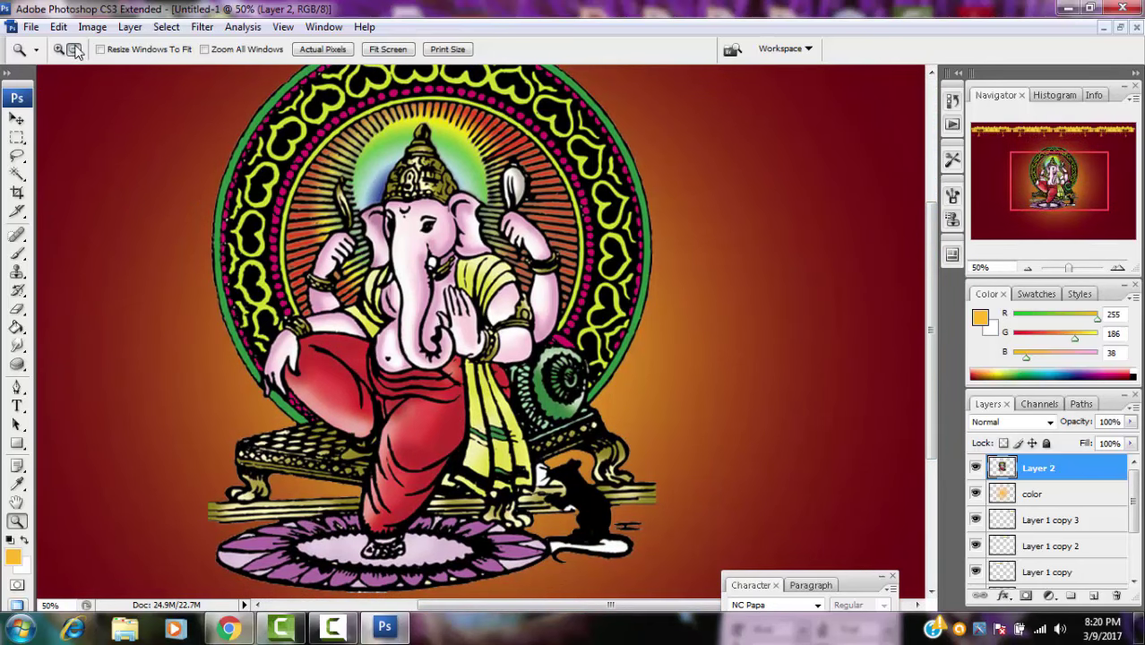
pyautogui.click(374, 256)
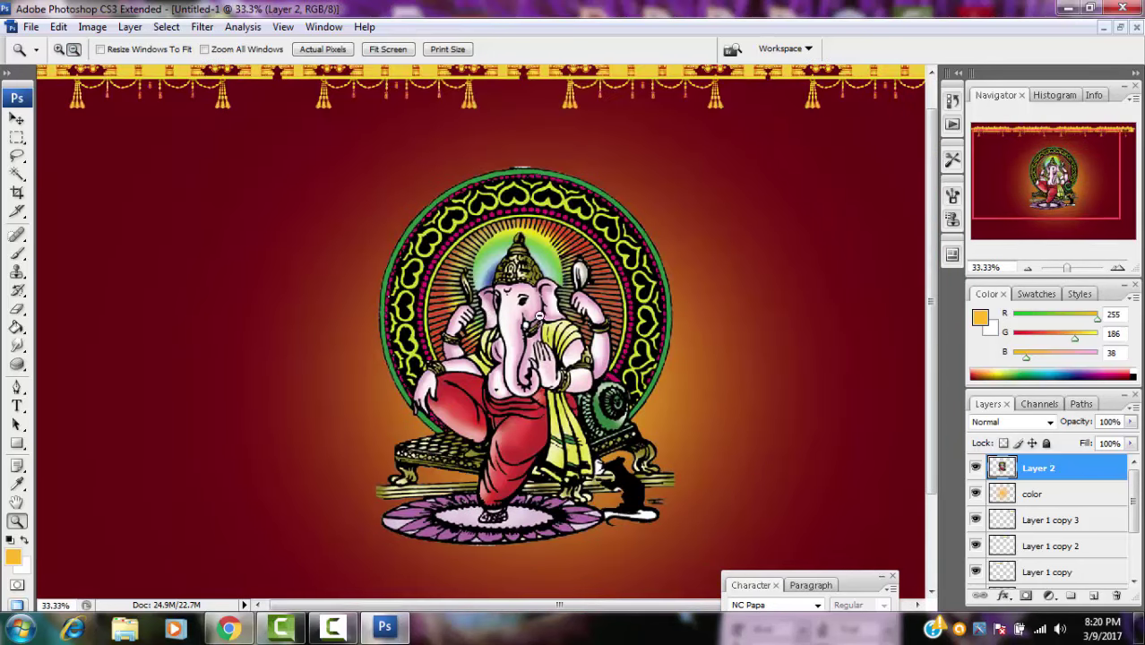
pyautogui.click(500, 444)
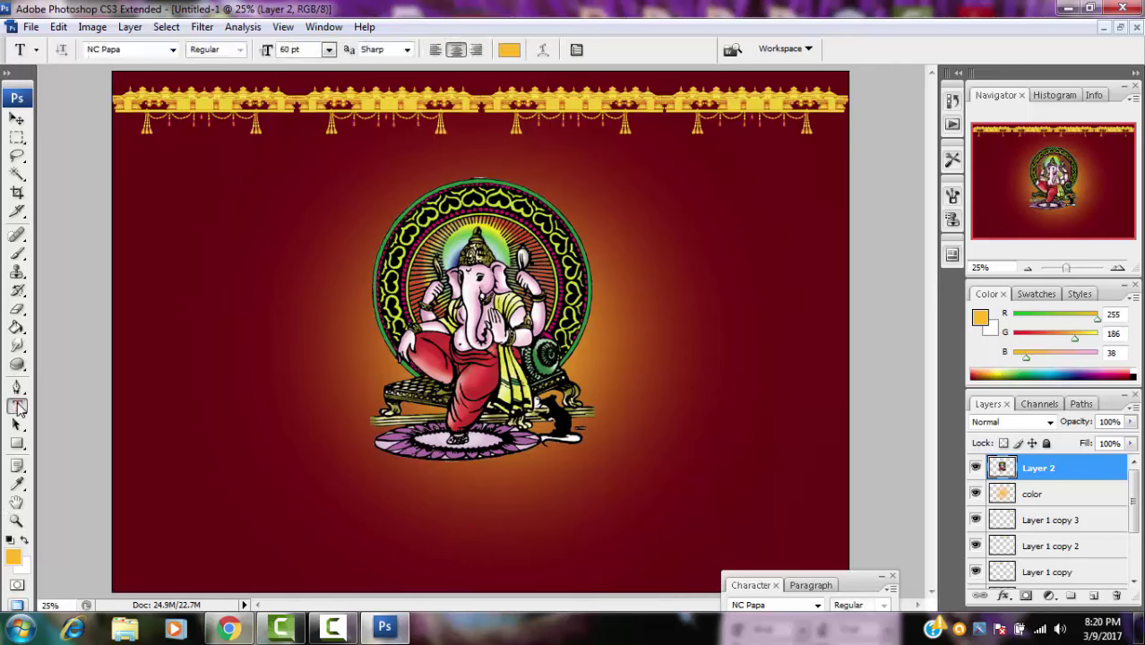
# Type the title திருமண அழைப்பிதழ் in NC Papa 60 pt and centre it below Ganesha
pyautogui.click(17, 406)
pyautogui.click(333, 522)
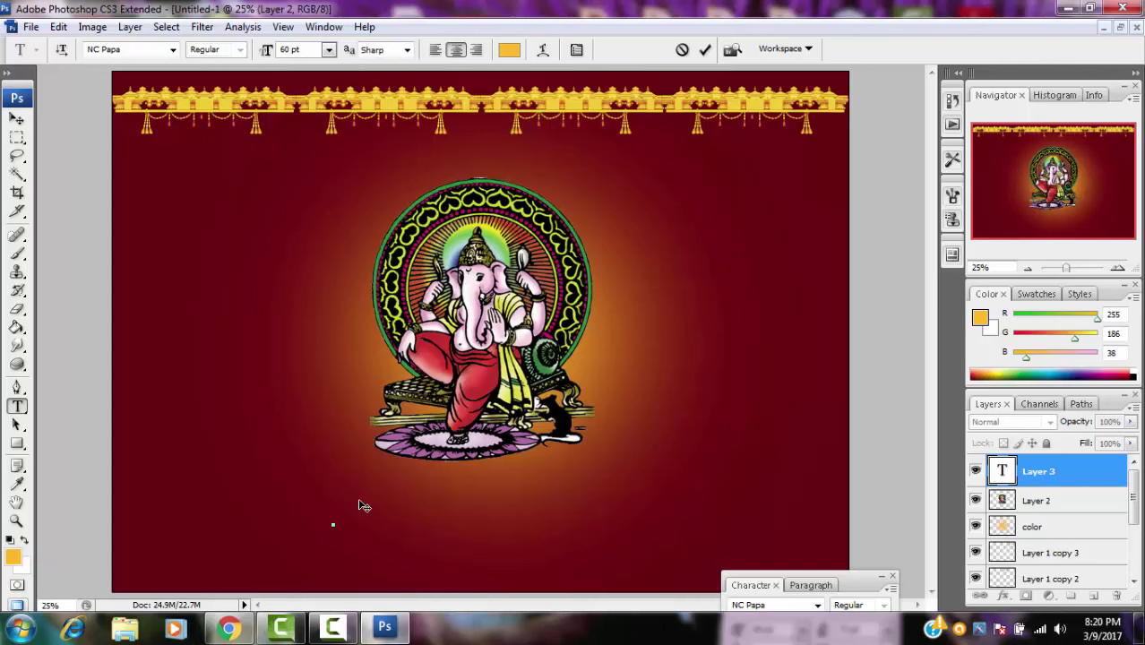
pyautogui.write('FP')
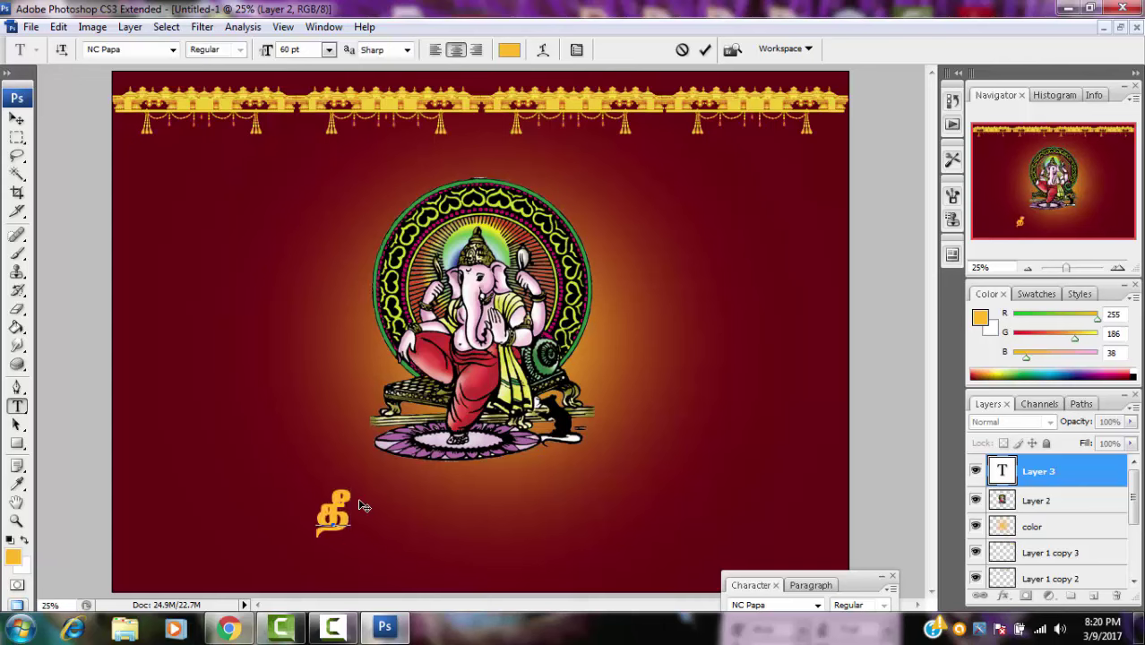
pyautogui.write('U')
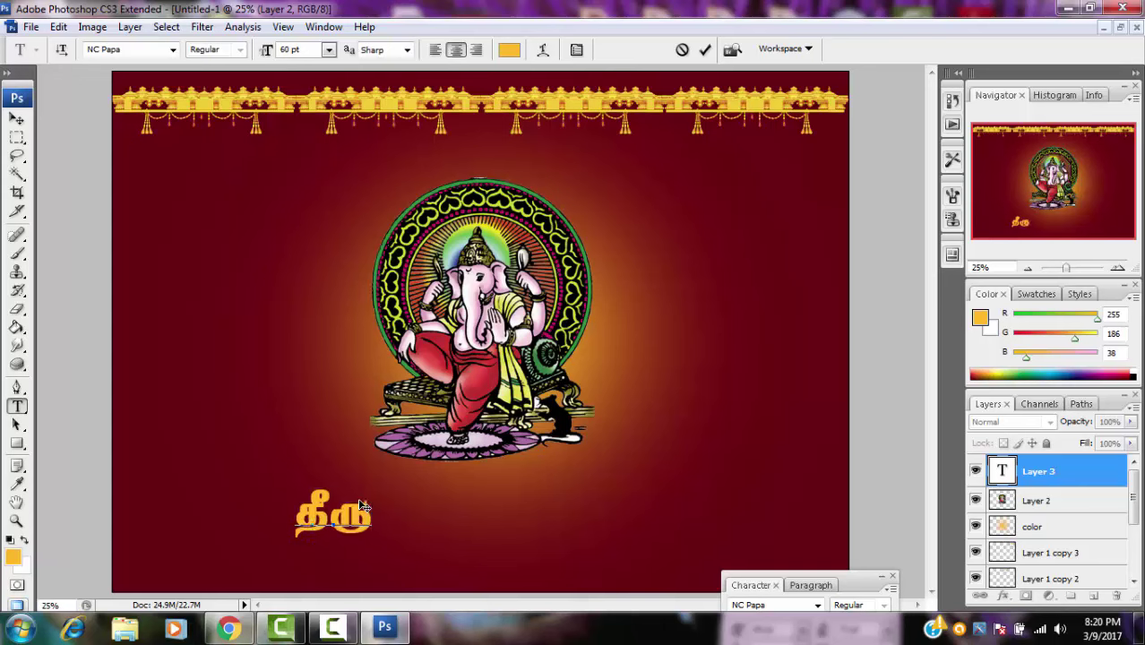
pyautogui.press('BackSpace')
pyautogui.press('BackSpace')
pyautogui.write('p')
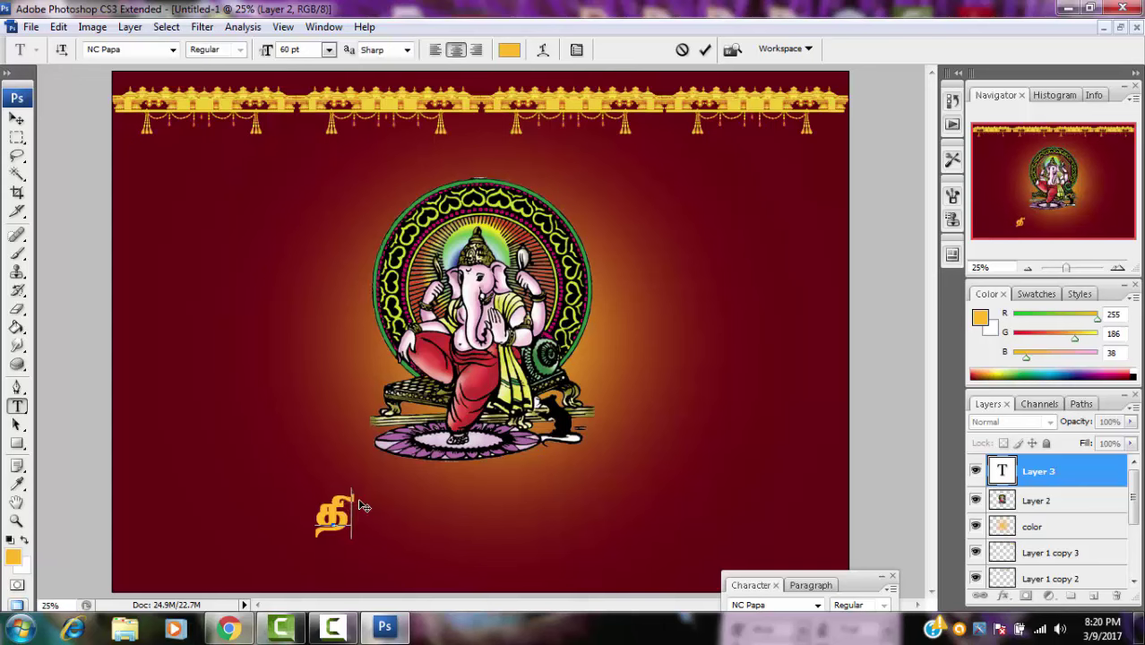
pyautogui.write('U')
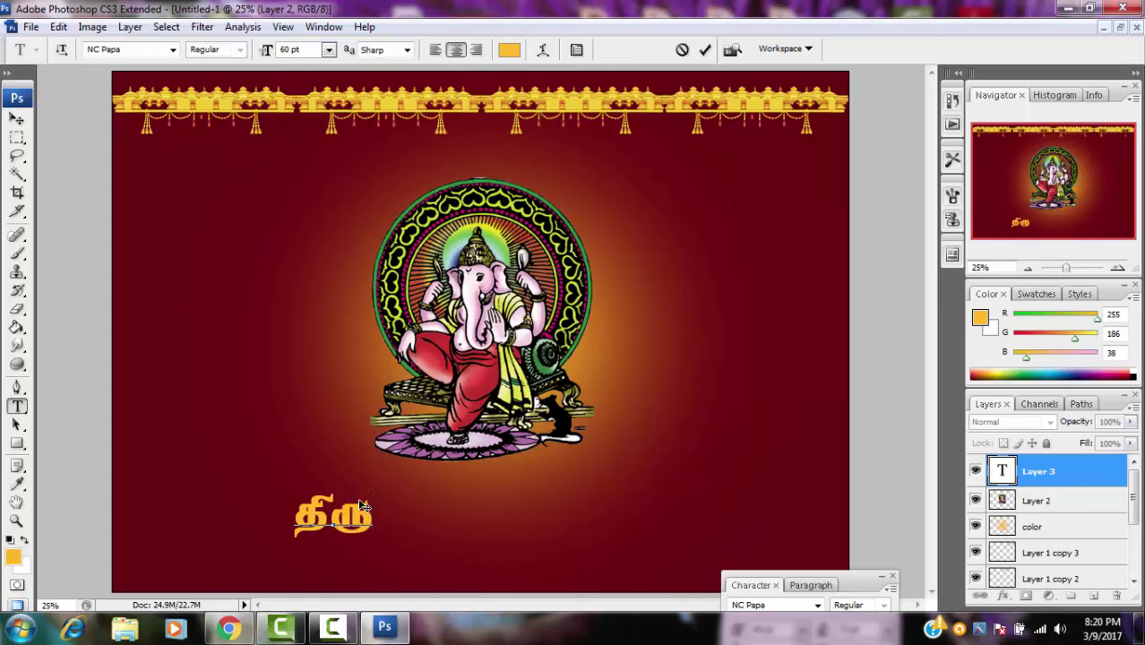
pyautogui.write('kz ')
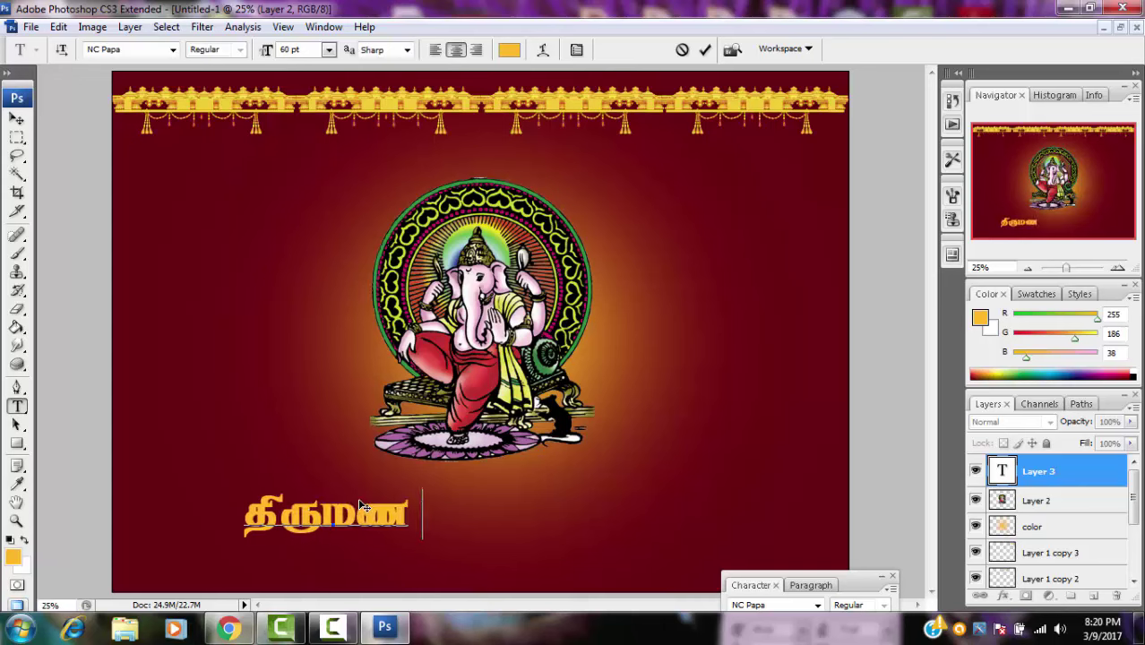
pyautogui.write('miw')
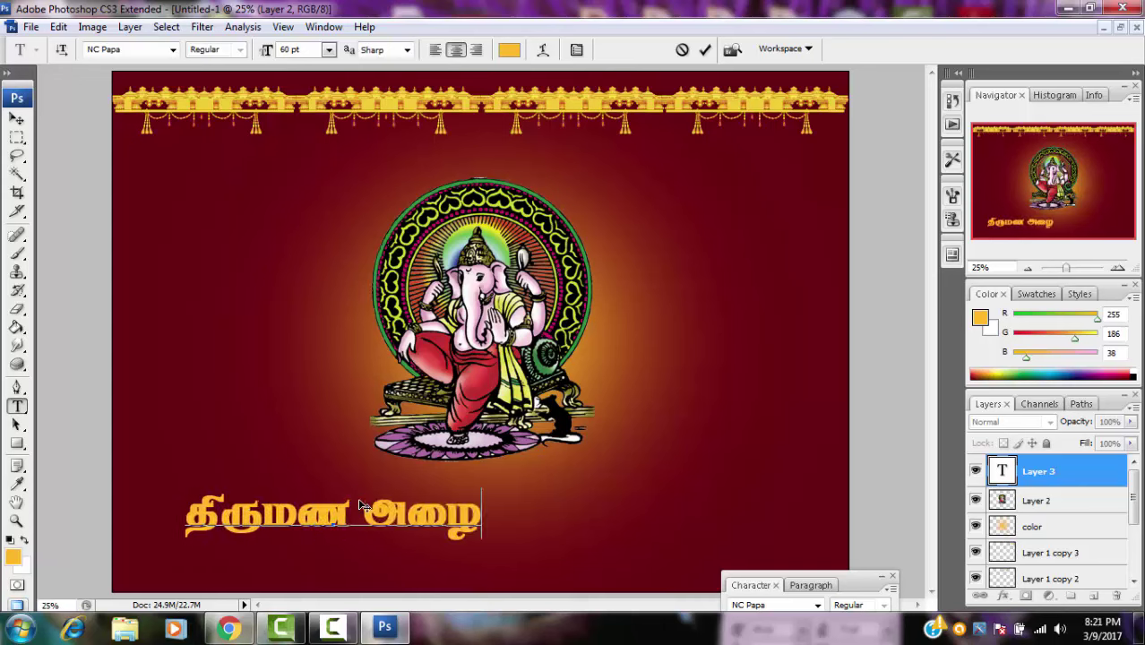
pyautogui.write('g;')
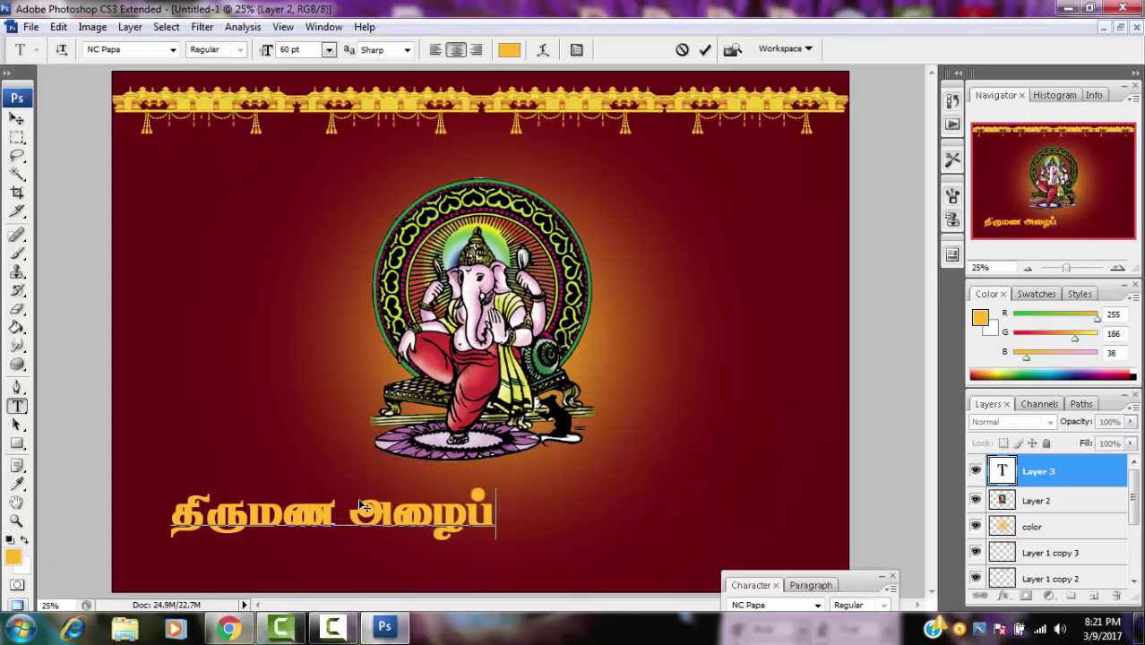
pyautogui.write('gpj')
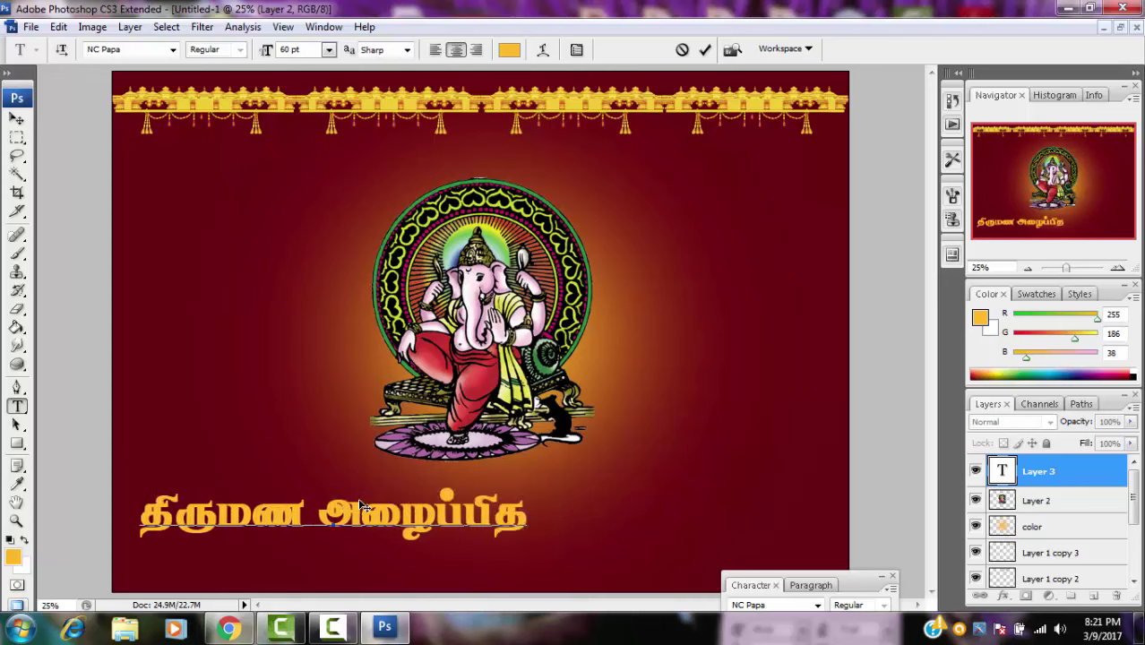
pyautogui.write(';')
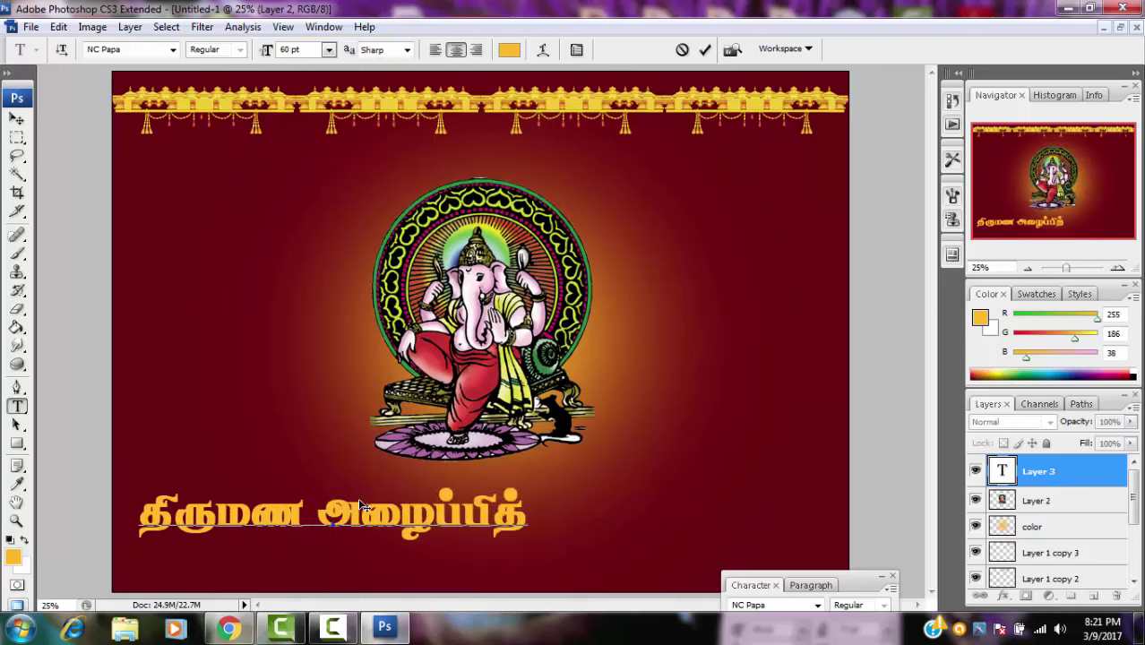
pyautogui.press('BackSpace')
pyautogui.press('BackSpace')
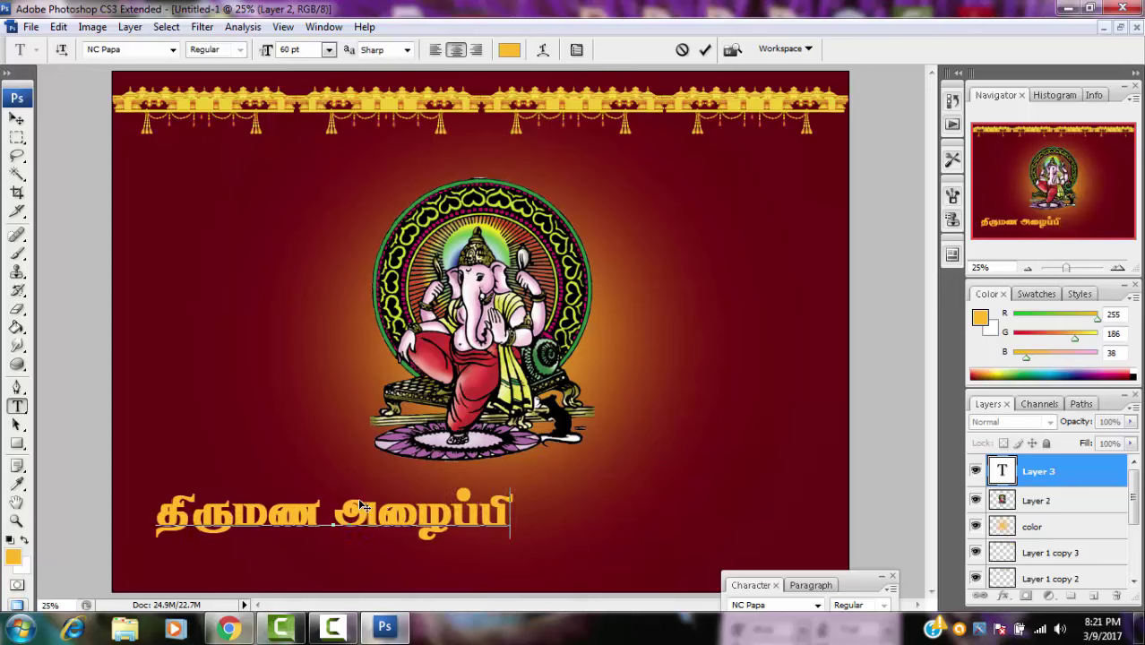
pyautogui.write('jo;')
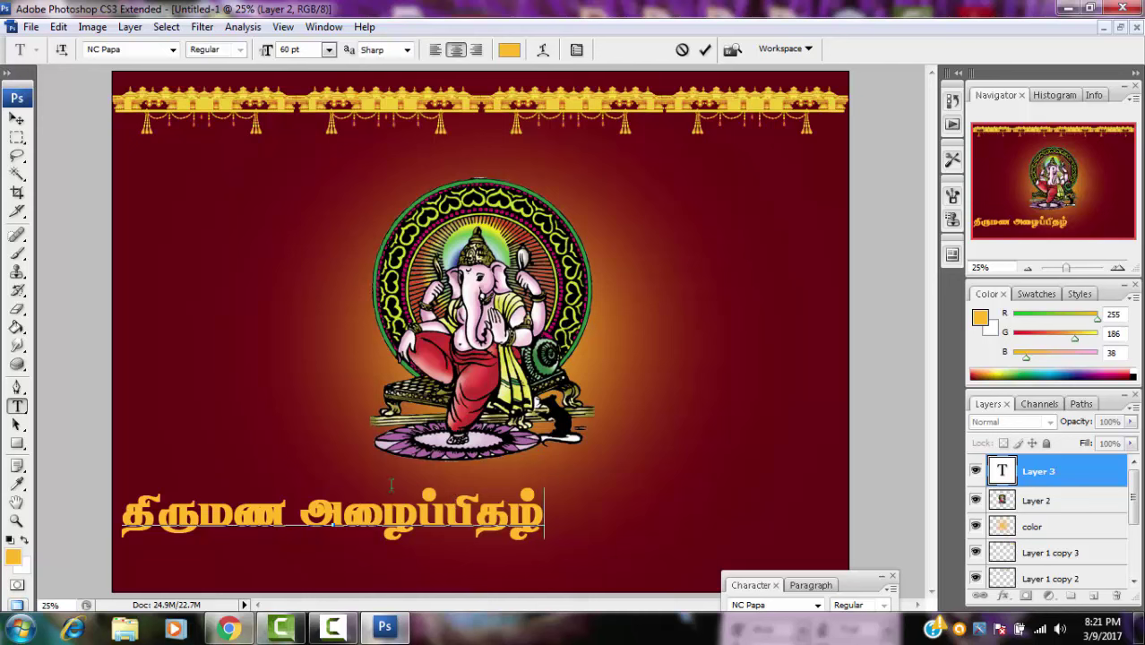
pyautogui.click(17, 119)
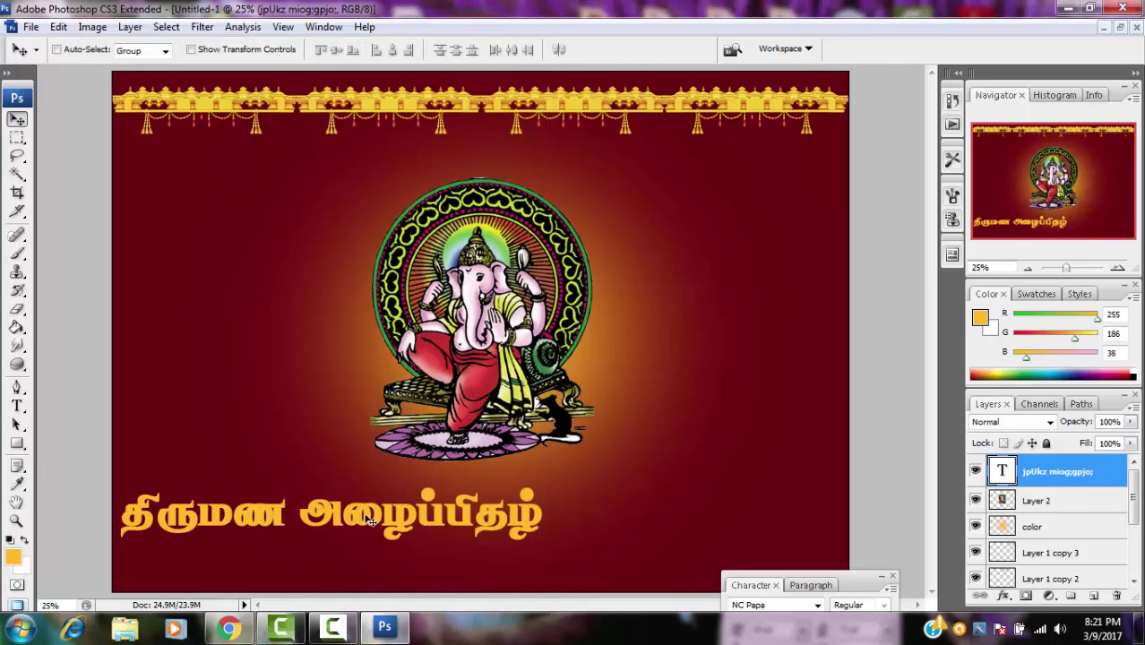
pyautogui.moveTo(367, 518); pyautogui.dragTo(517, 505)
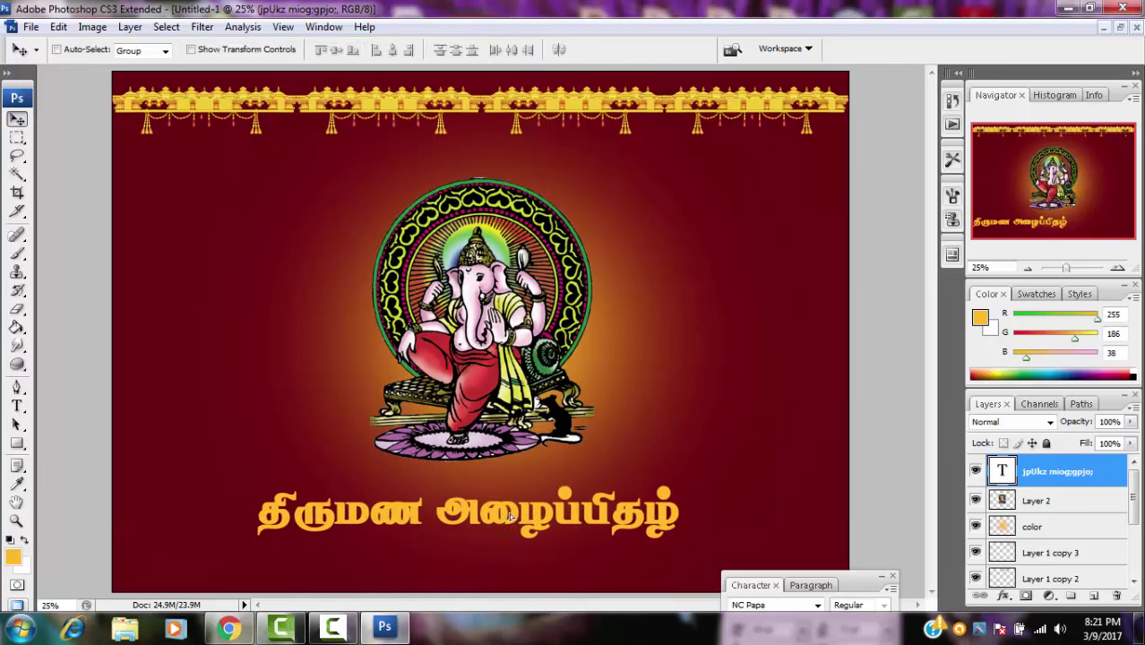
# Give the title layer a white (ffffff) Color Overlay
pyautogui.doubleClick(1110, 470)
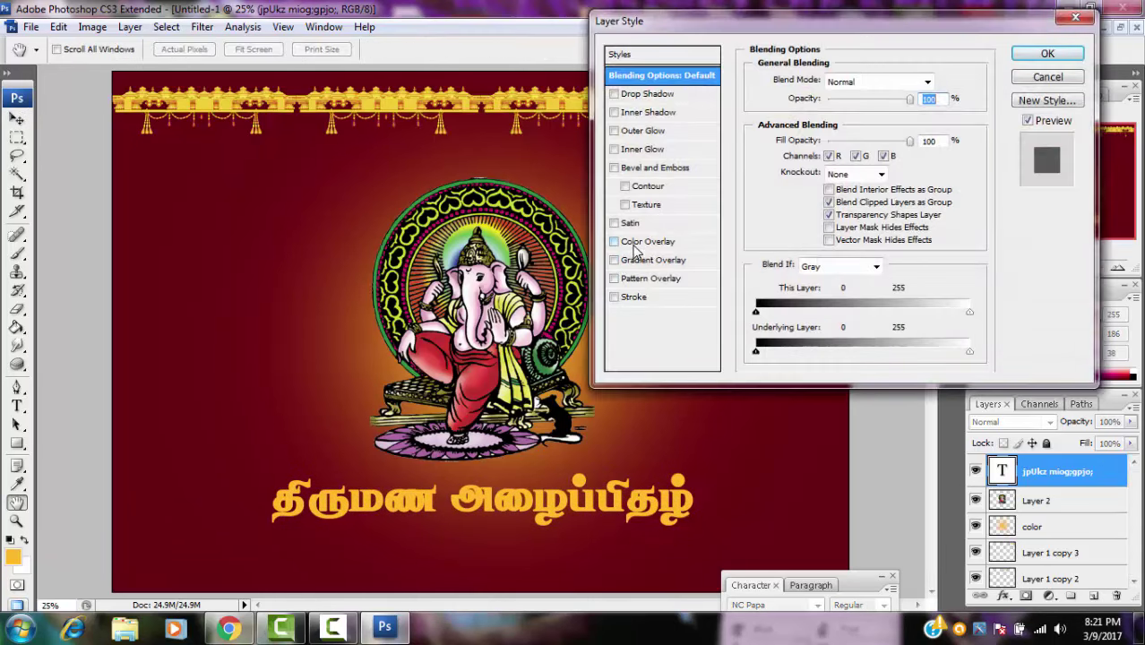
pyautogui.click(645, 242)
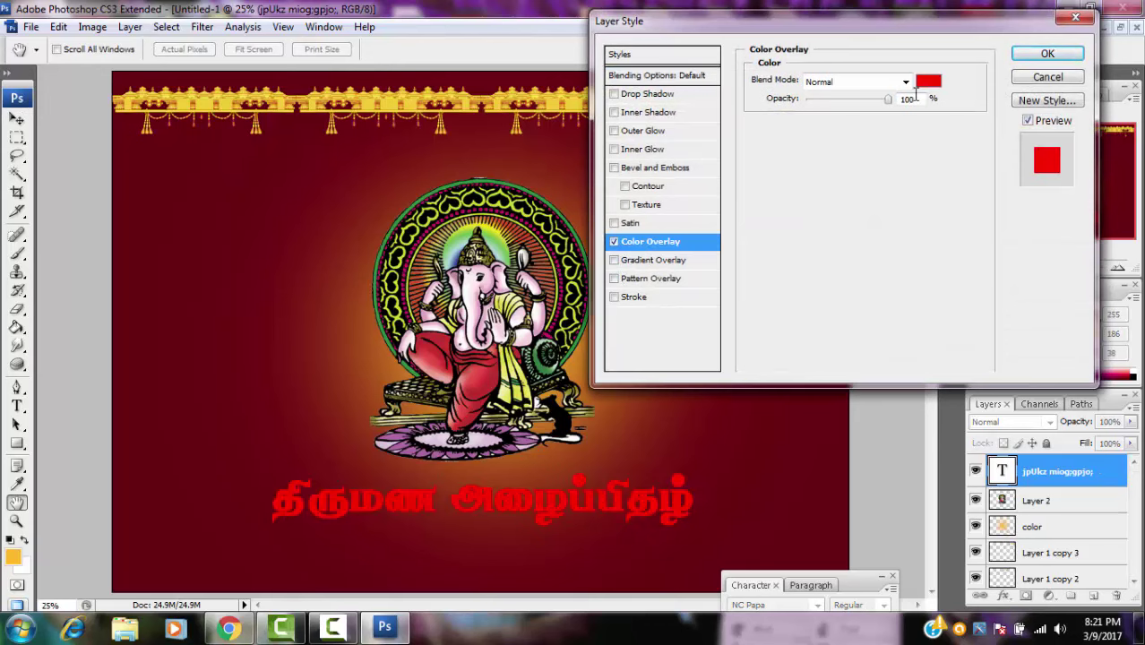
pyautogui.click(928, 81)
pyautogui.moveTo(654, 305); pyautogui.dragTo(578, 244)
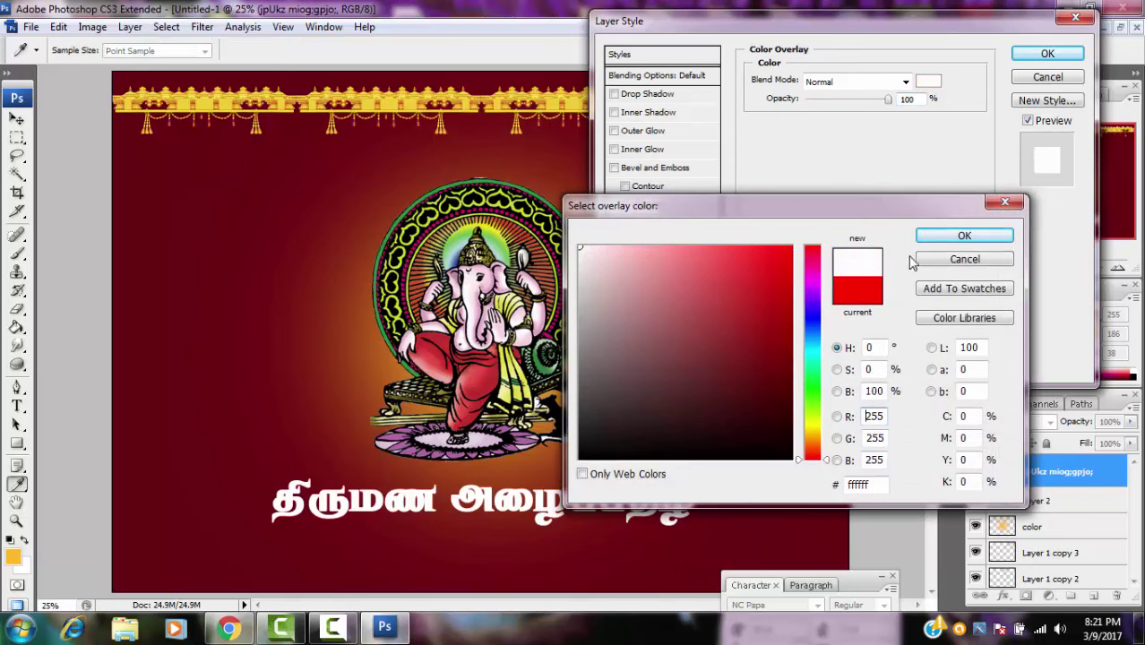
pyautogui.click(964, 237)
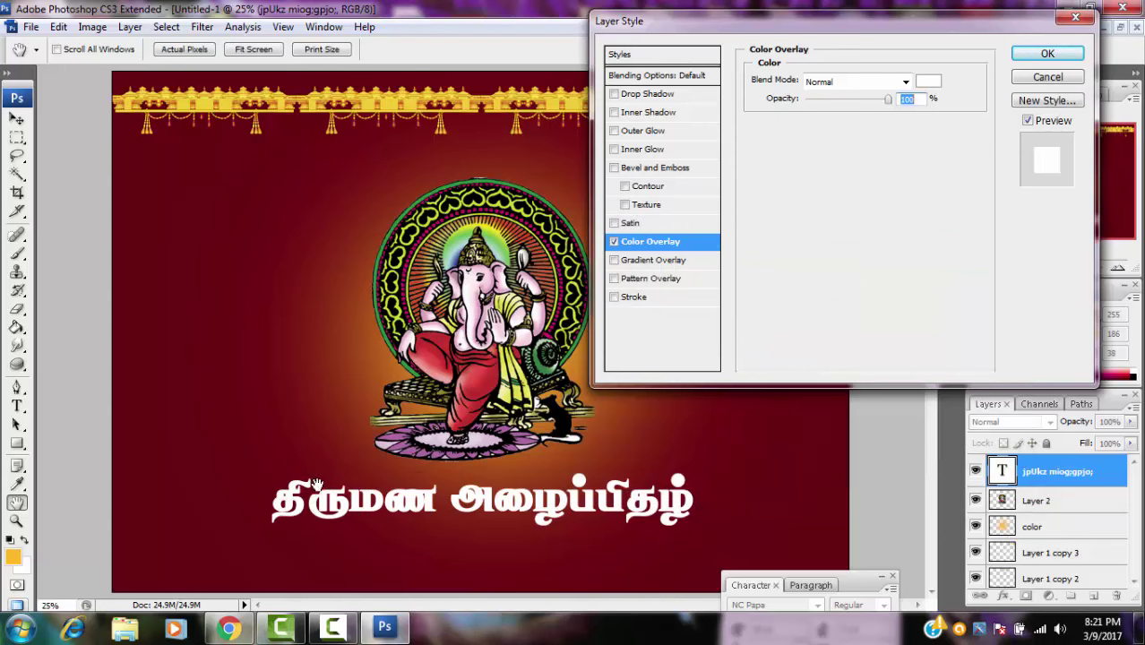
# Add a Drop Shadow with increased Distance and apply the layer style
pyautogui.click(645, 94)
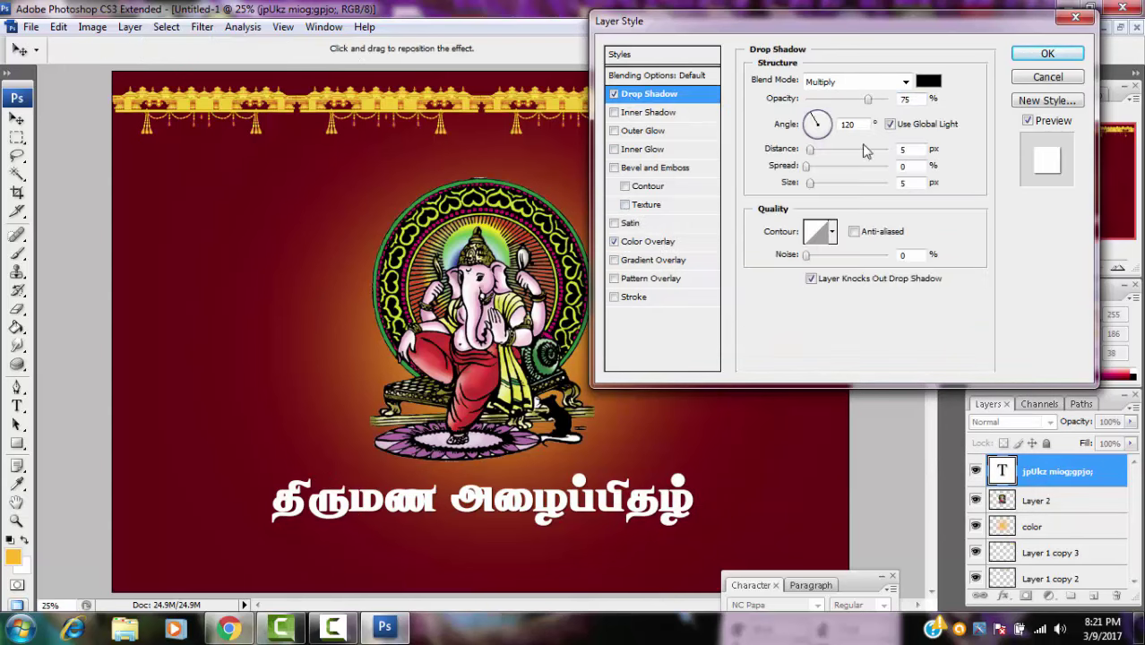
pyautogui.moveTo(810, 149); pyautogui.dragTo(828, 156)
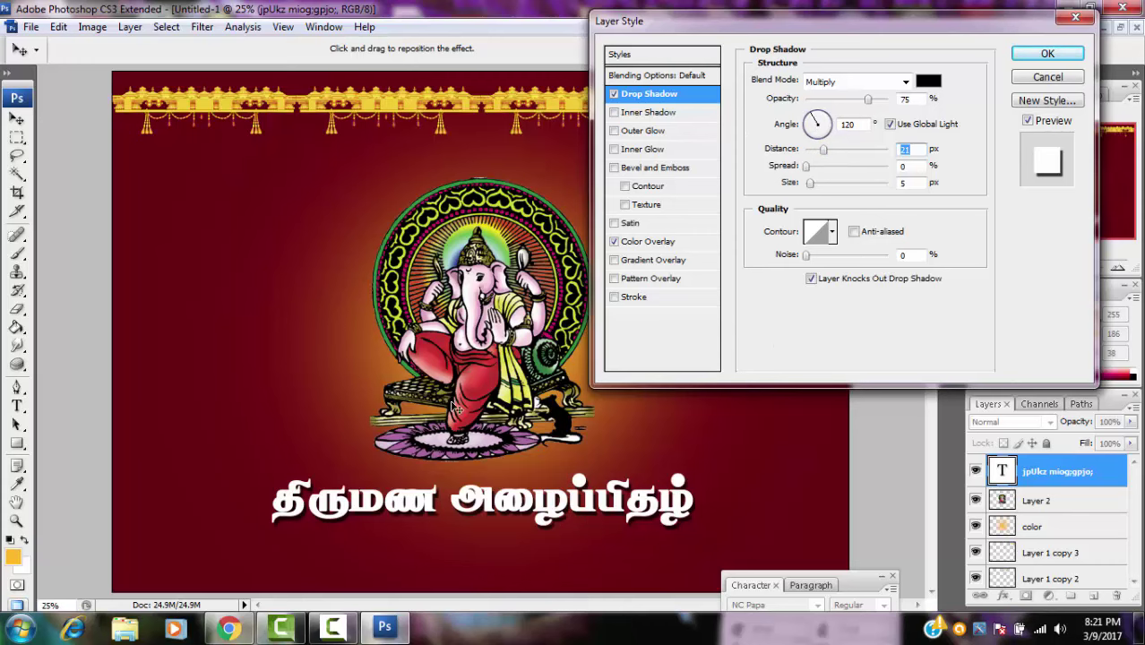
pyautogui.click(1031, 58)
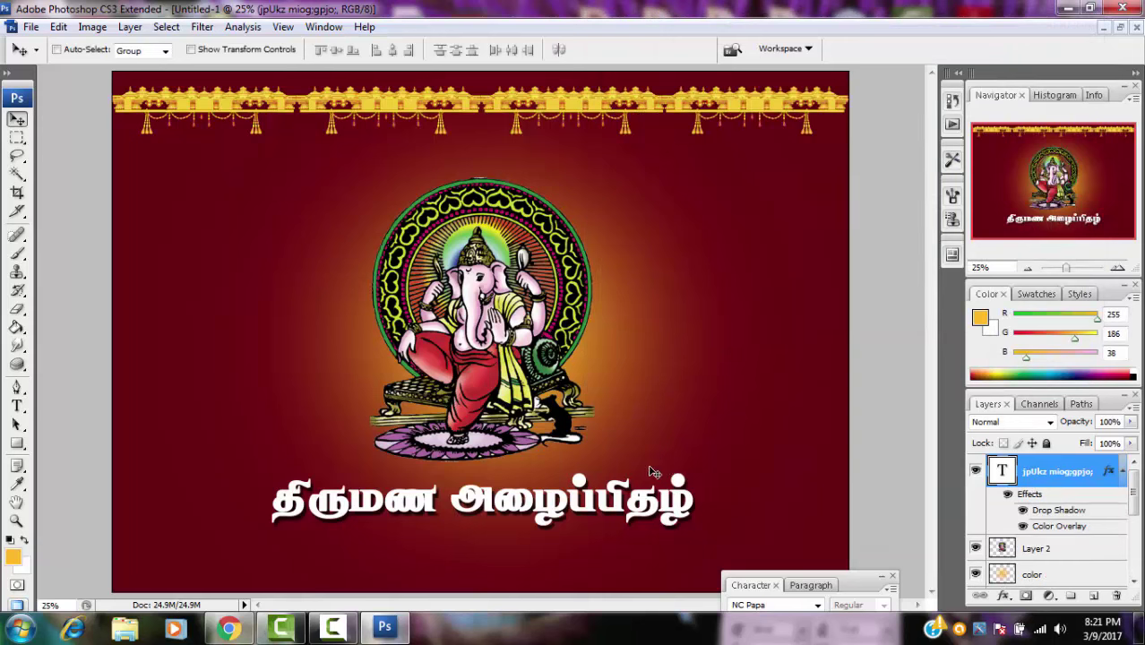
pyautogui.click(17, 521)
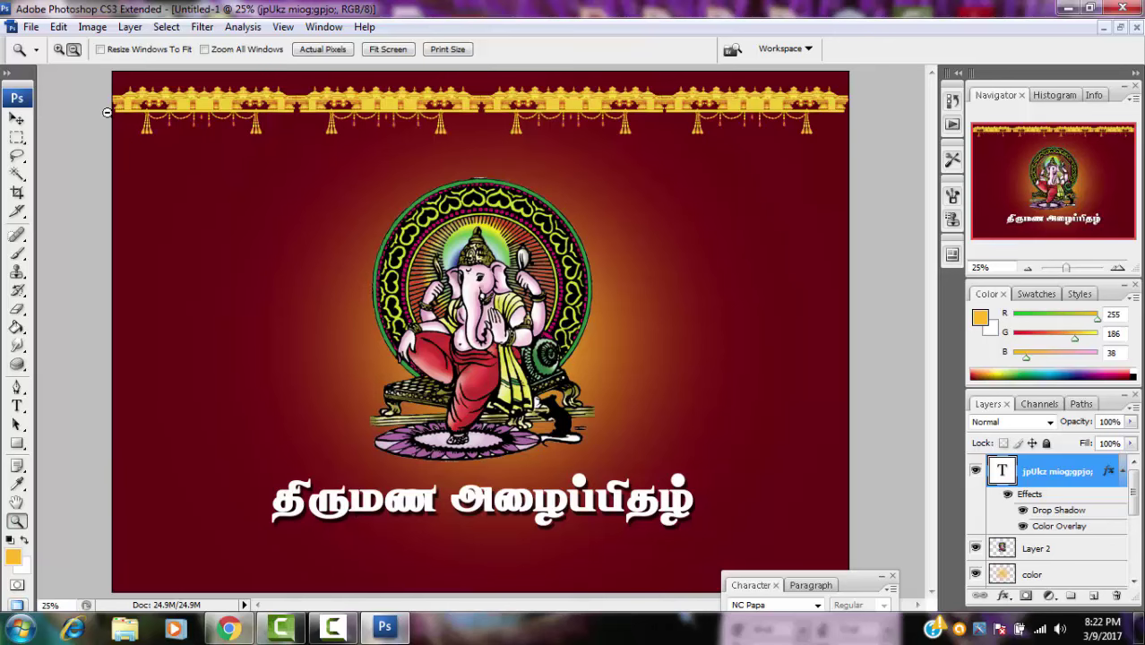
pyautogui.click(293, 111)
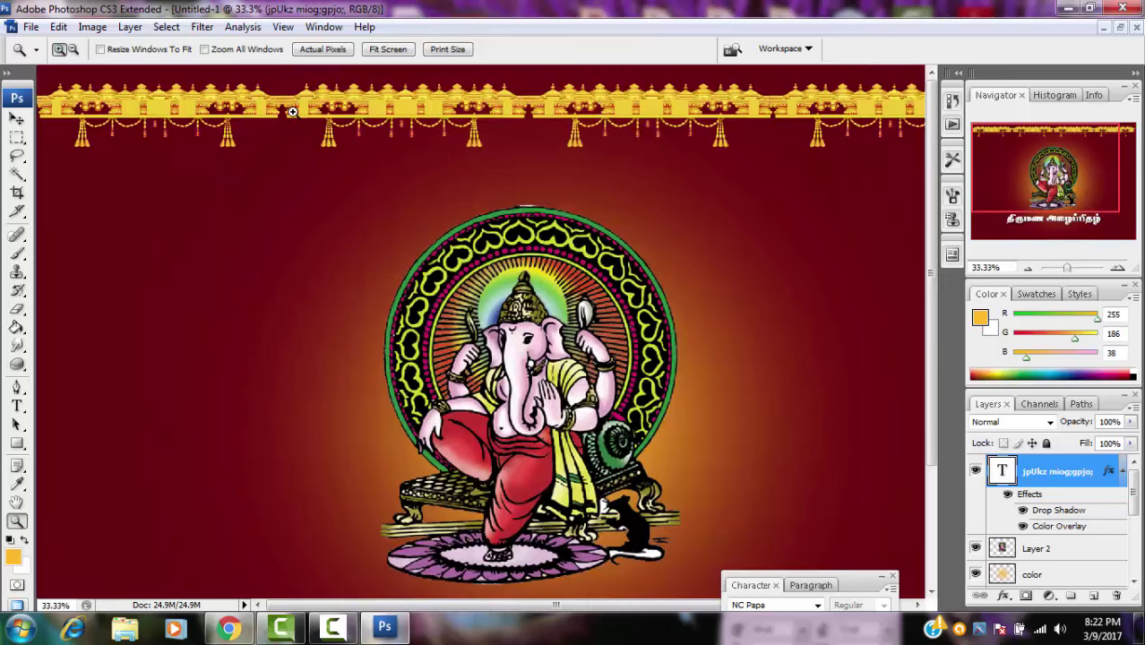
pyautogui.click(293, 111)
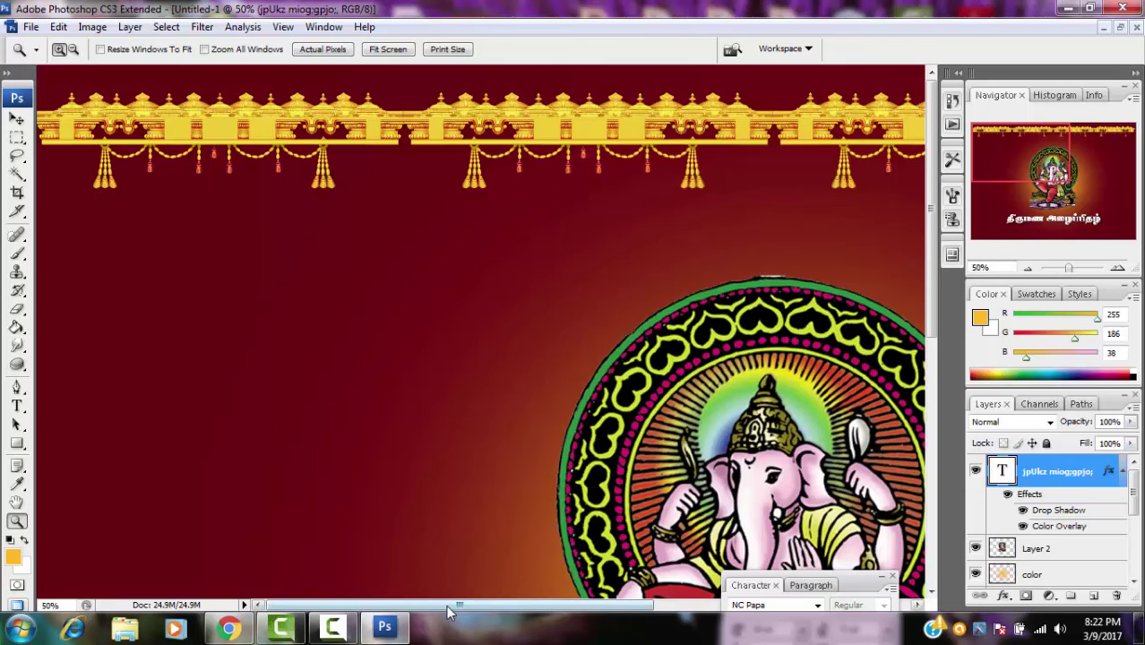
pyautogui.moveTo(453, 606); pyautogui.dragTo(591, 606)
pyautogui.moveTo(937, 320); pyautogui.dragTo(938, 535)
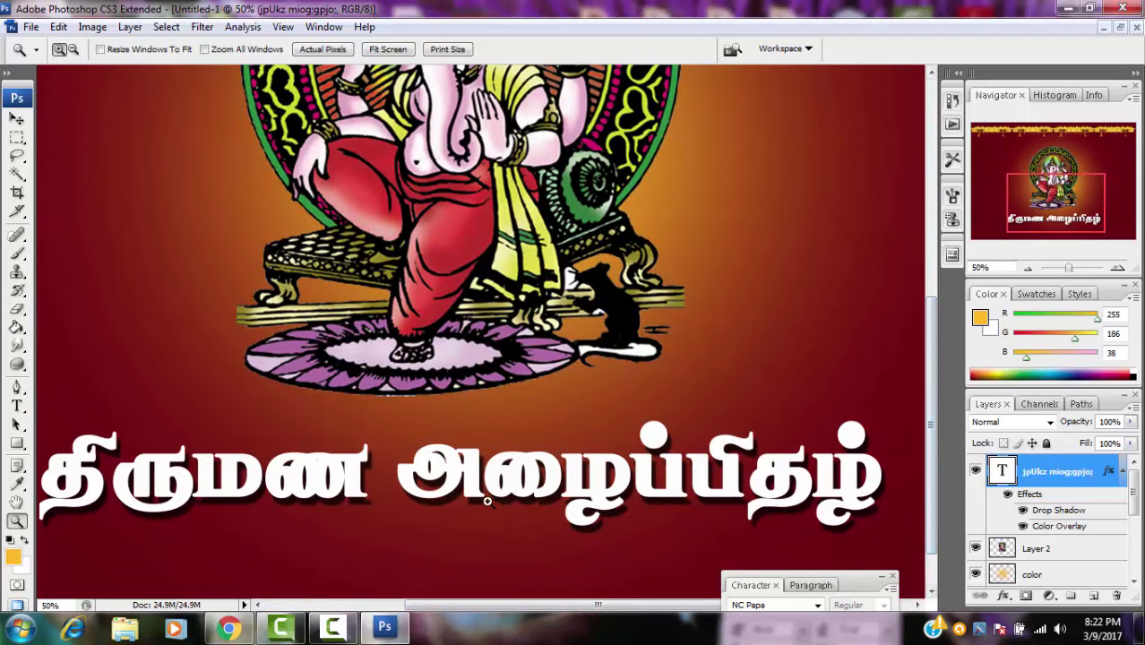
pyautogui.keyDown('alt'); pyautogui.click(262, 211); pyautogui.keyUp('alt')
pyautogui.keyDown('alt'); pyautogui.click(314, 285); pyautogui.keyUp('alt')
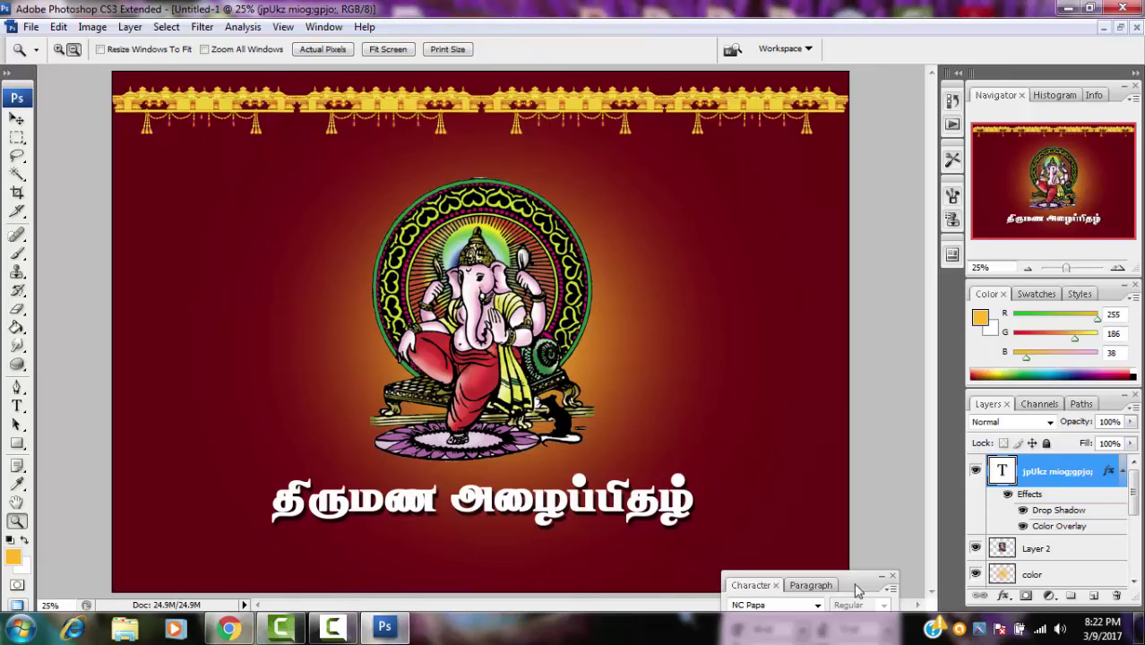
pyautogui.moveTo(878, 585); pyautogui.dragTo(909, 595)
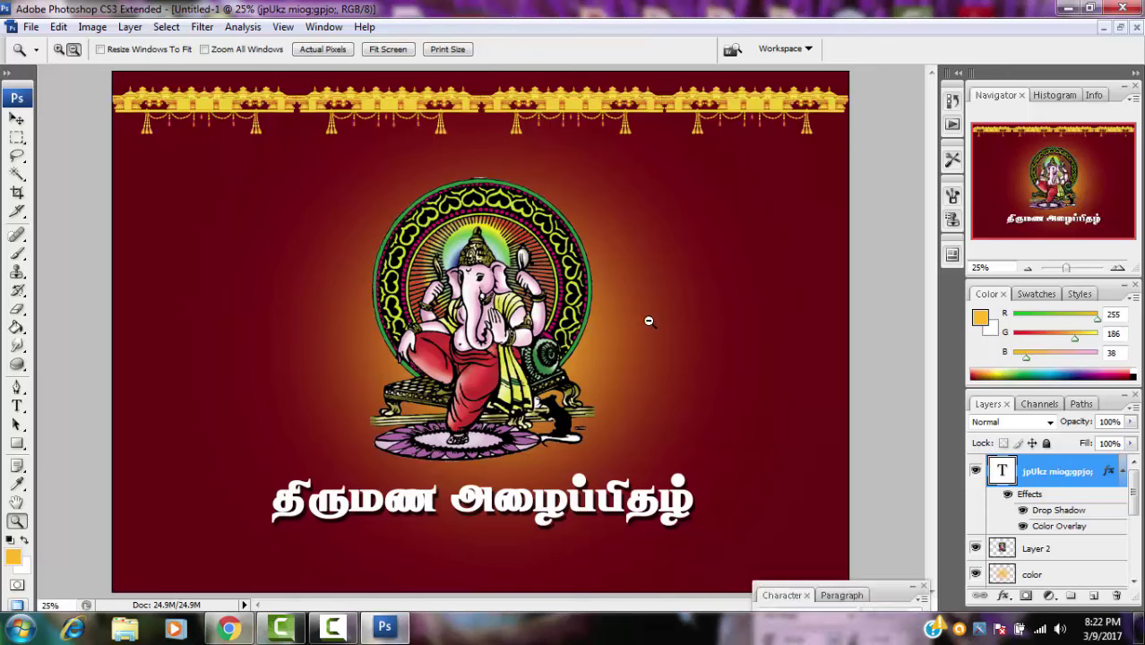